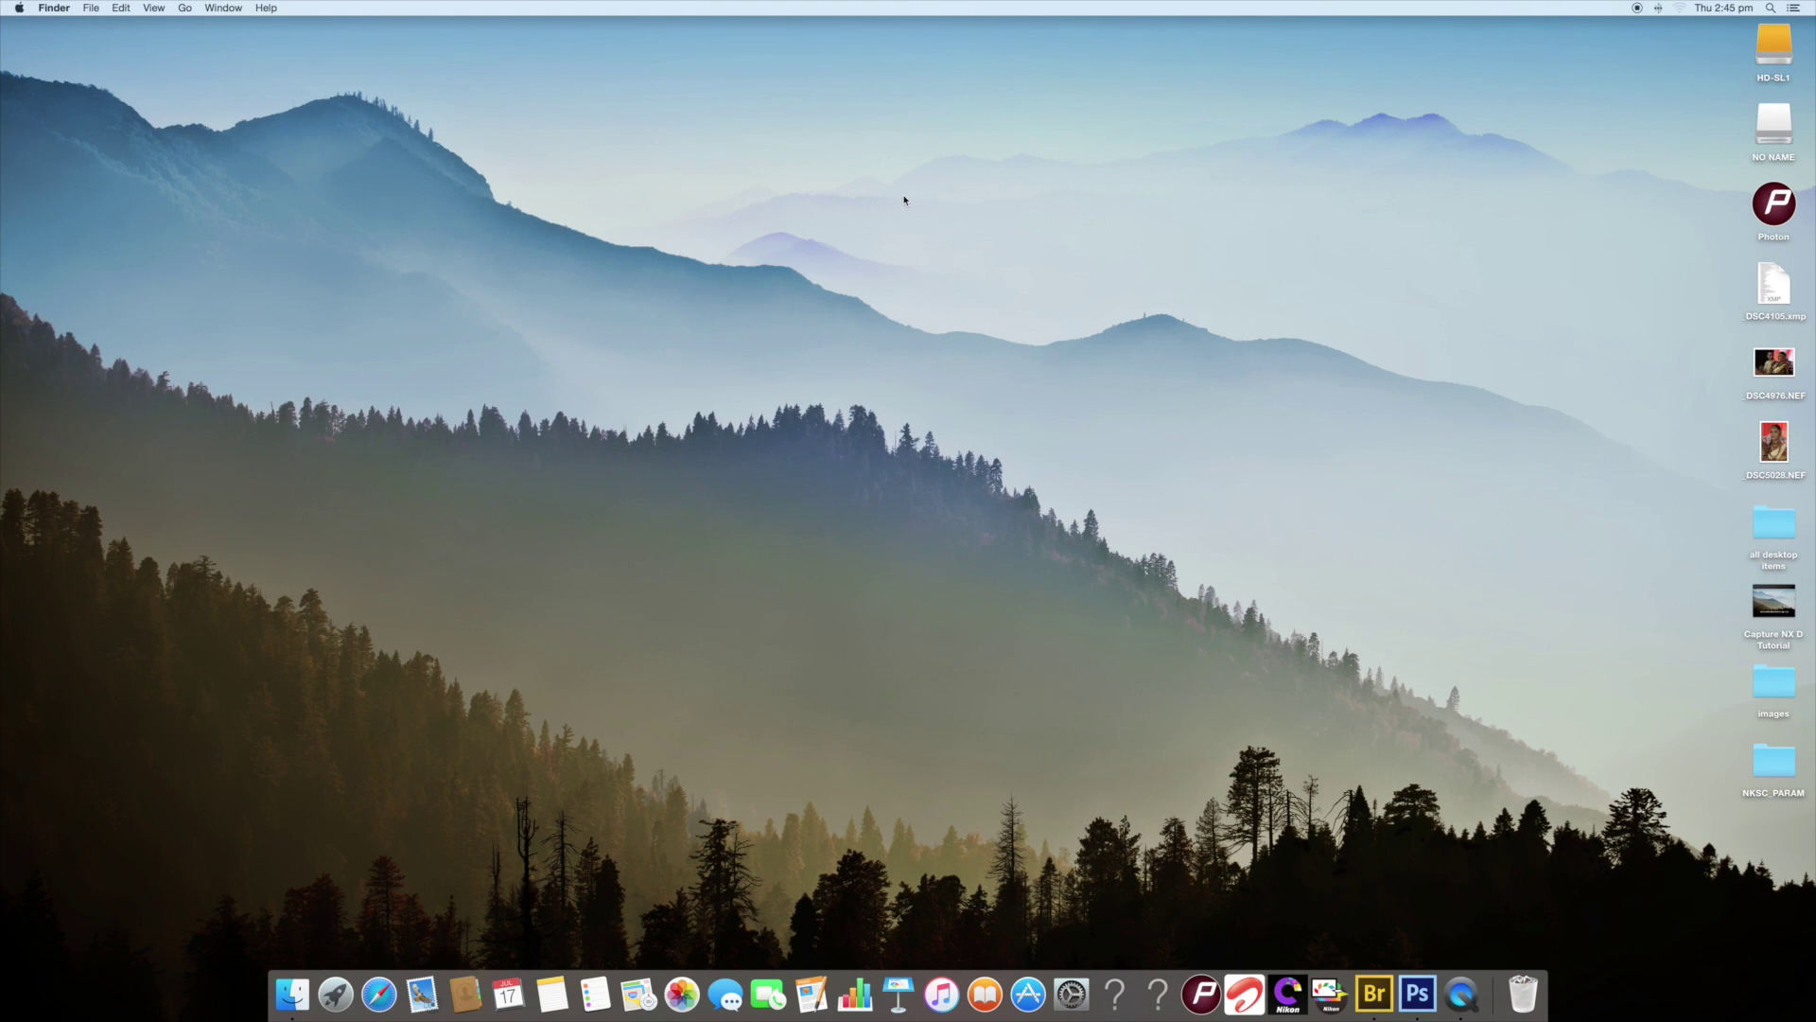
Launch Capture NX-D from the Nikon Software group and open the Desktop folder to load its photos
{"action": "left_click", "coordinate": [335, 993]}
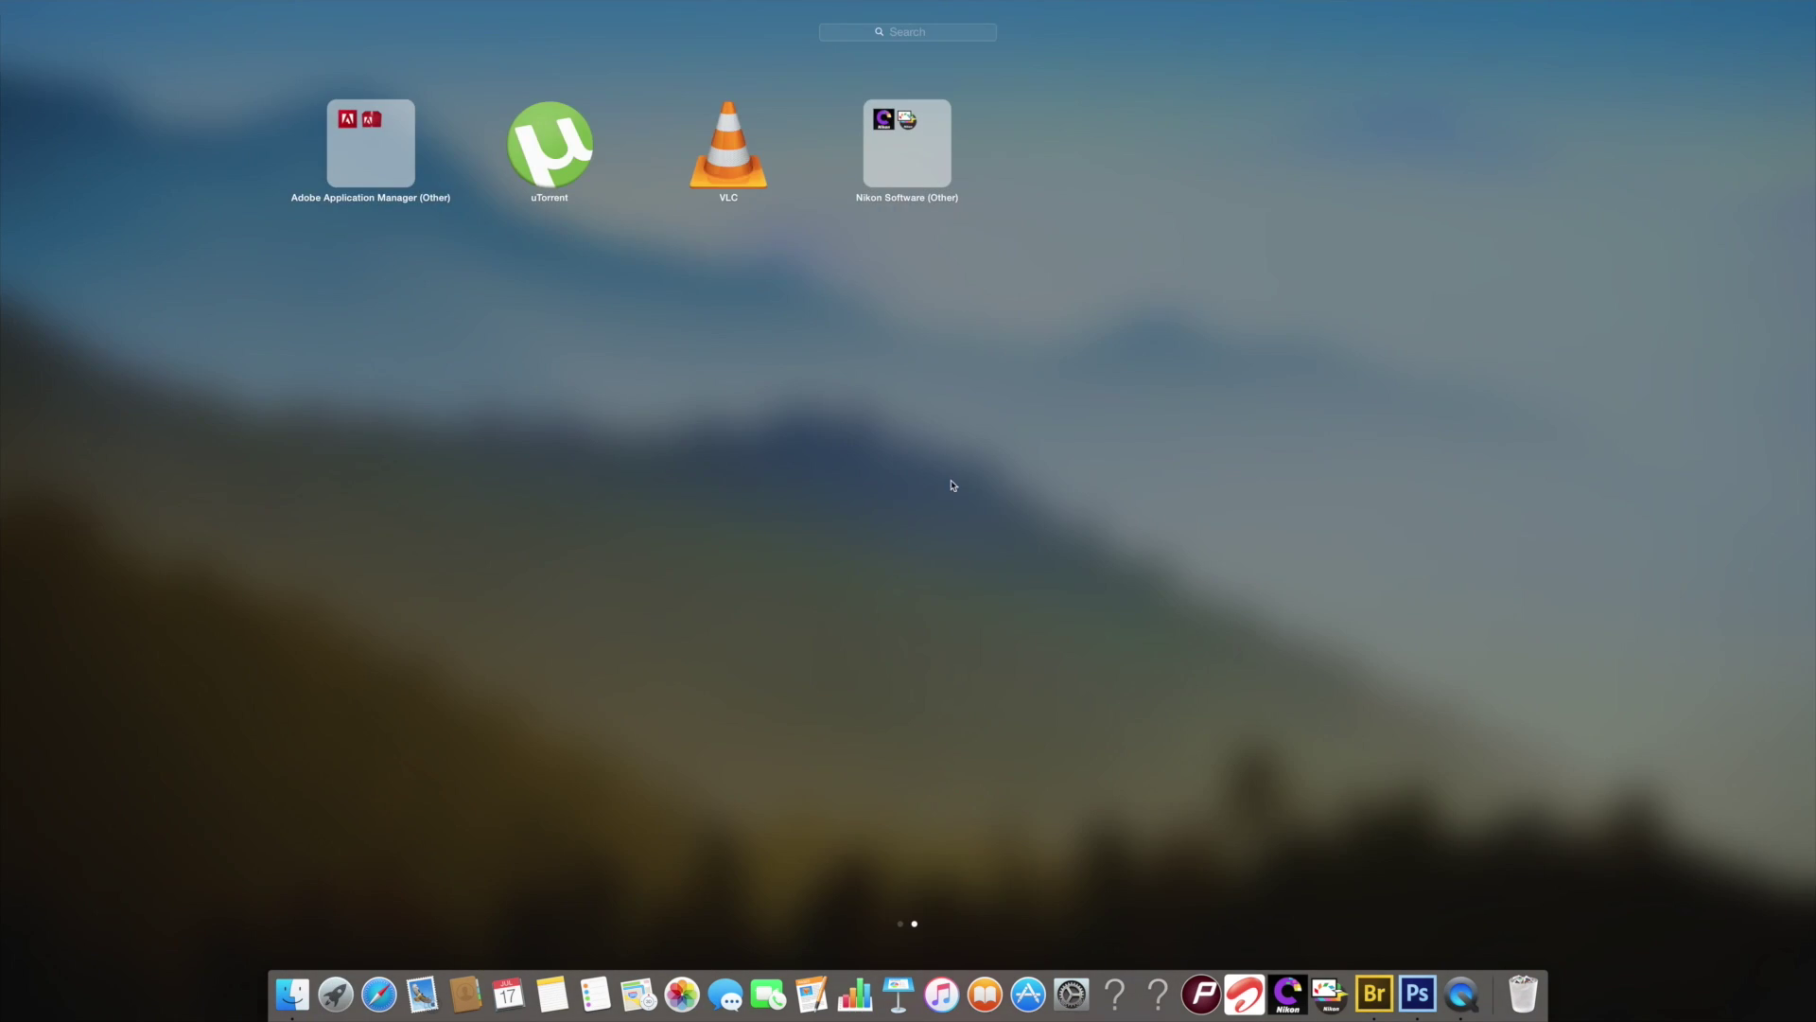
{"action": "left_click", "coordinate": [919, 164]}
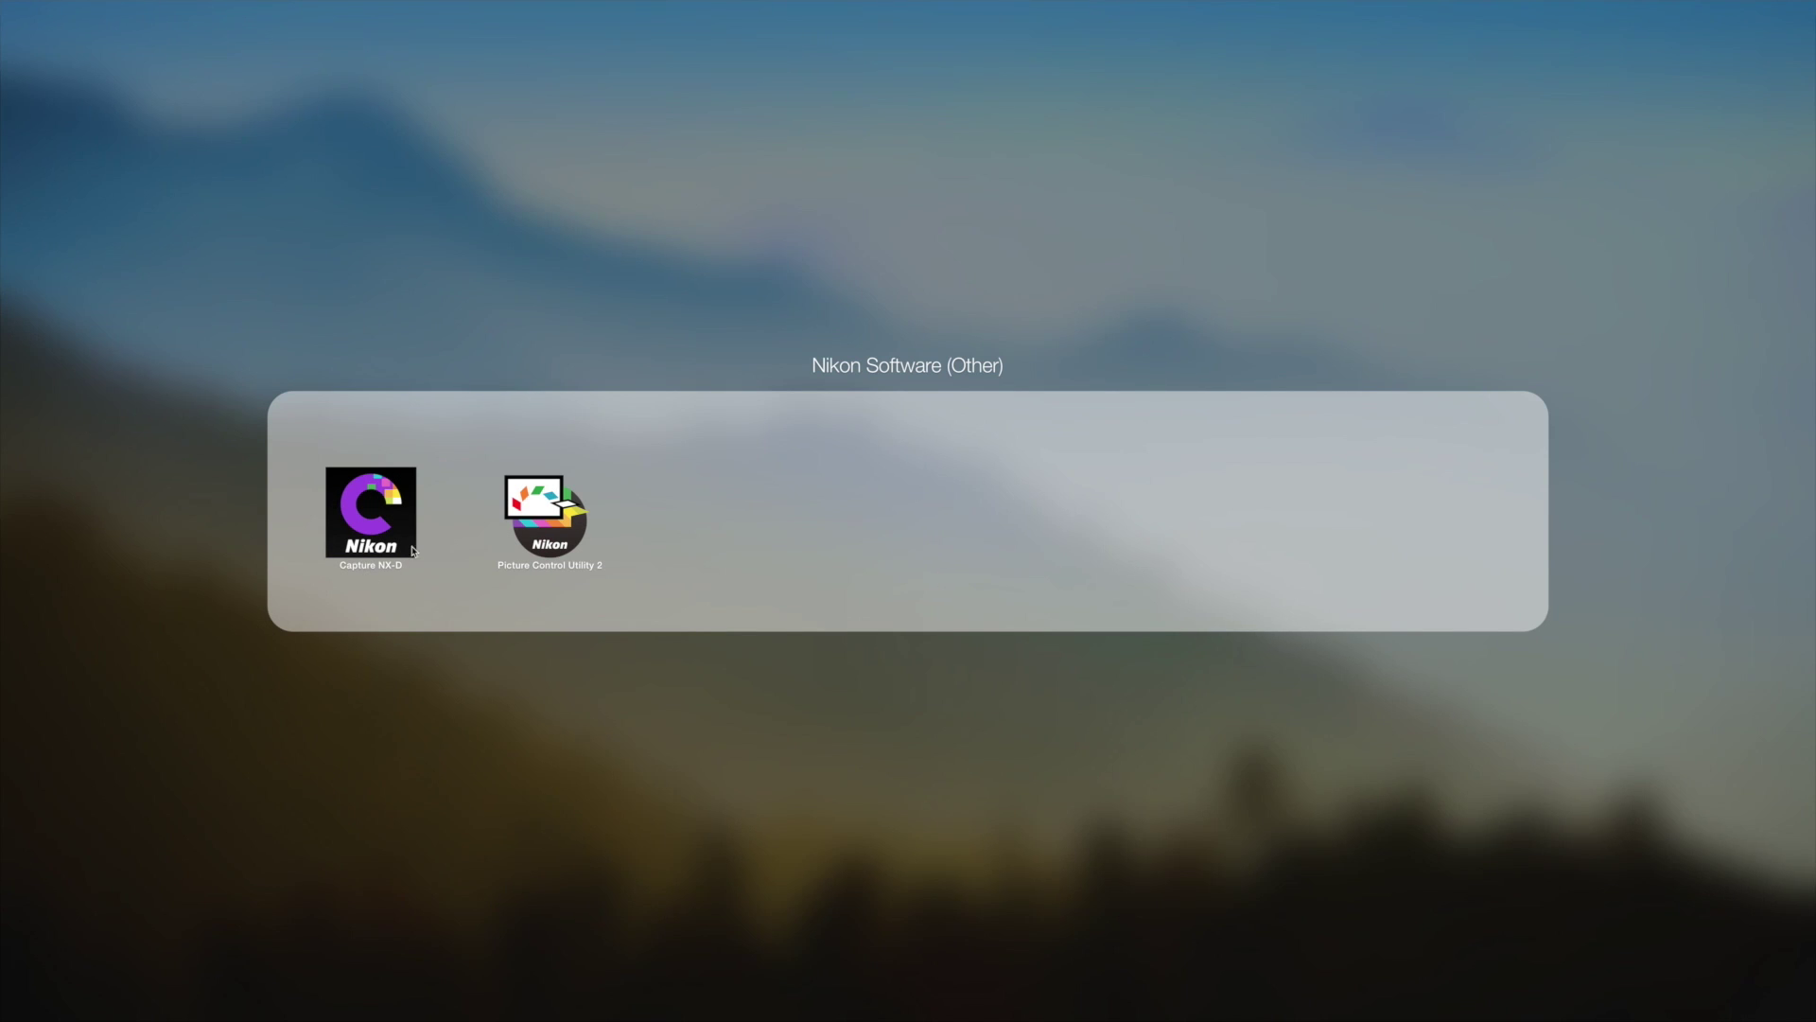
{"action": "left_click", "coordinate": [371, 513]}
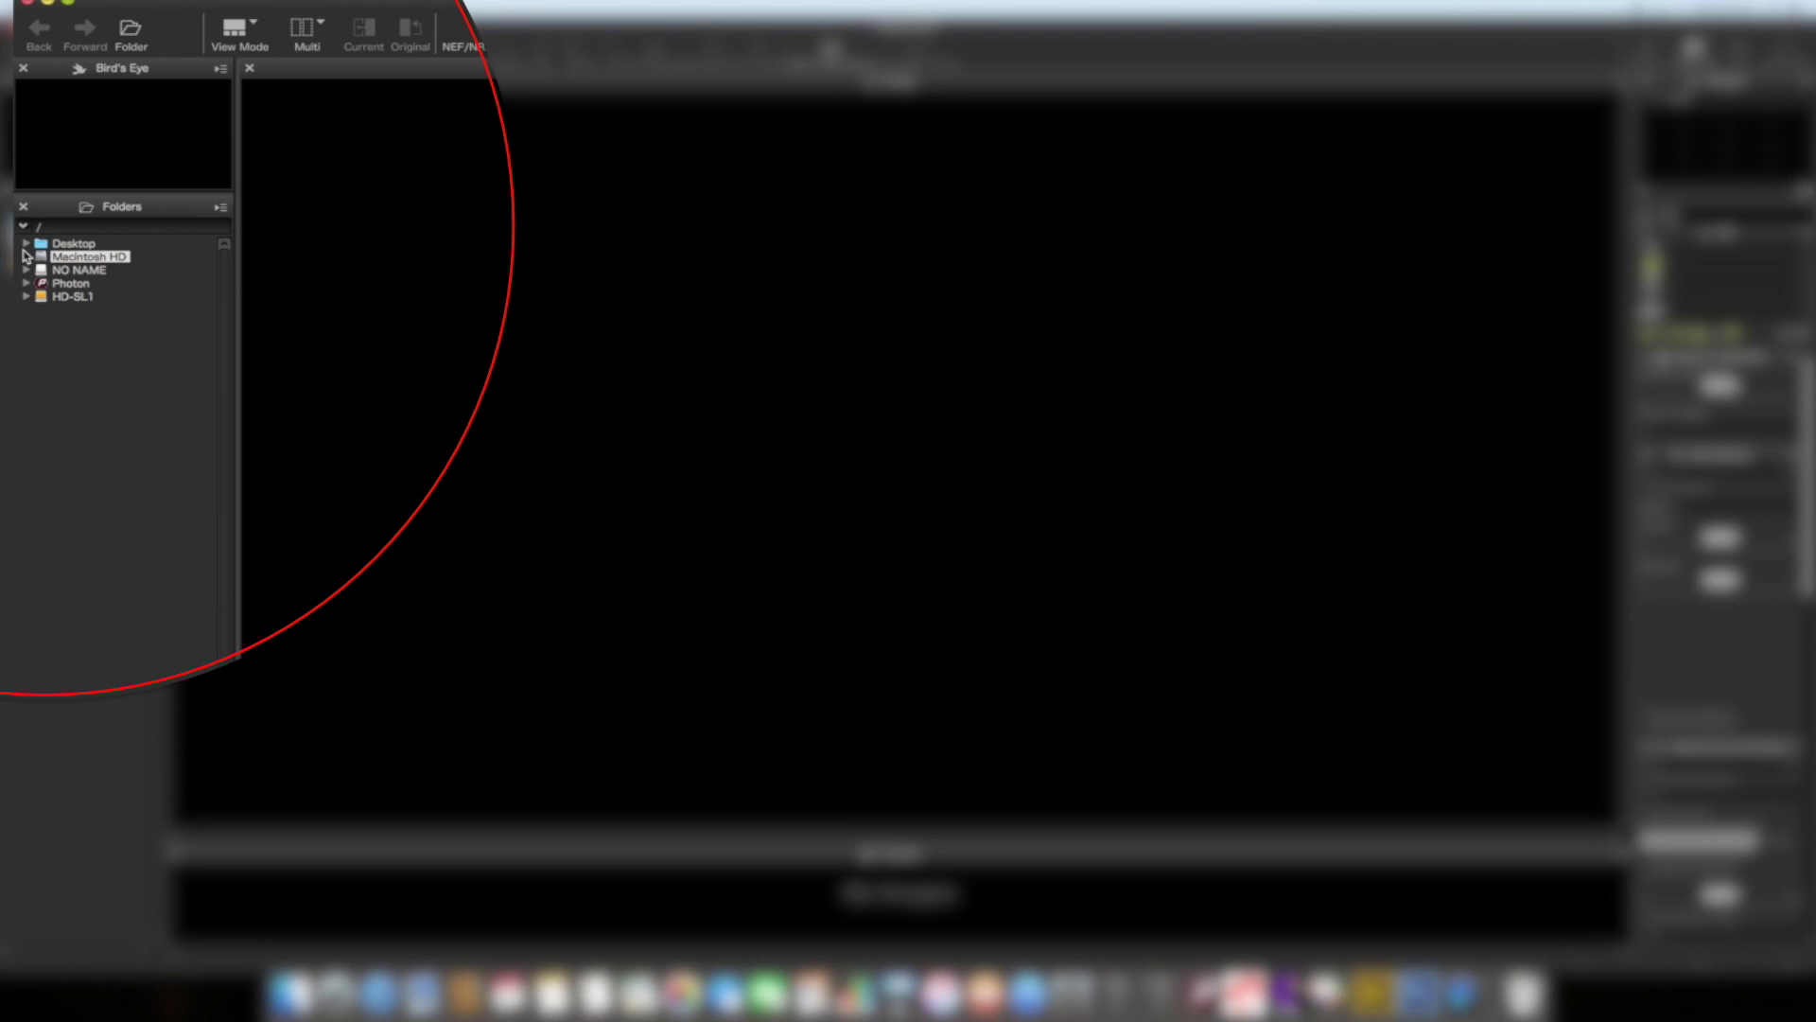
{"action": "left_click", "coordinate": [42, 246]}
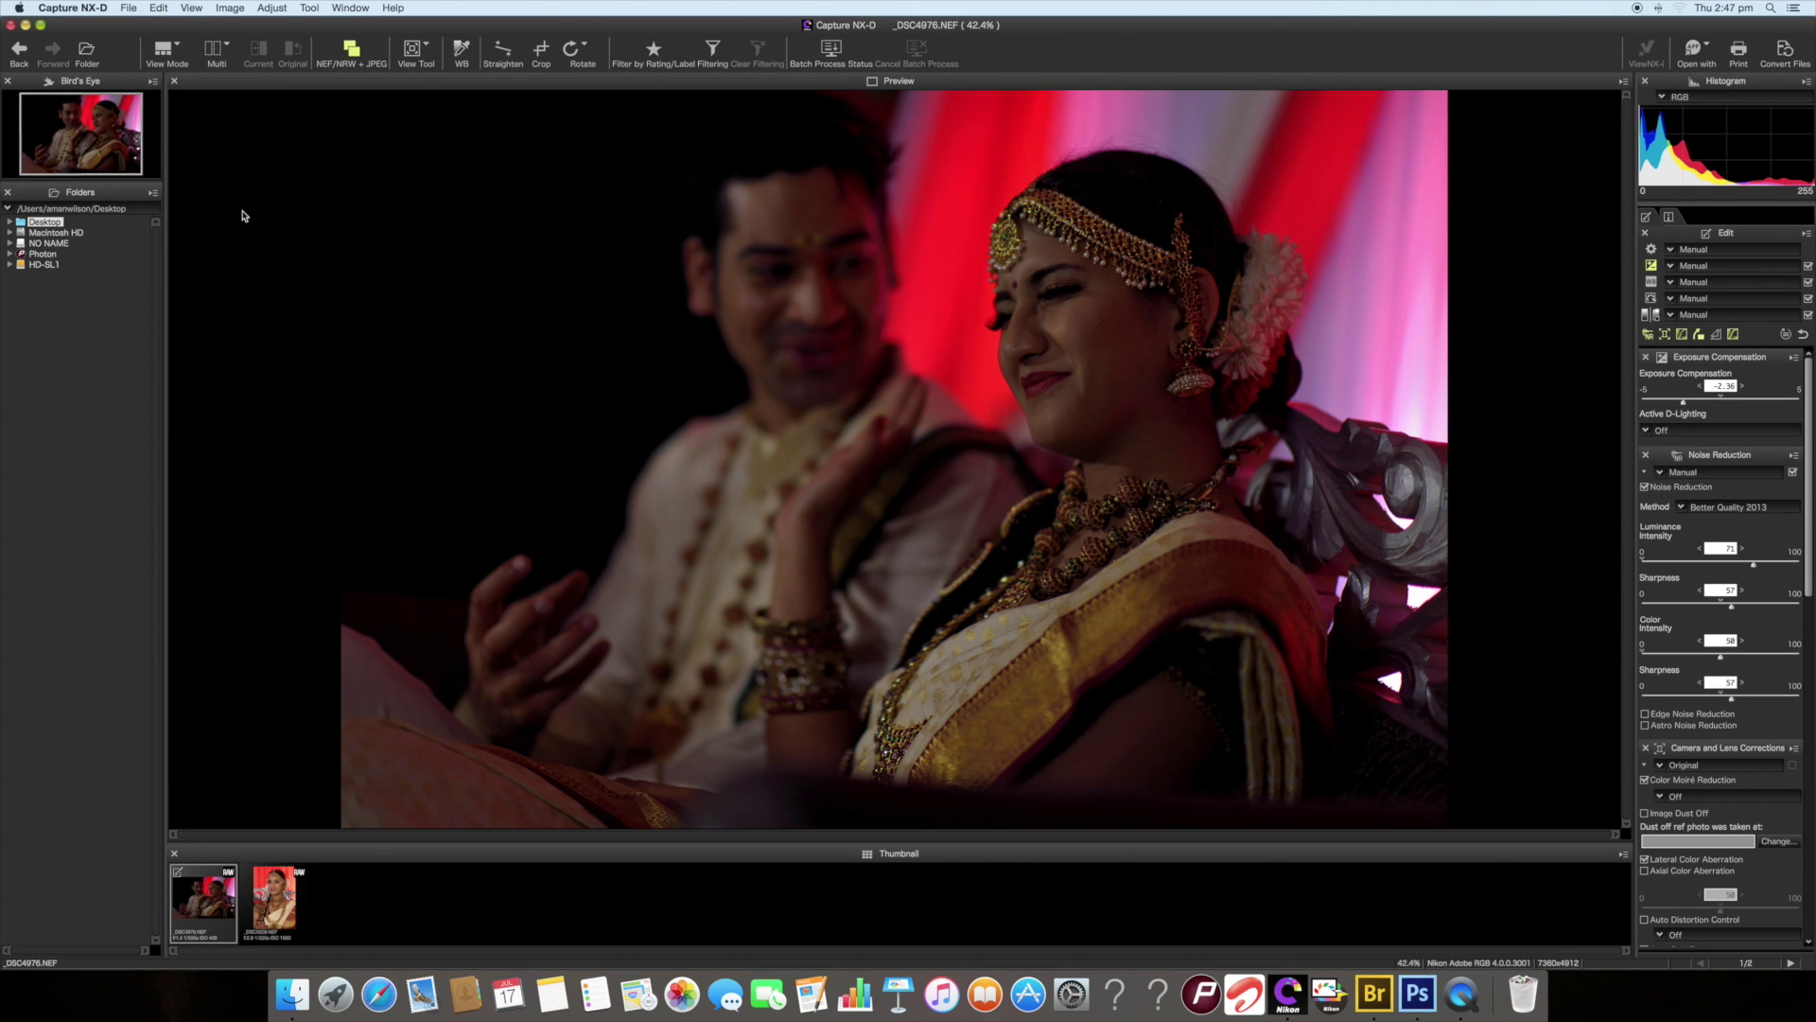
View the folder's photos in Thumbnail mode and return to the Image Viewer mode
{"action": "left_click", "coordinate": [182, 54]}
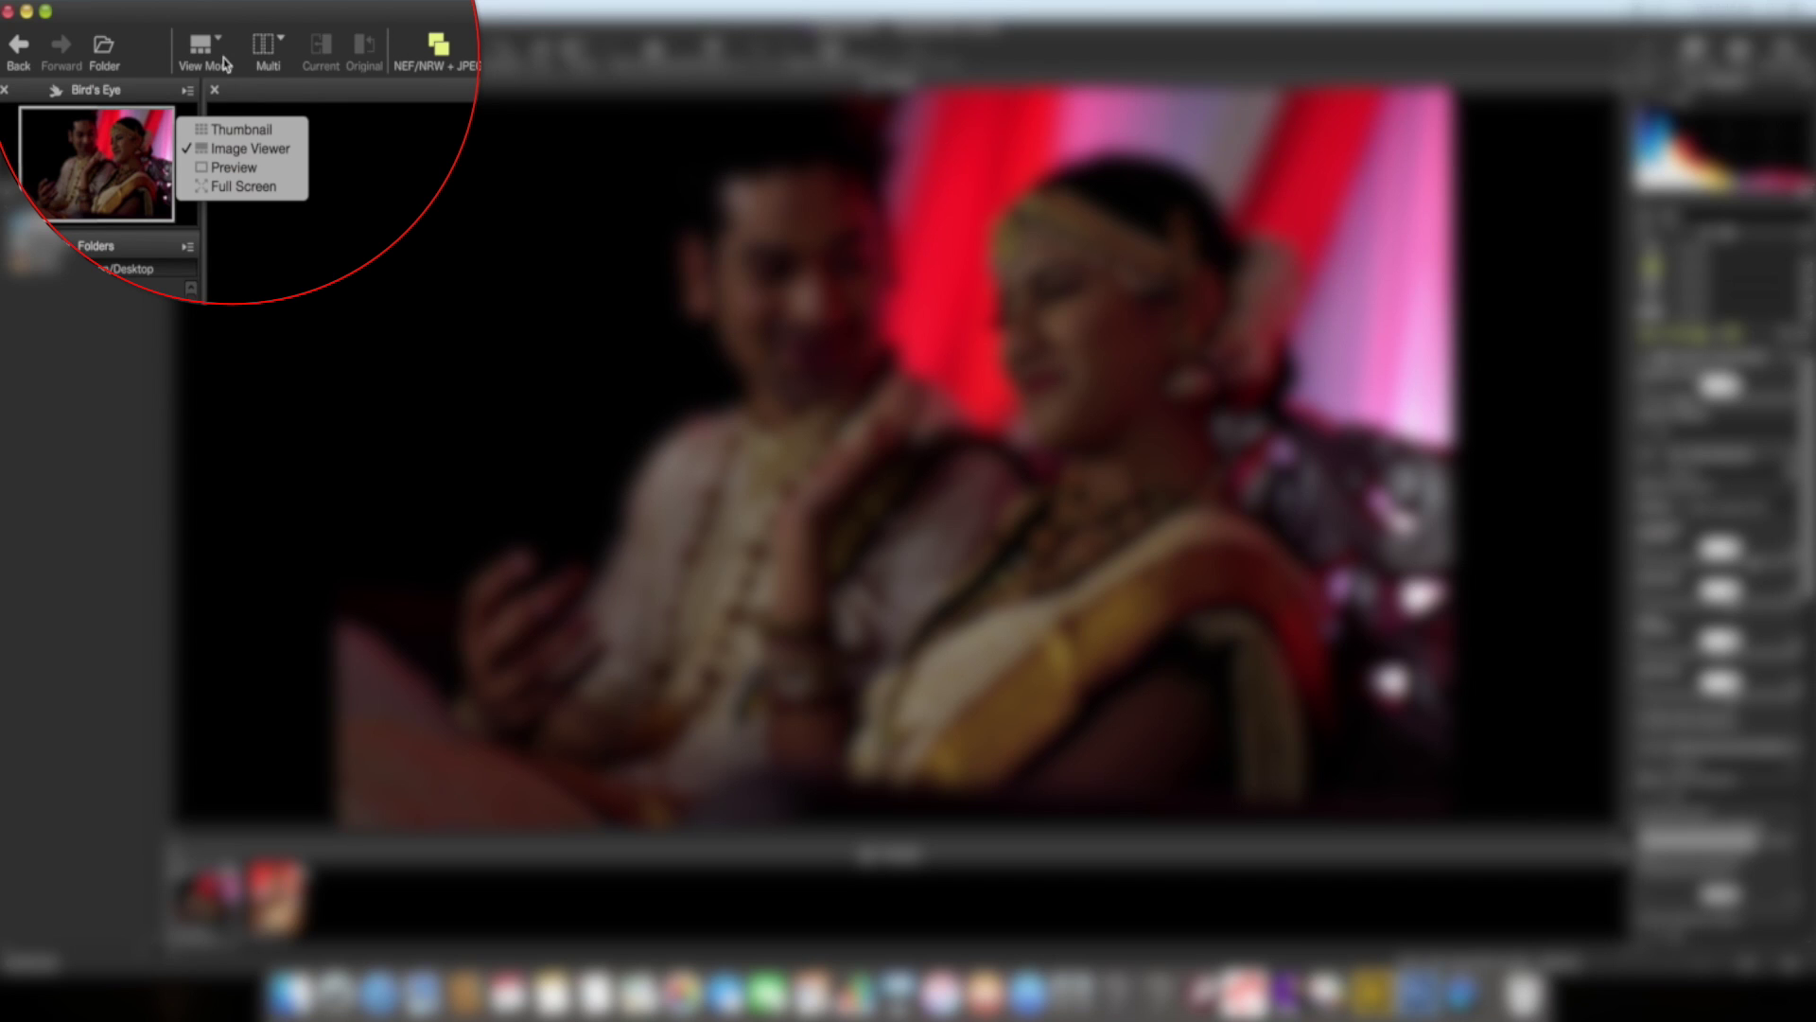
{"action": "left_click", "coordinate": [232, 130]}
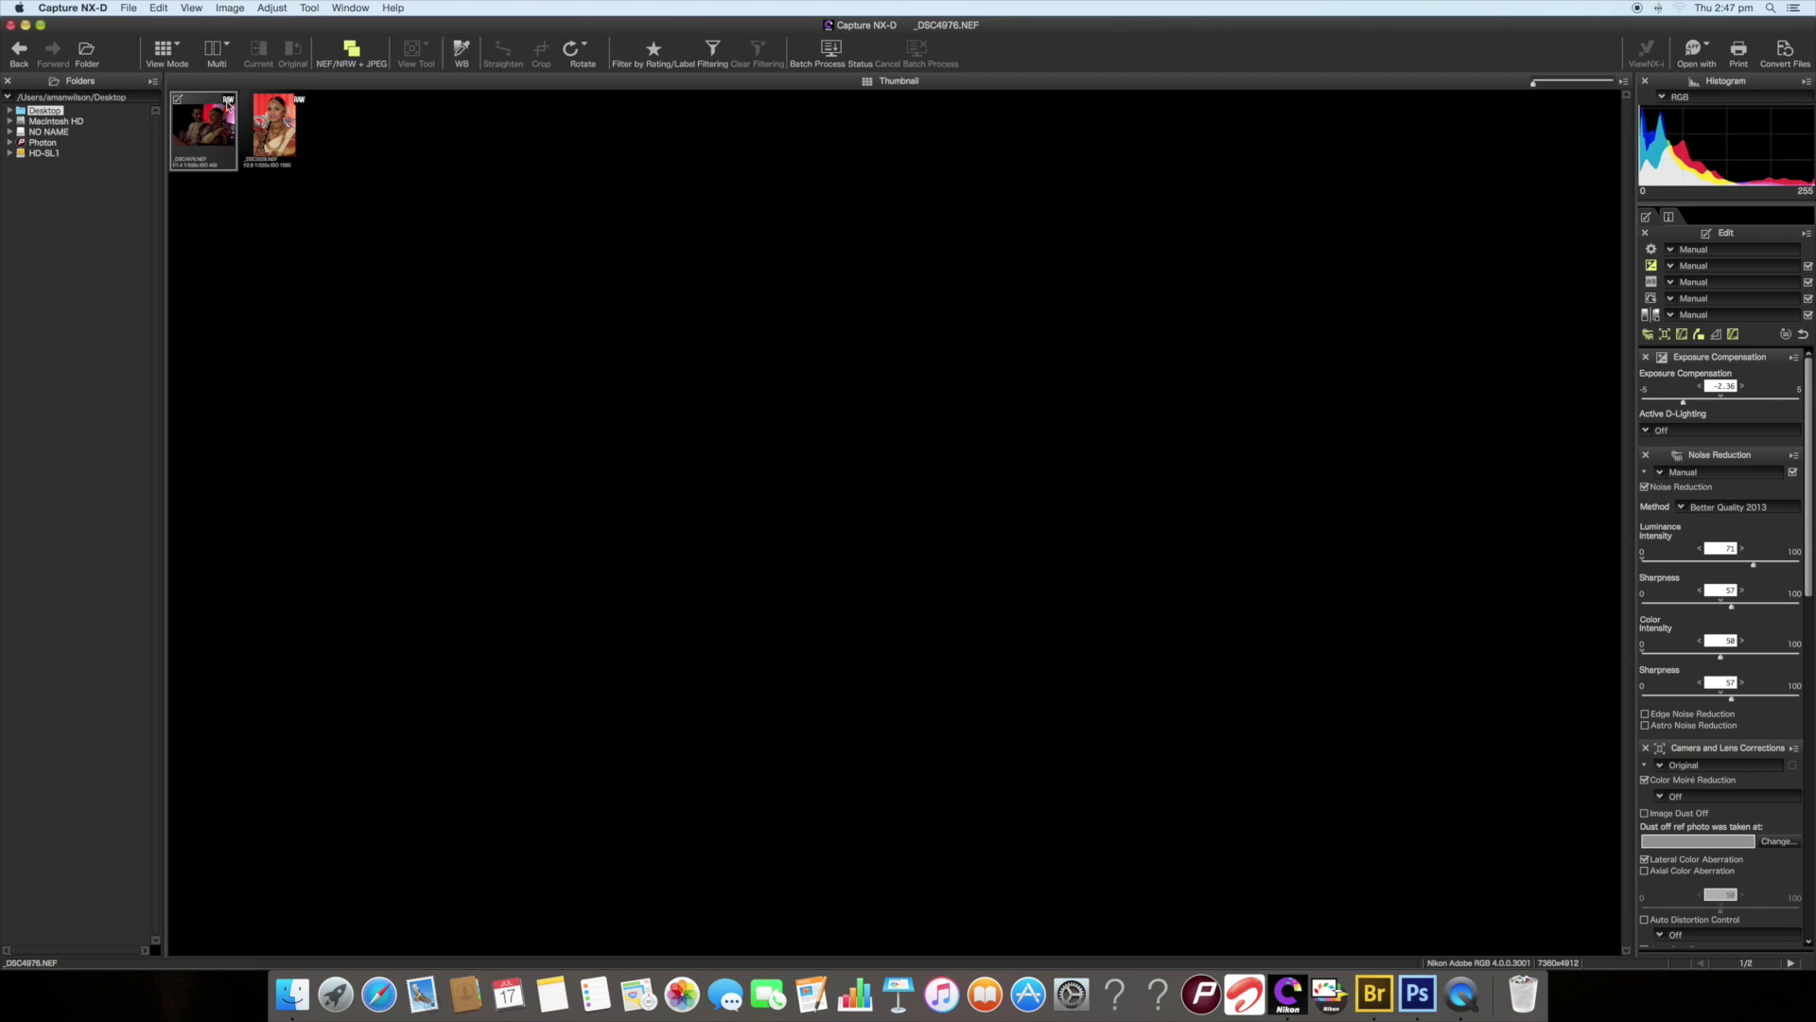
{"action": "left_click", "coordinate": [168, 49]}
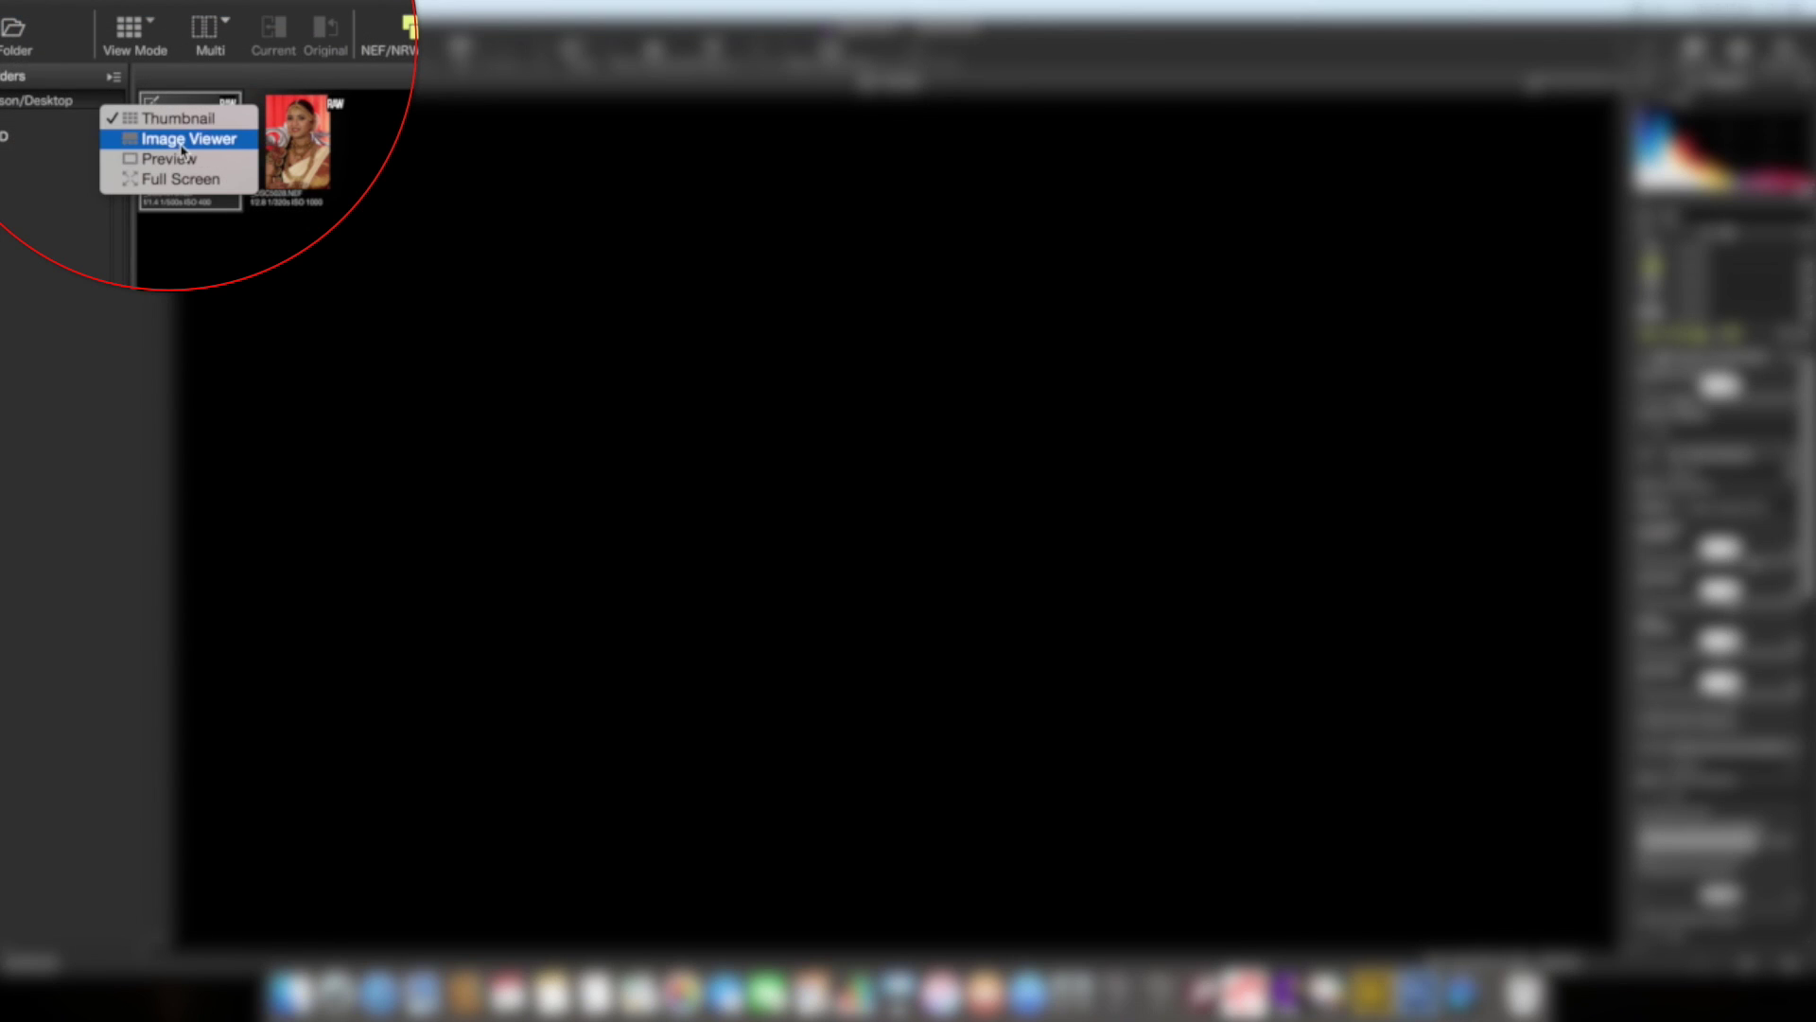
{"action": "left_click", "coordinate": [180, 139]}
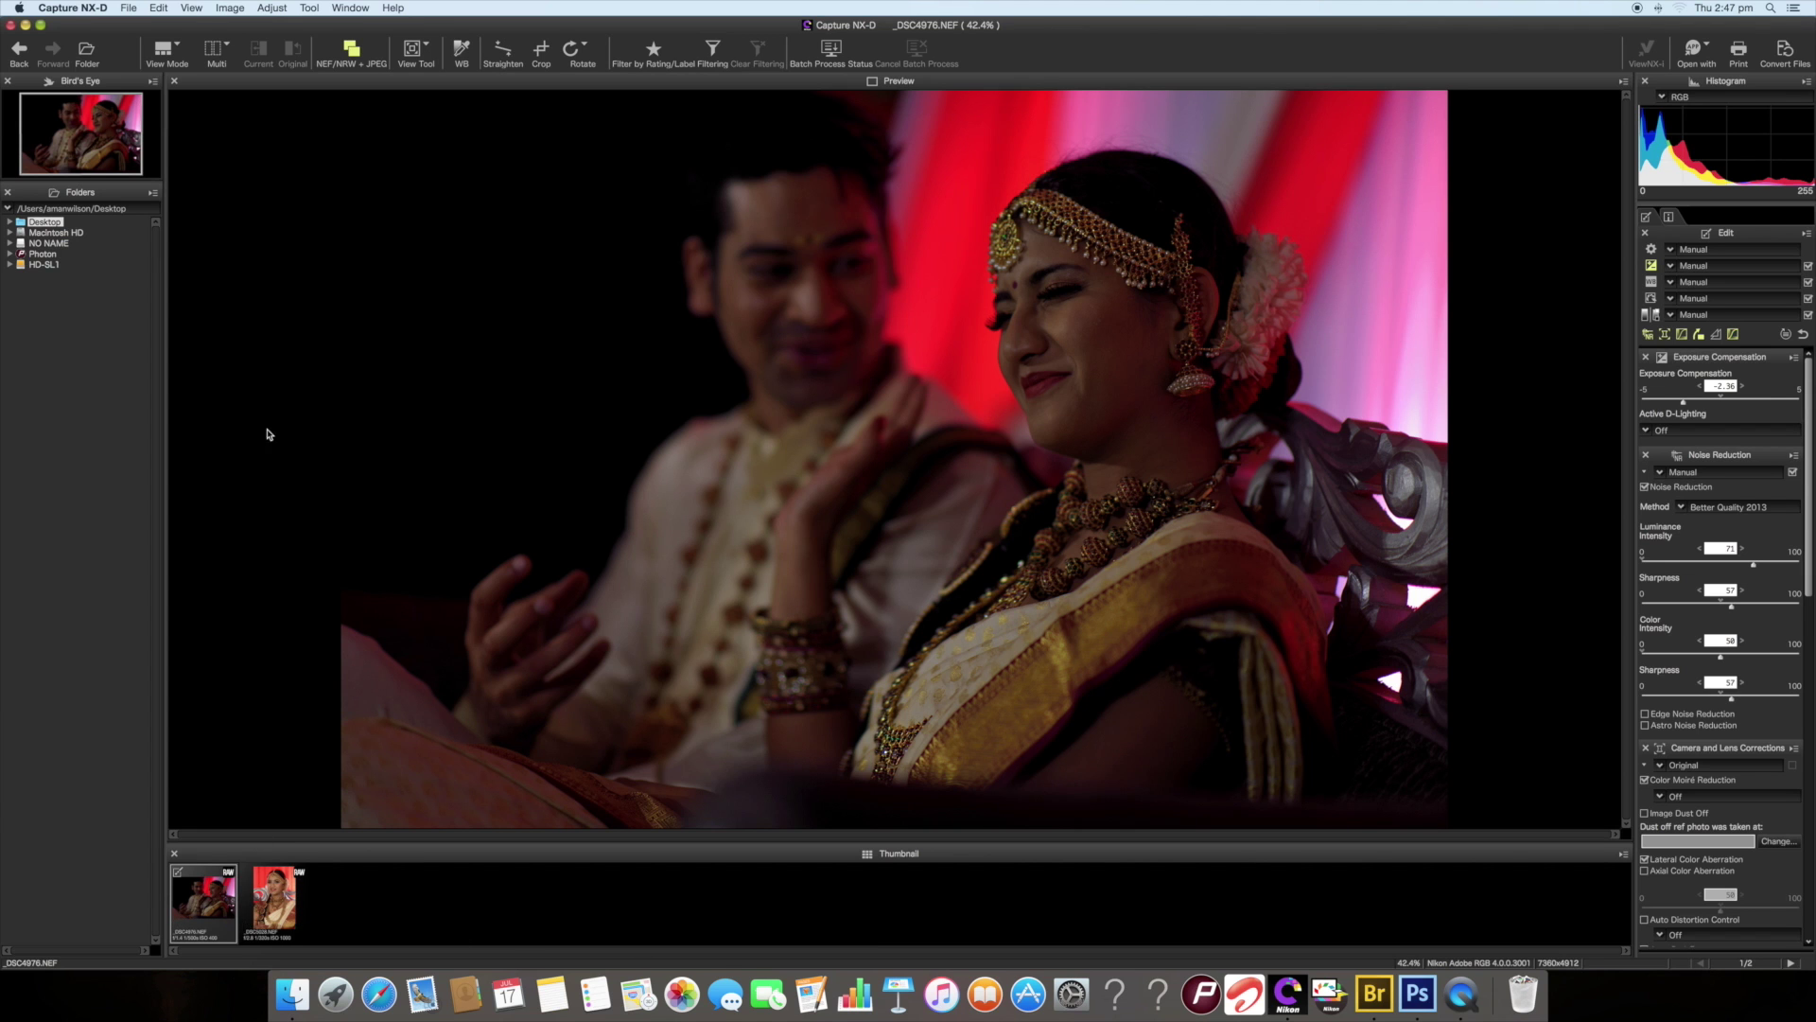
Switch the view mode to Preview and view the photo in Full Screen before exiting it
{"action": "left_click", "coordinate": [165, 50]}
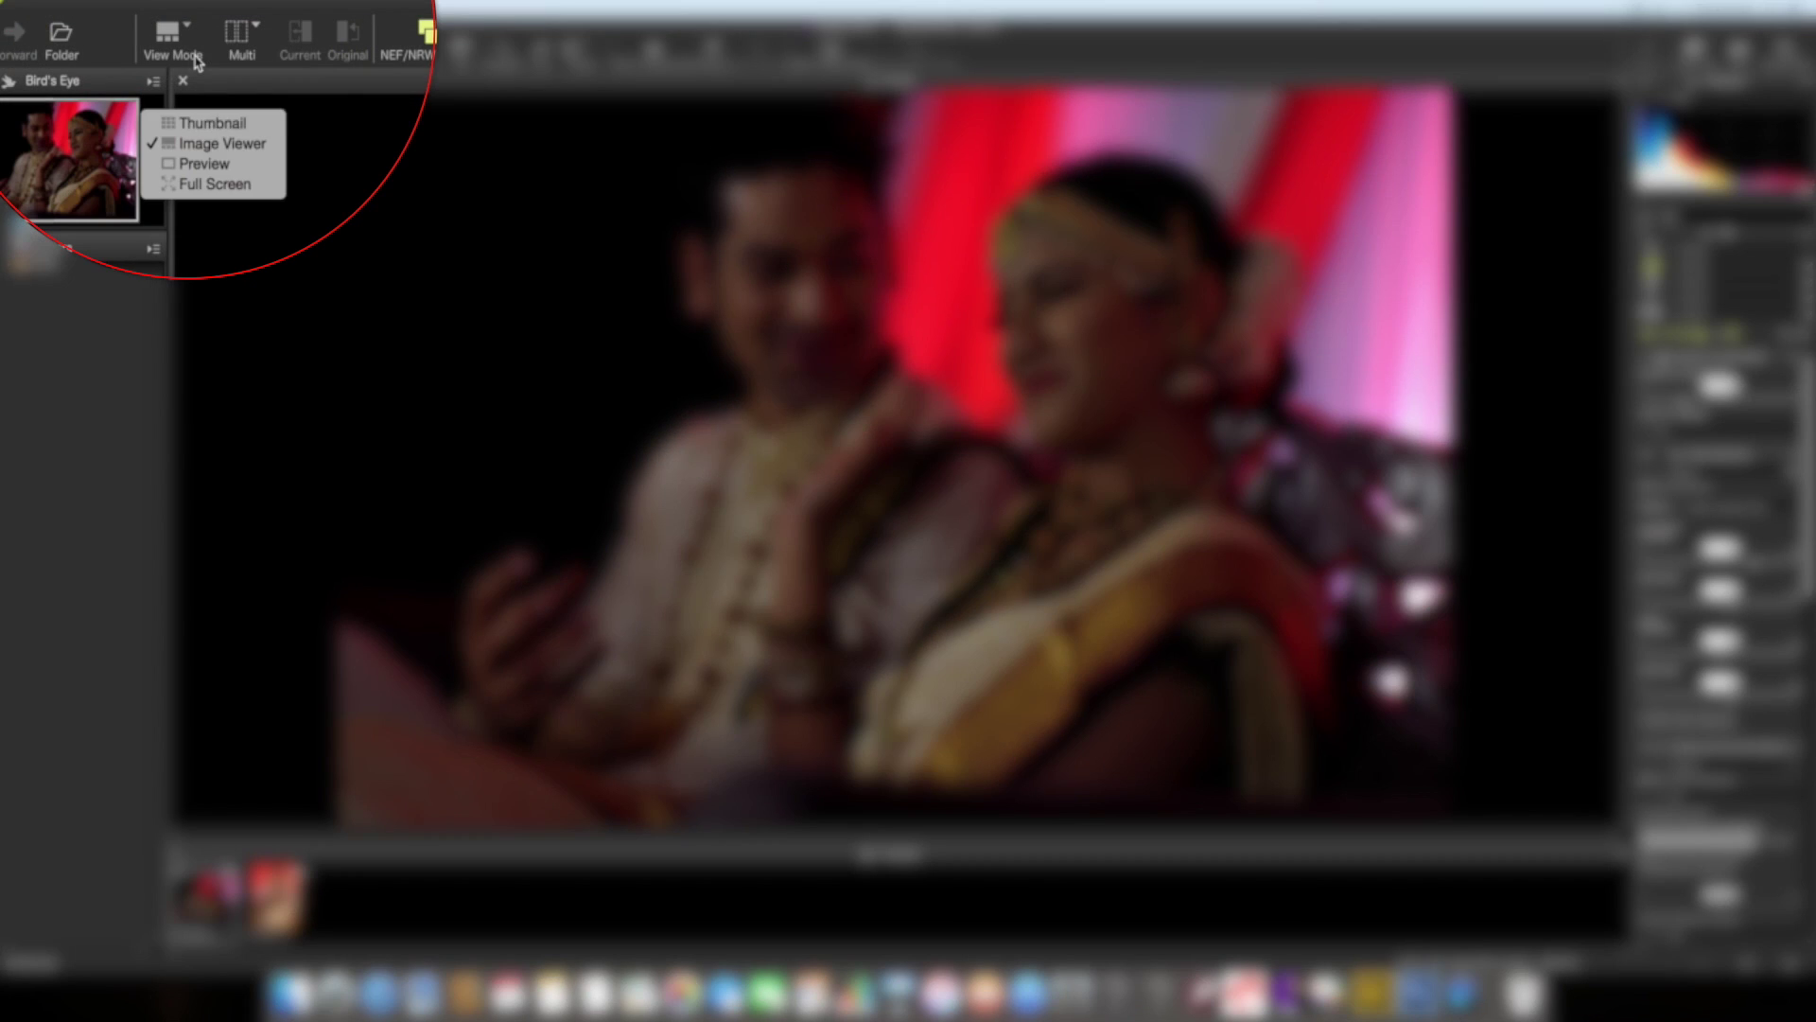
{"action": "left_click", "coordinate": [224, 172]}
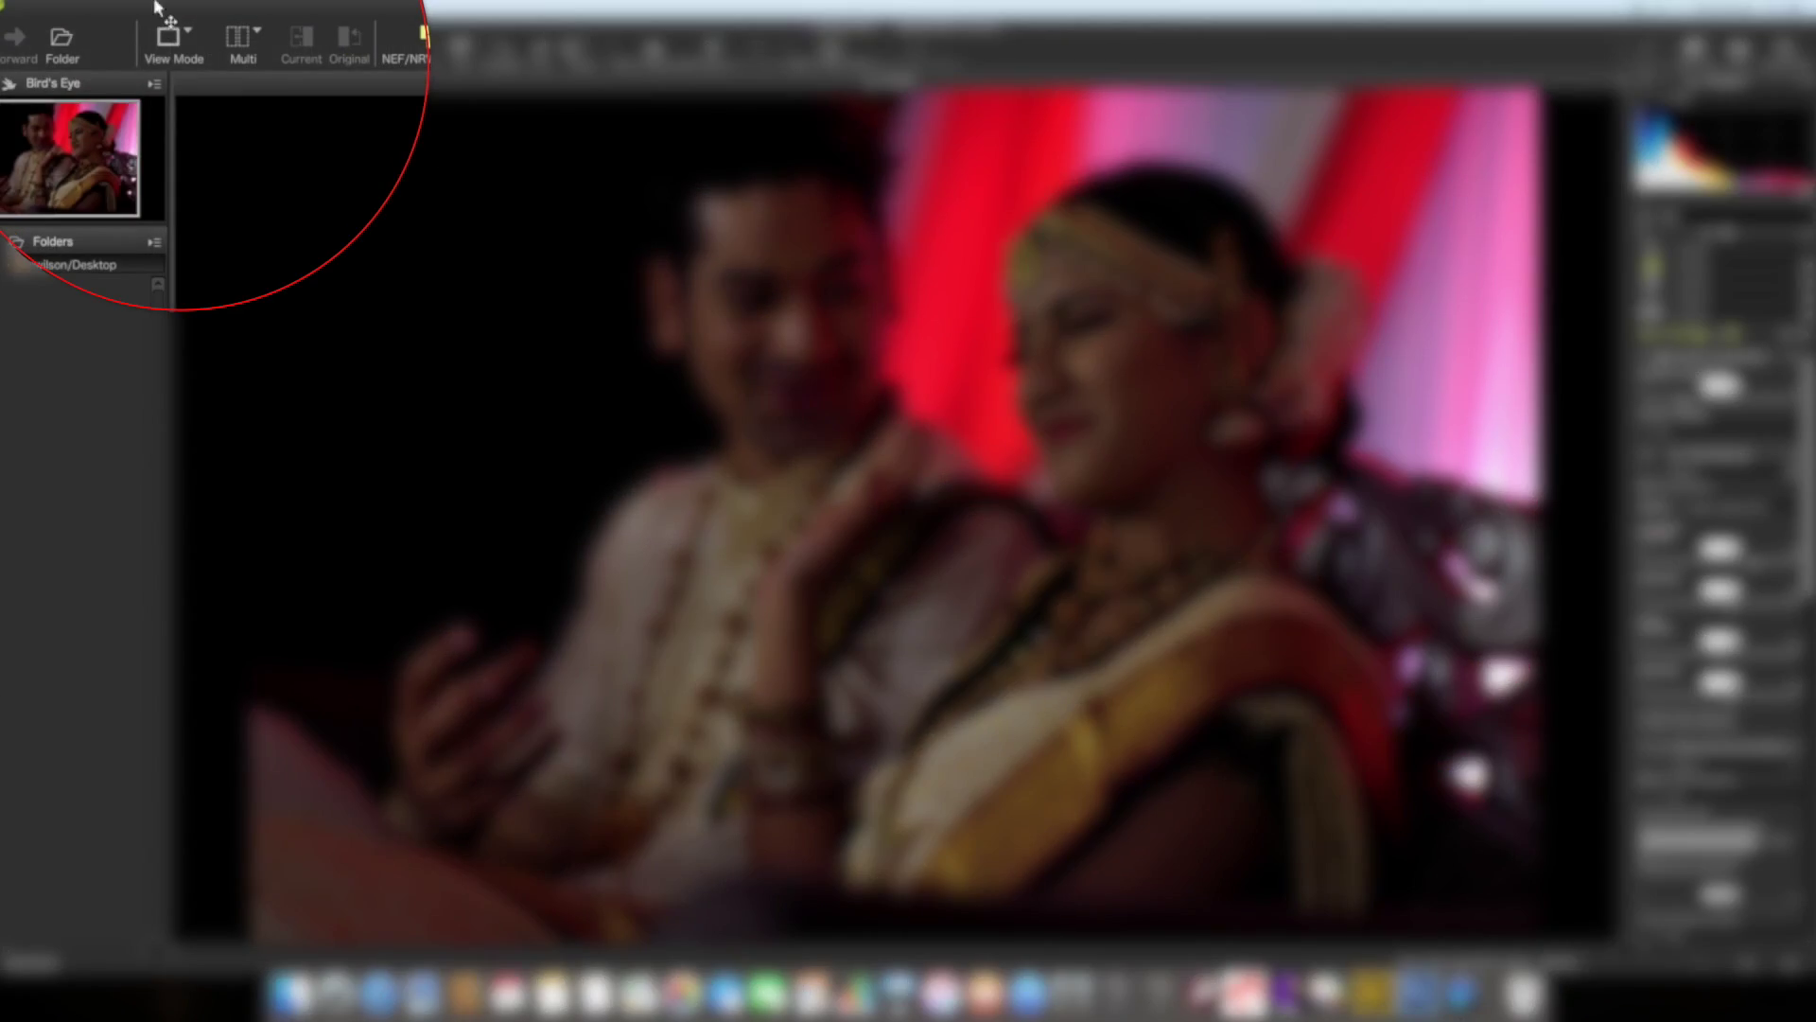
{"action": "left_click", "coordinate": [171, 49]}
{"action": "left_click", "coordinate": [216, 181]}
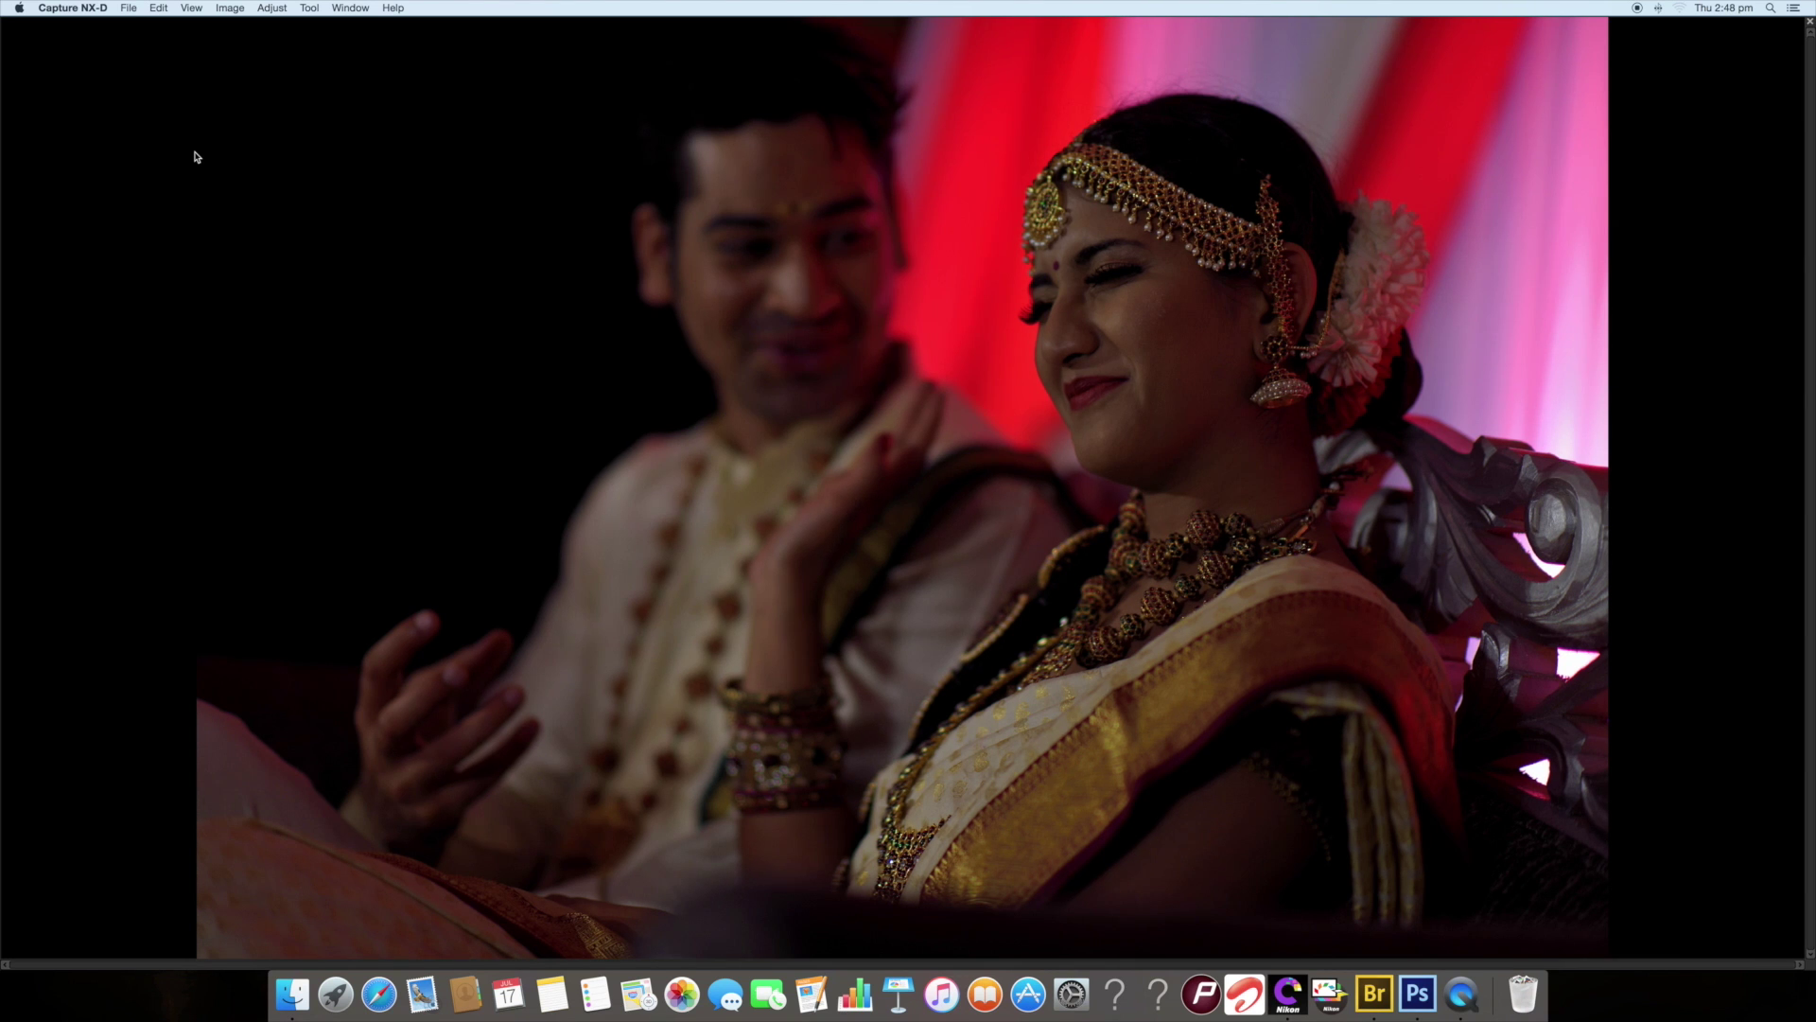
{"action": "key", "text": "Escape"}
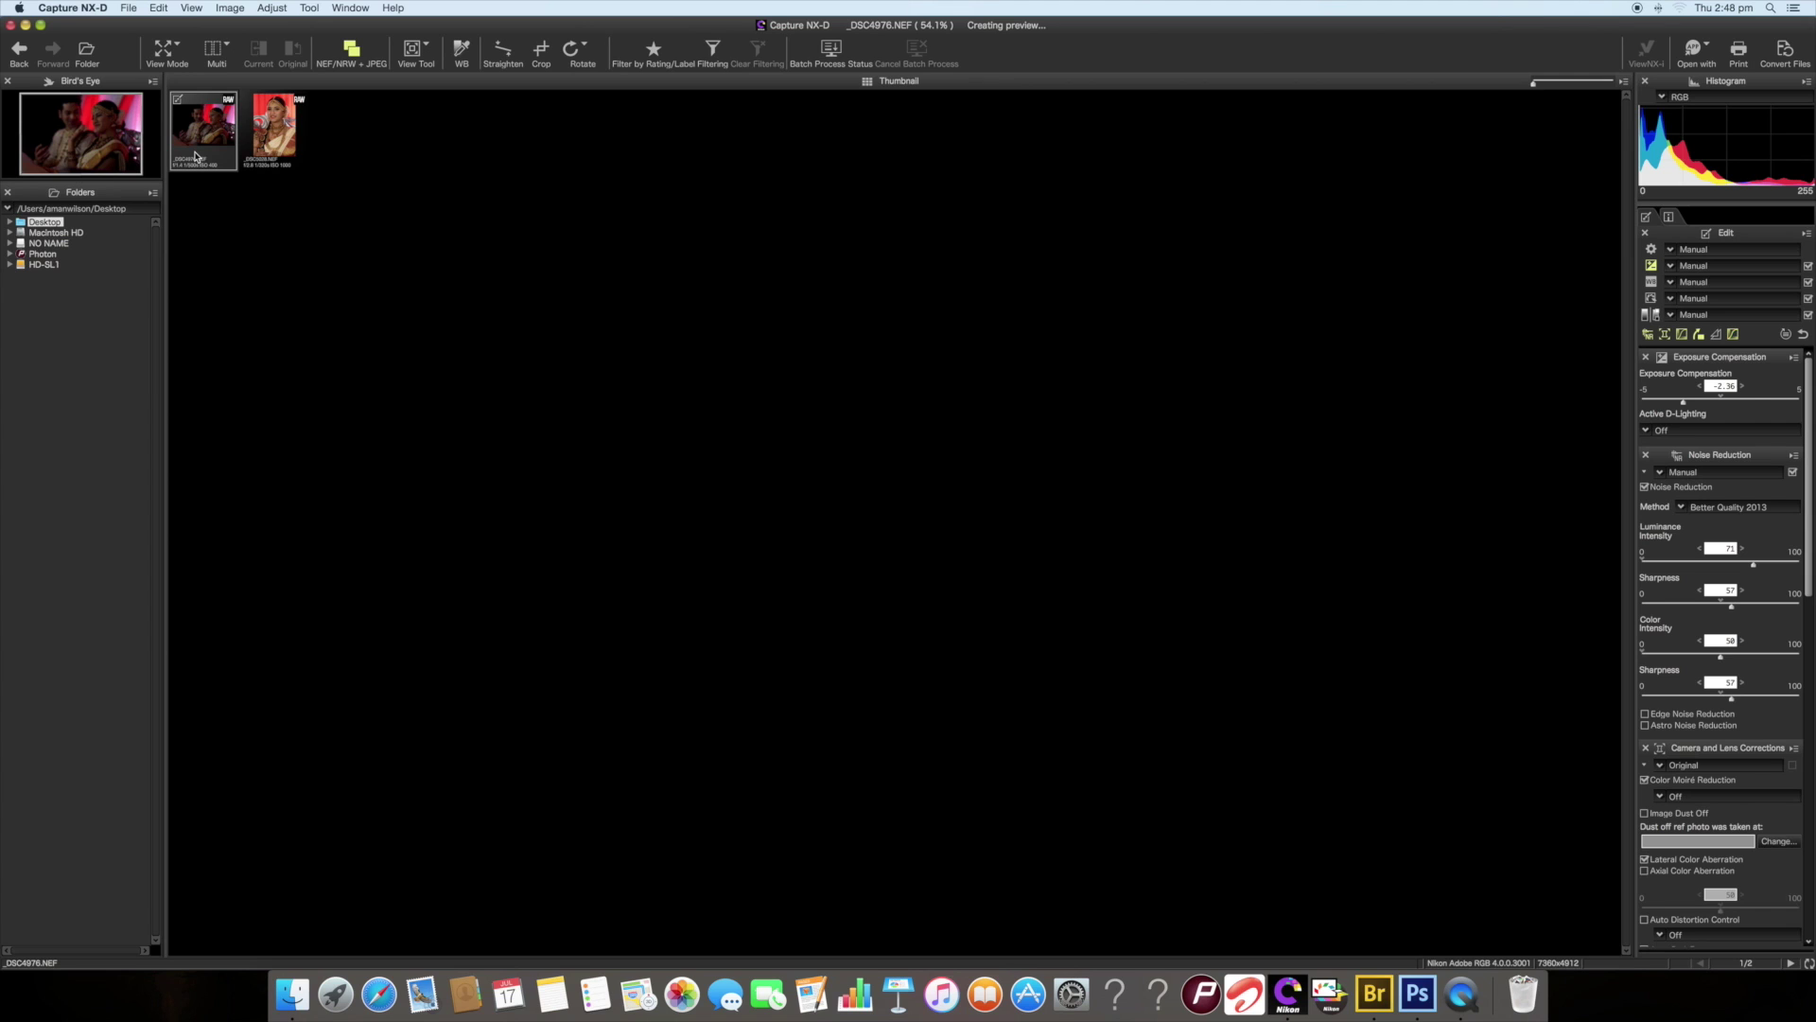
Keep the Preview view mode and display the photo with Compare Before and After Images
{"action": "left_click", "coordinate": [180, 57]}
{"action": "left_click", "coordinate": [194, 57]}
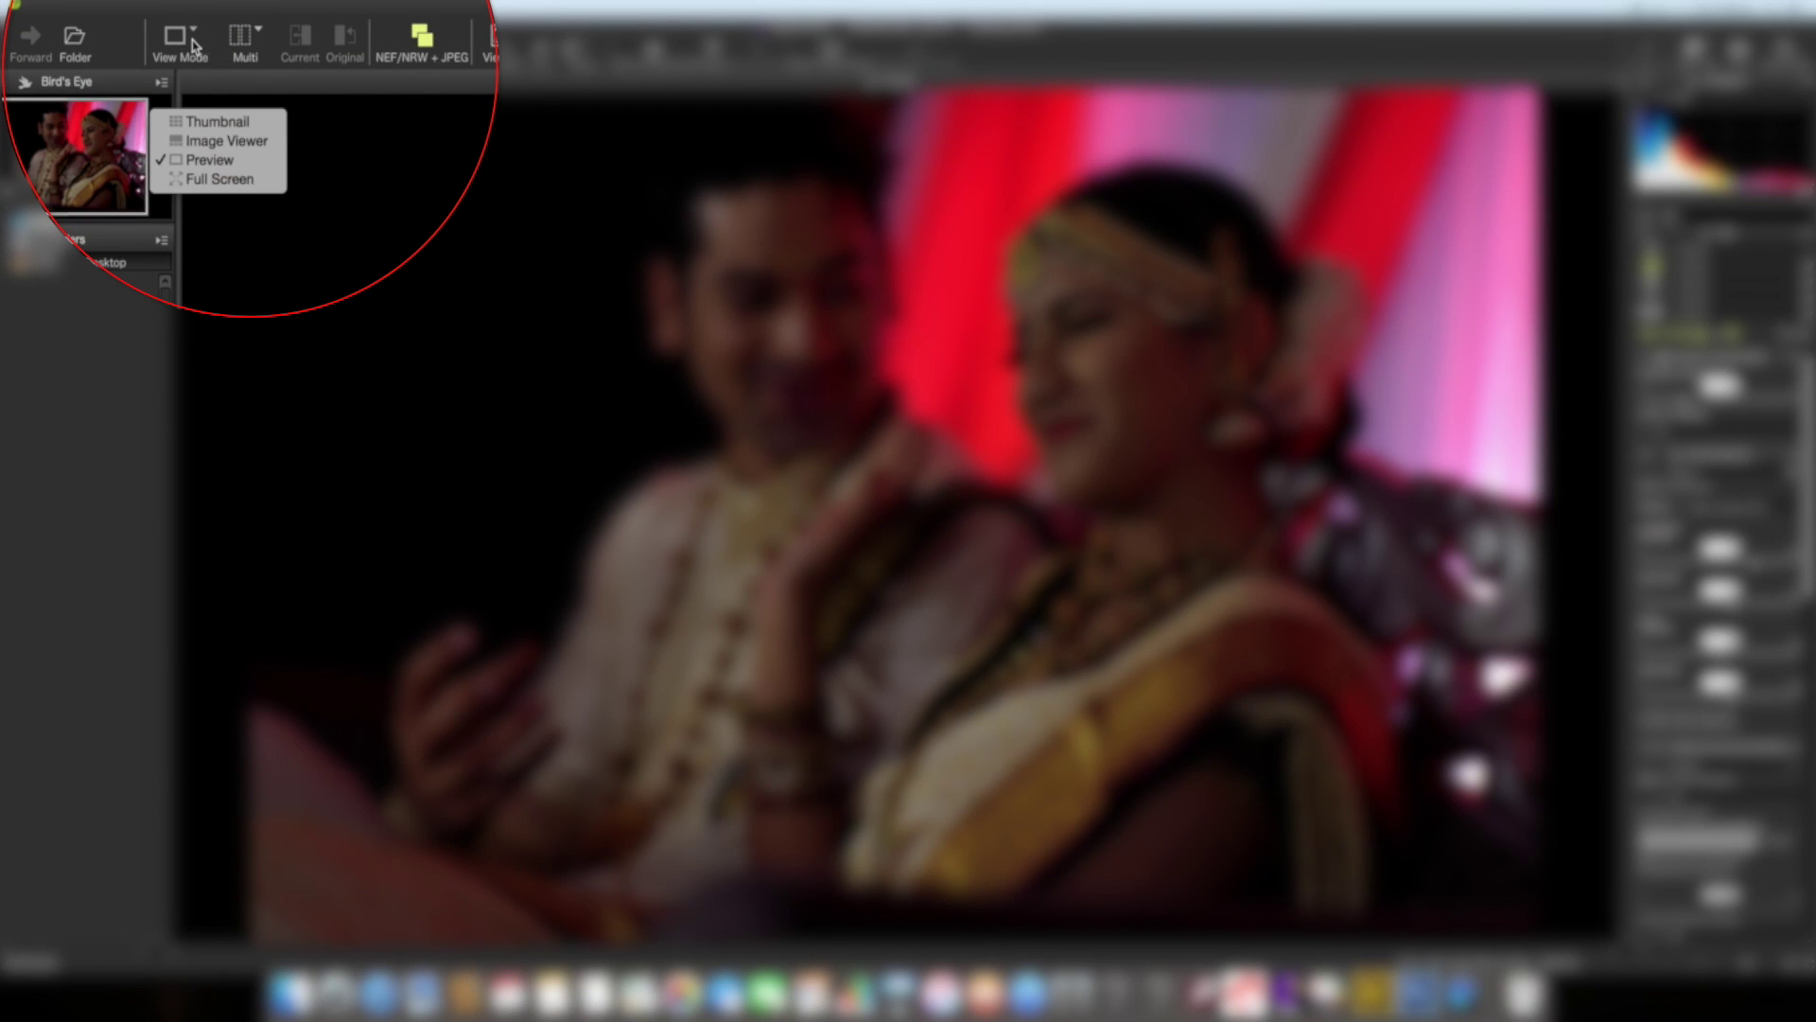
{"action": "left_click", "coordinate": [211, 168]}
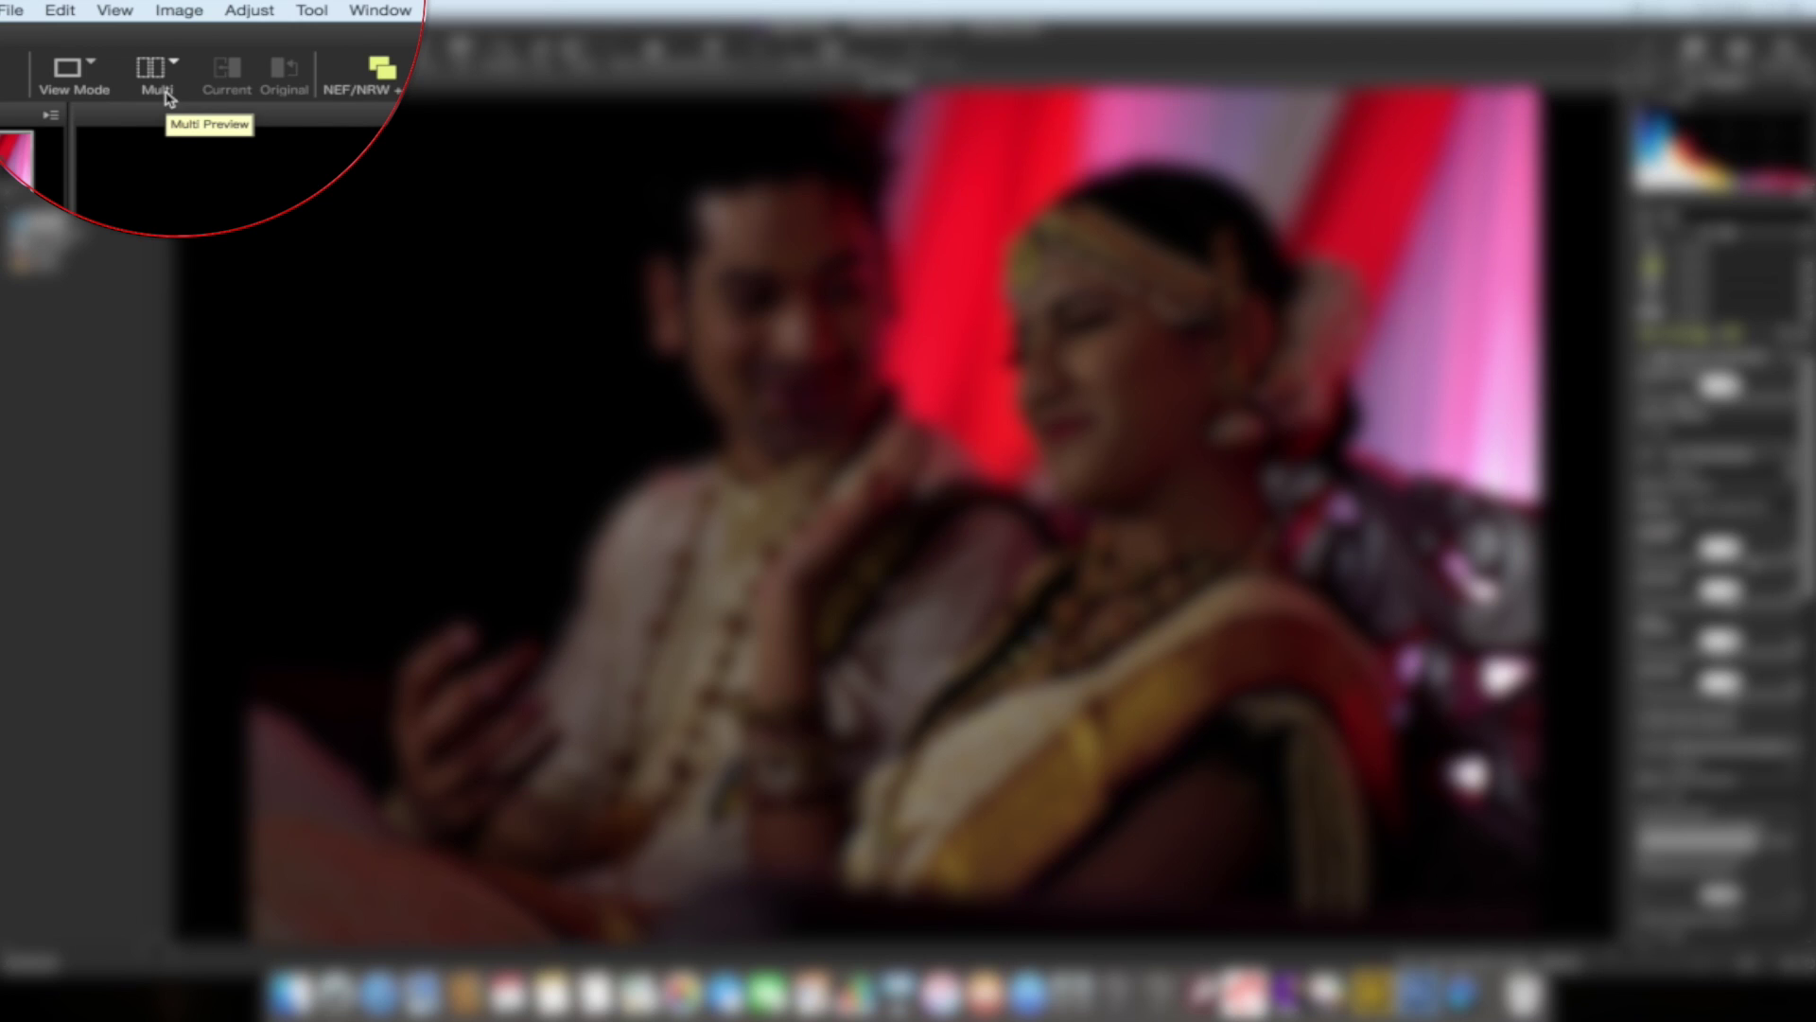
{"action": "left_click", "coordinate": [222, 65]}
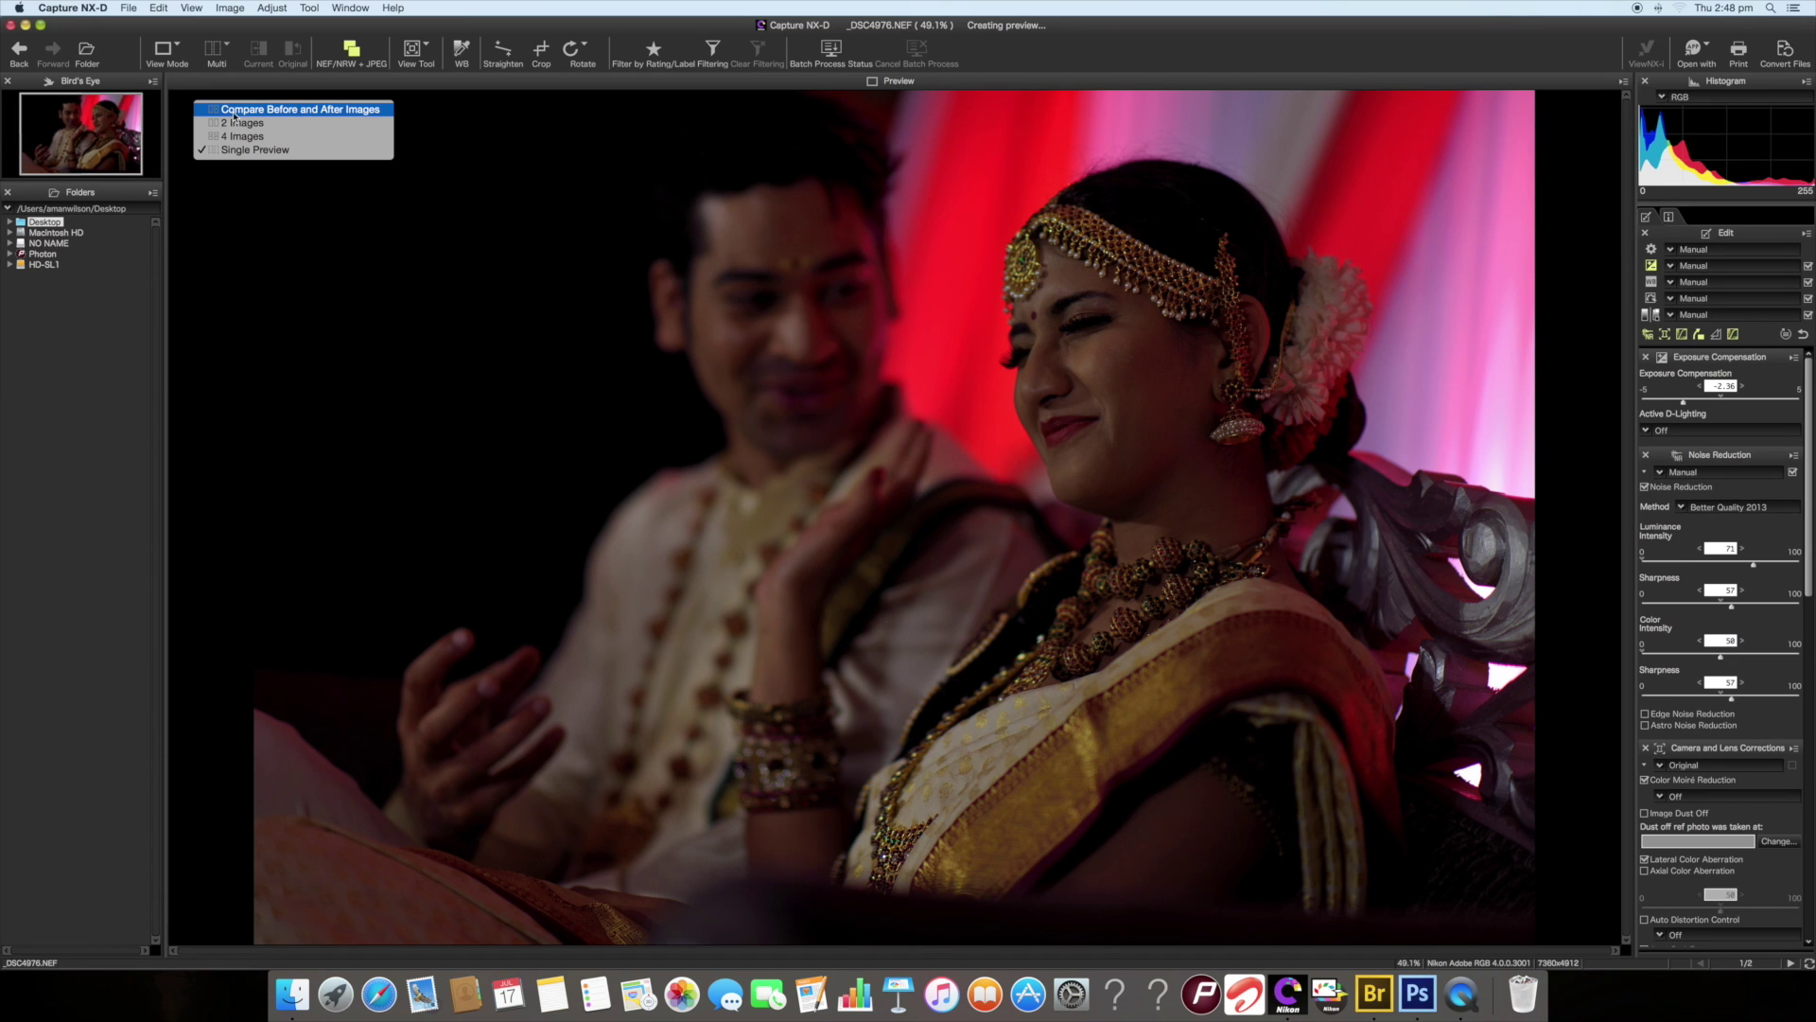
{"action": "left_click", "coordinate": [234, 112]}
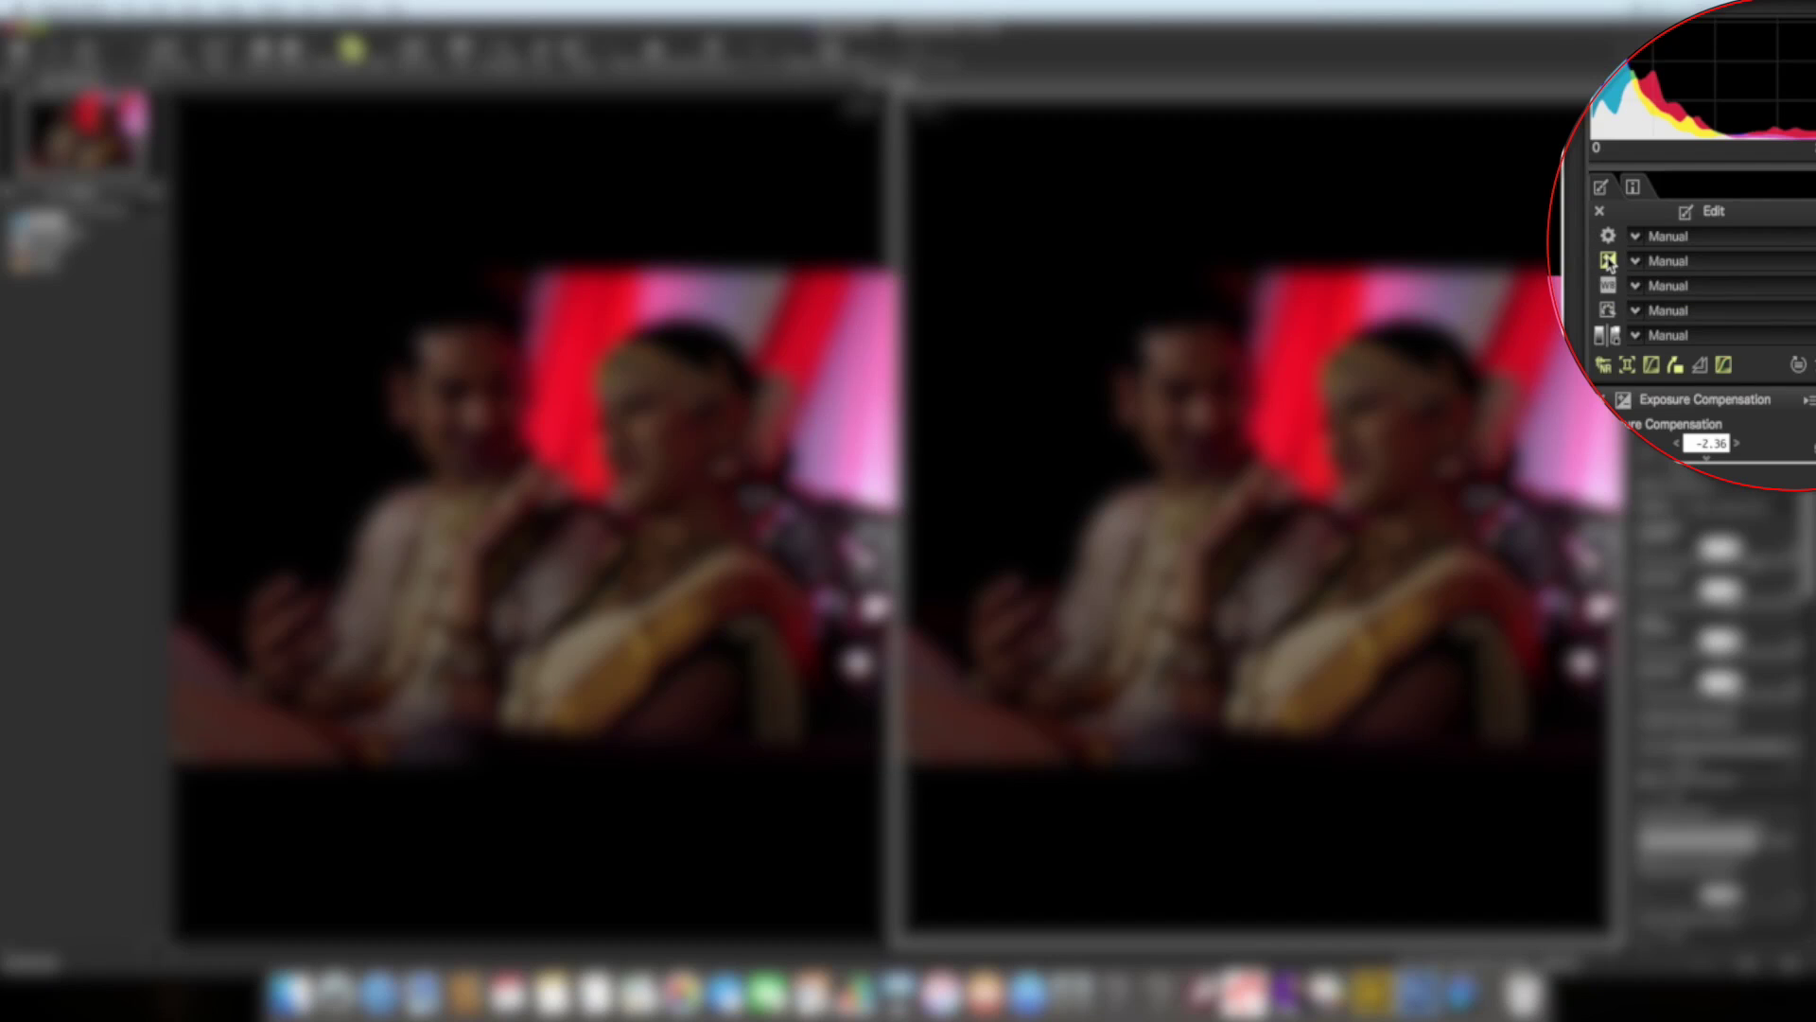
Try the exposure compensation presets -2/3ev, +2/3ev and +0.0ev on the photo
{"action": "left_click", "coordinate": [1608, 263]}
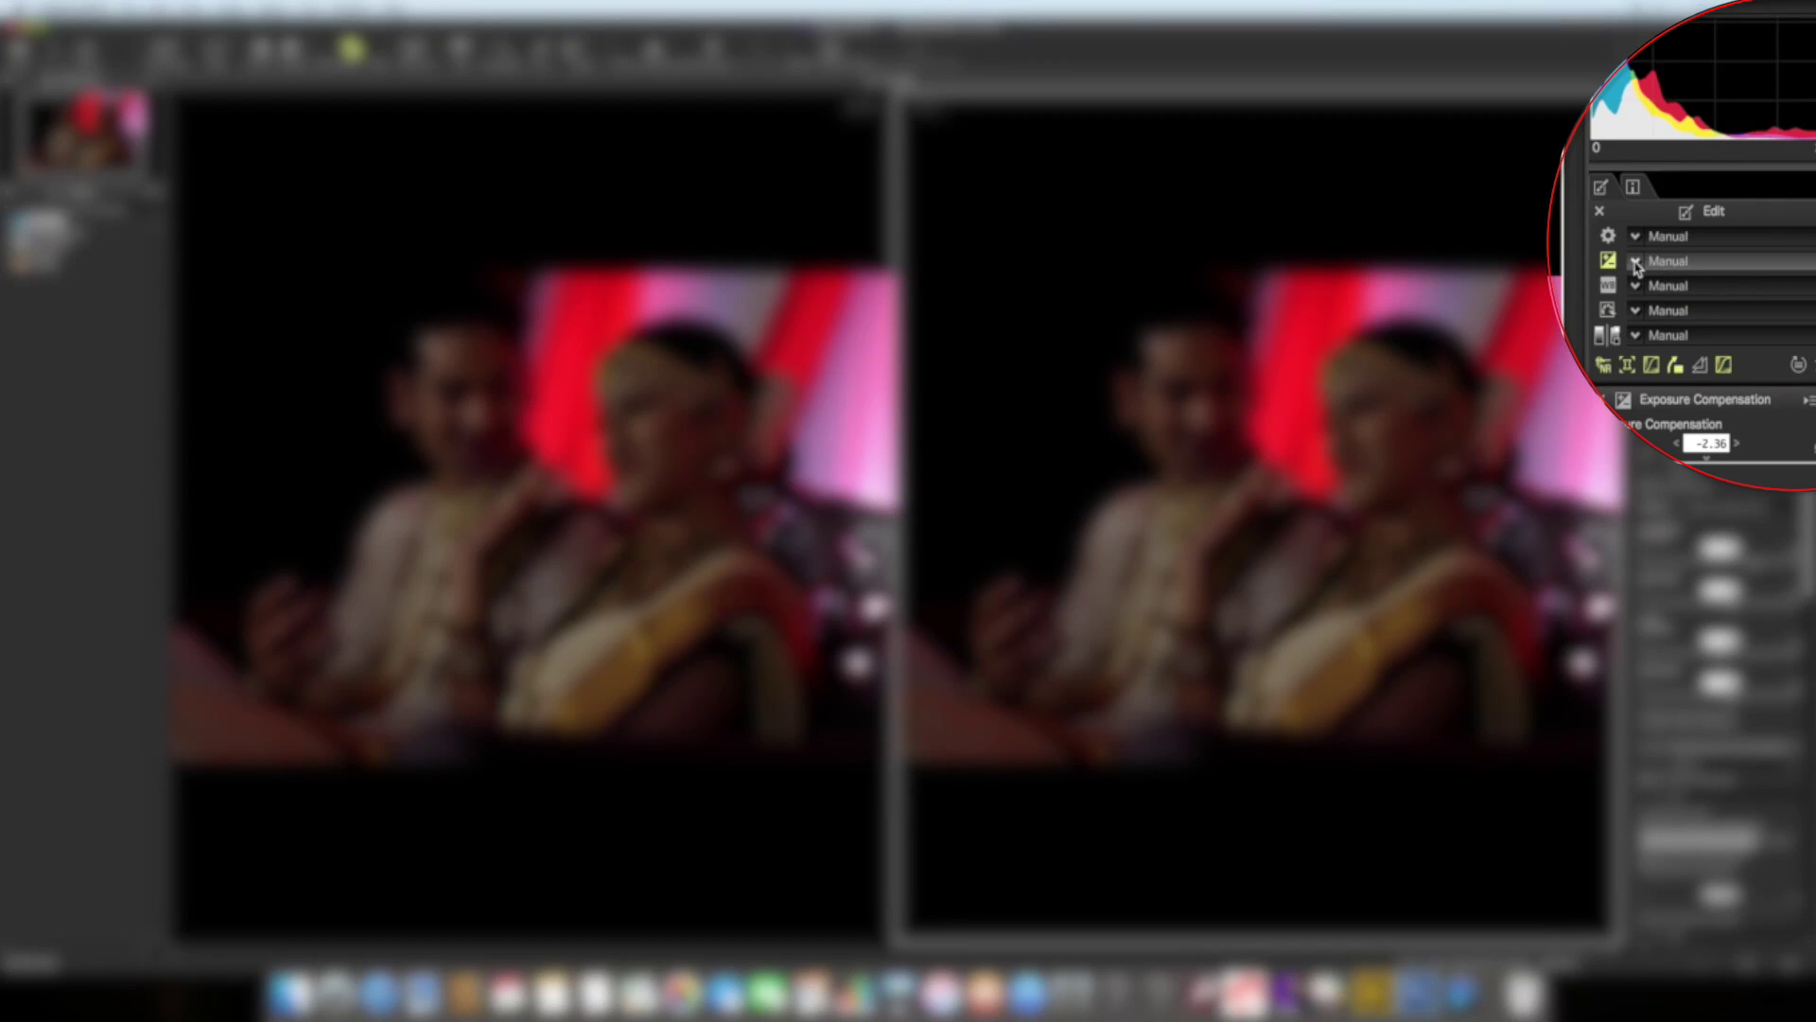
{"action": "left_click", "coordinate": [1634, 265]}
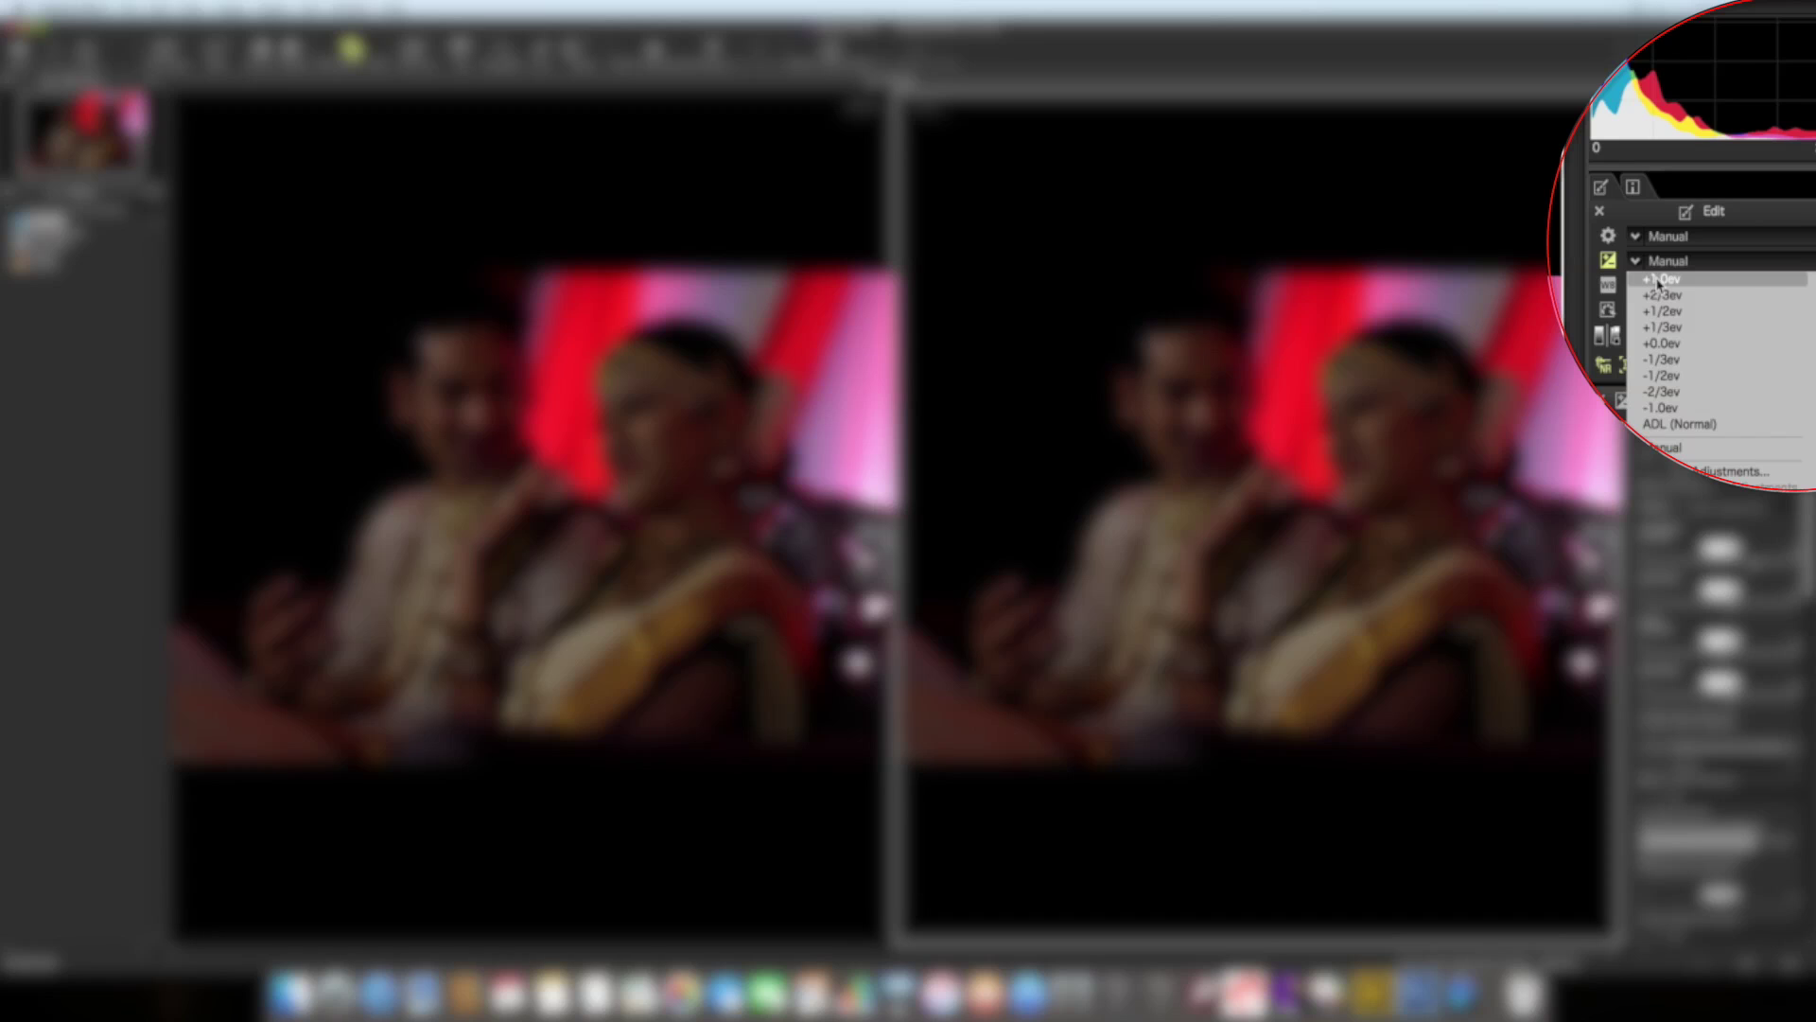
{"action": "left_click", "coordinate": [1644, 392]}
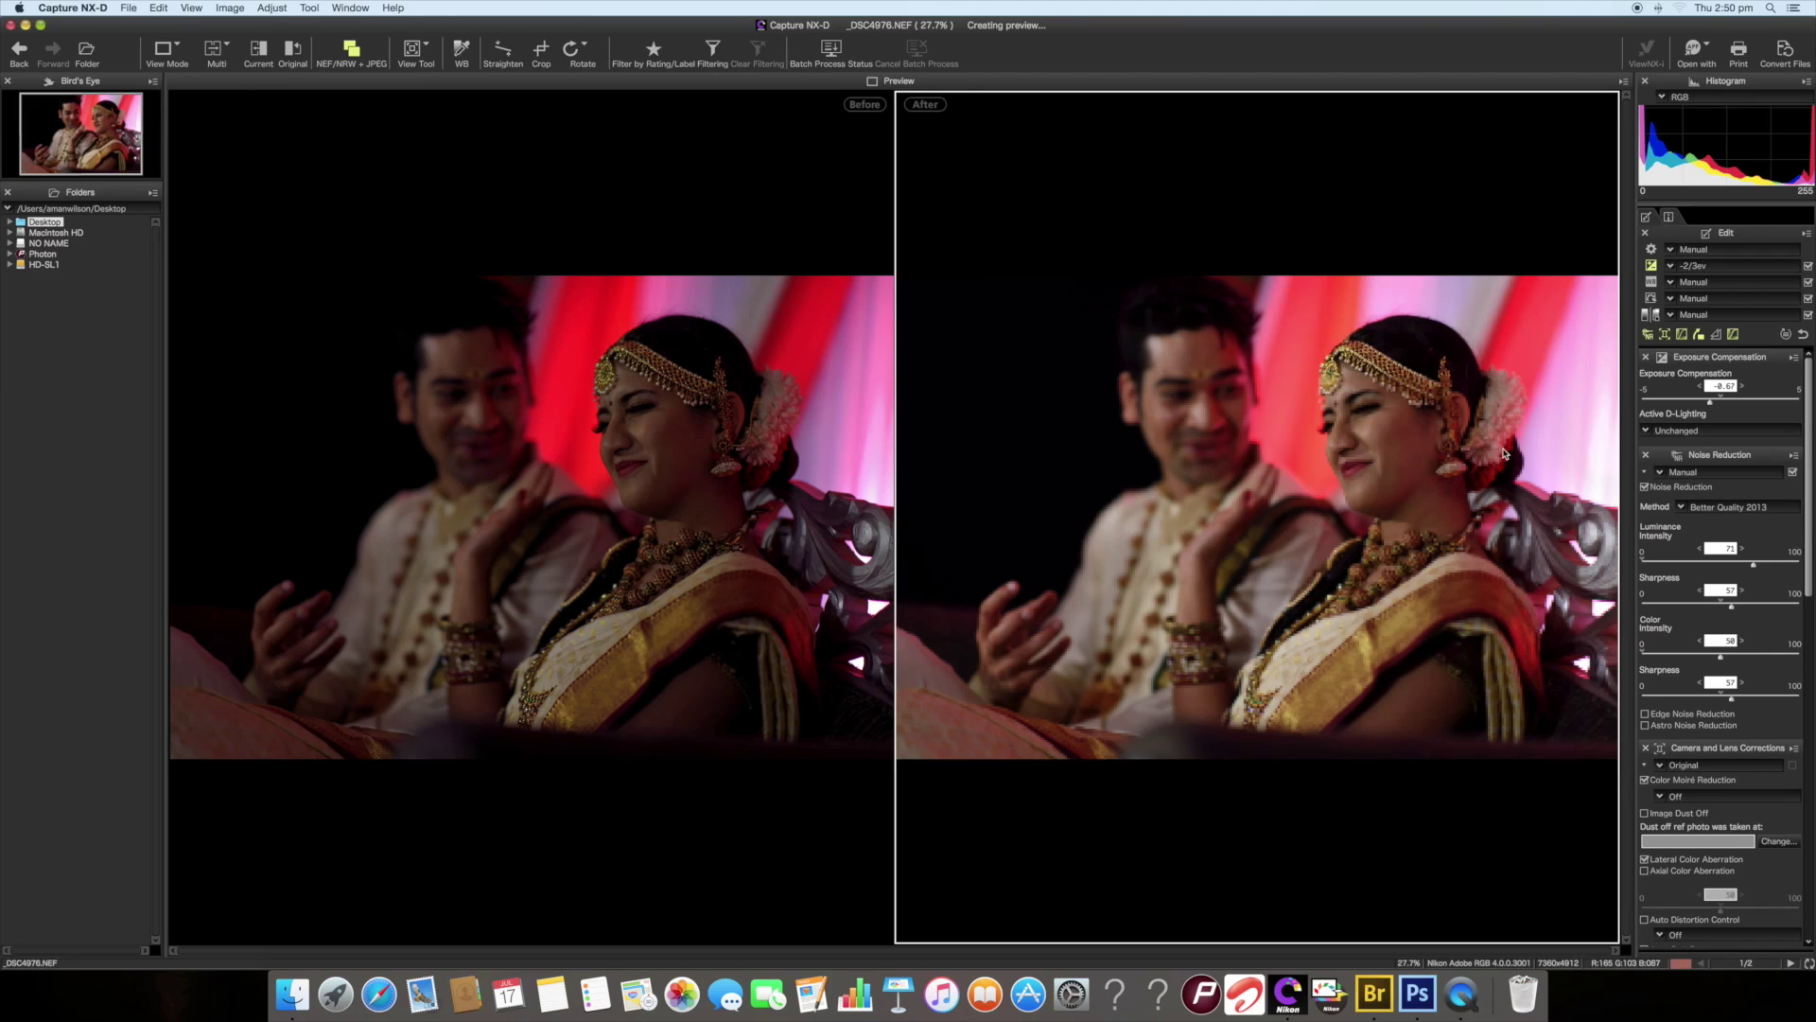
{"action": "left_click", "coordinate": [1672, 267]}
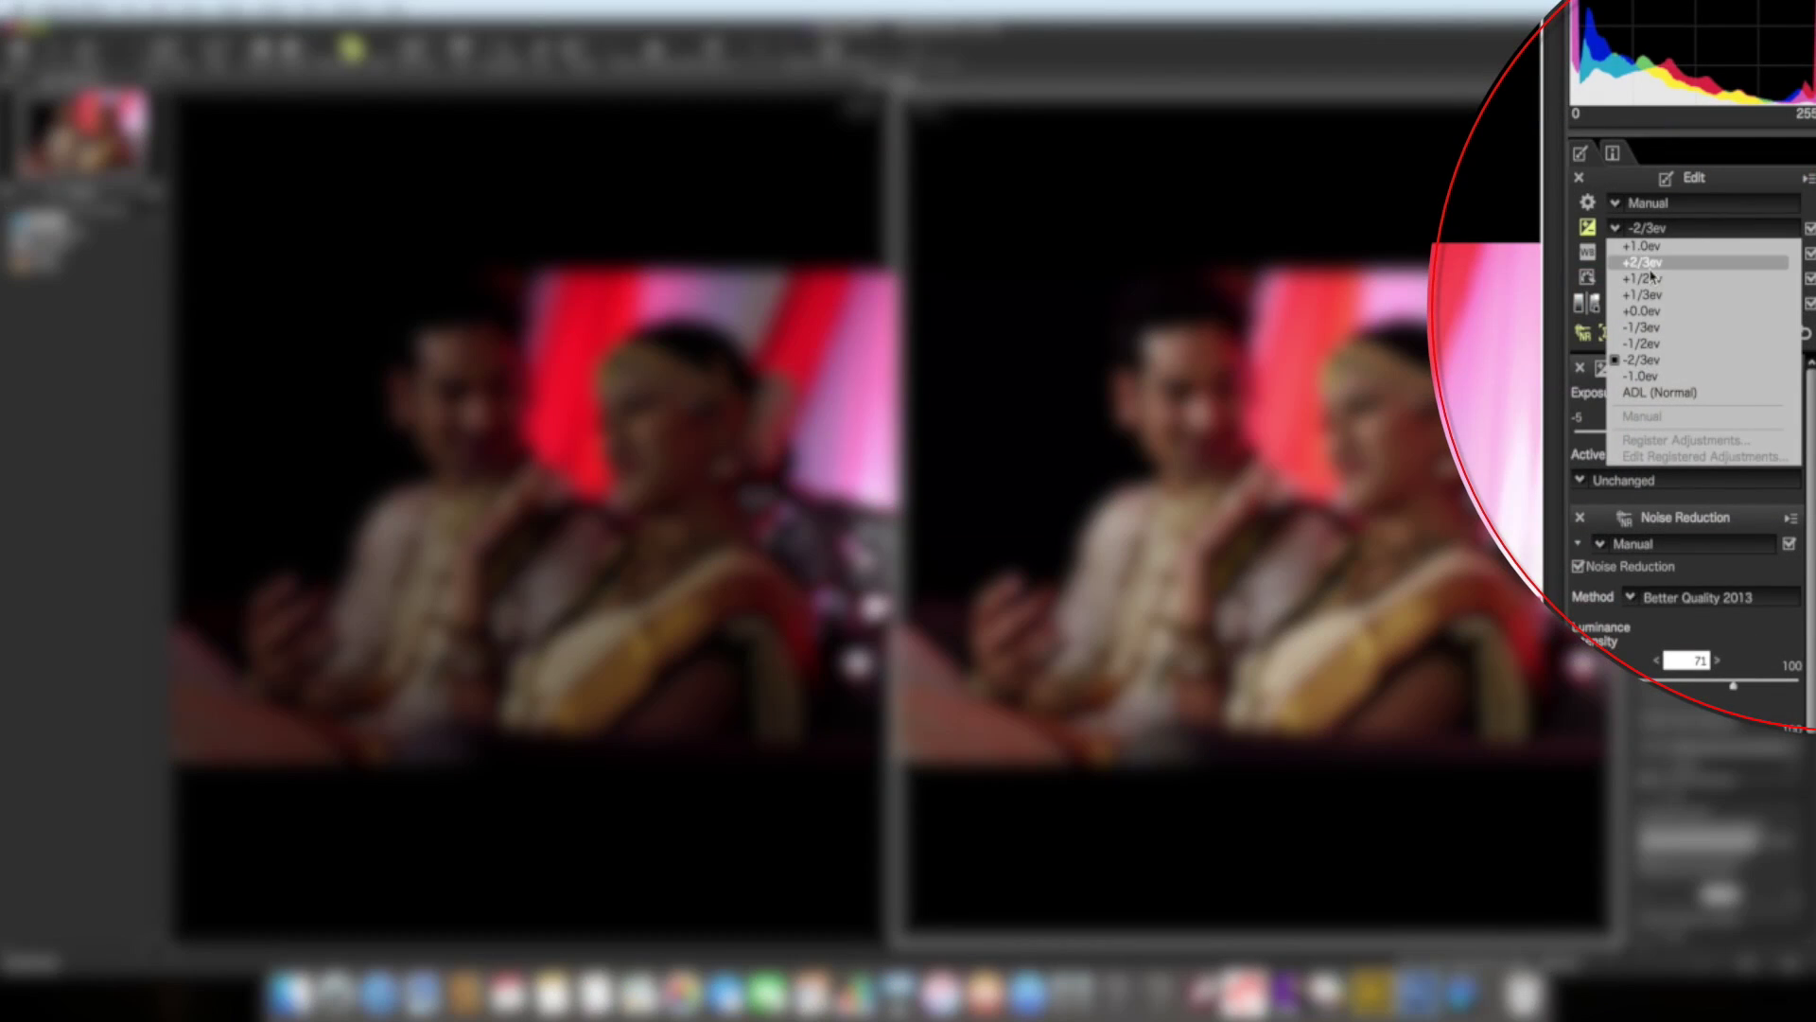
{"action": "left_click", "coordinate": [1691, 289]}
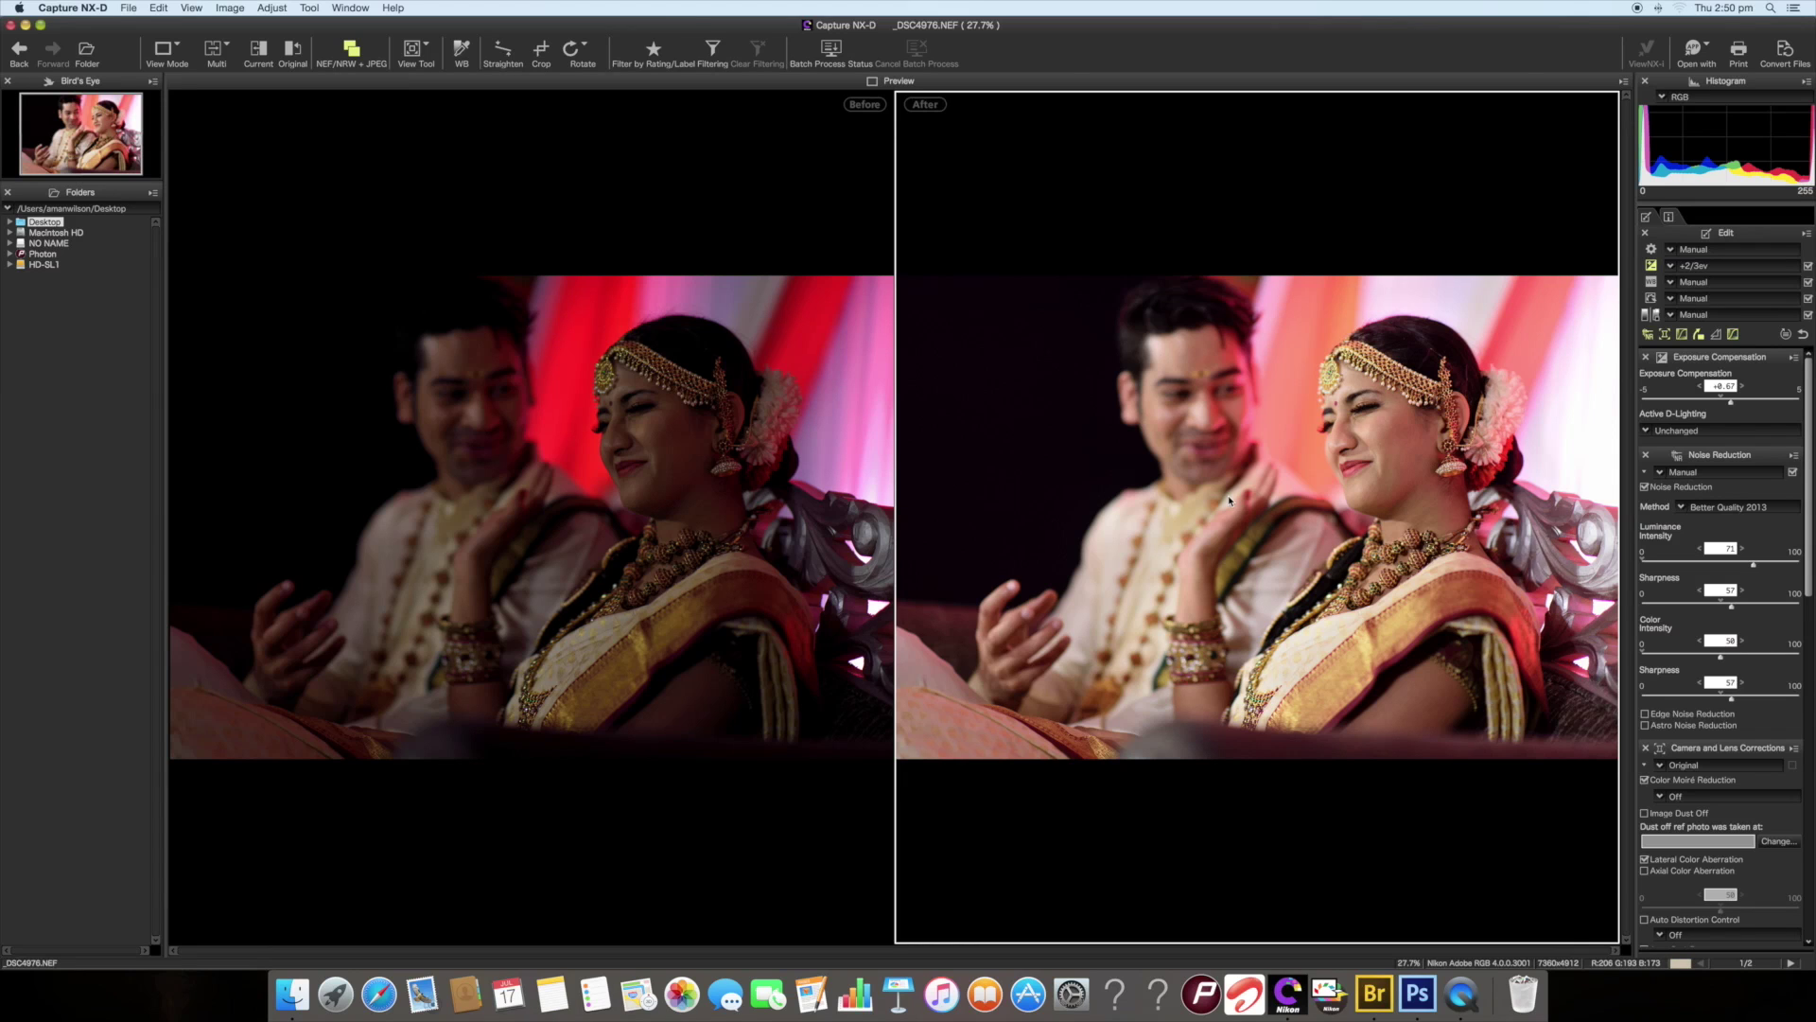
{"action": "left_click", "coordinate": [1672, 267]}
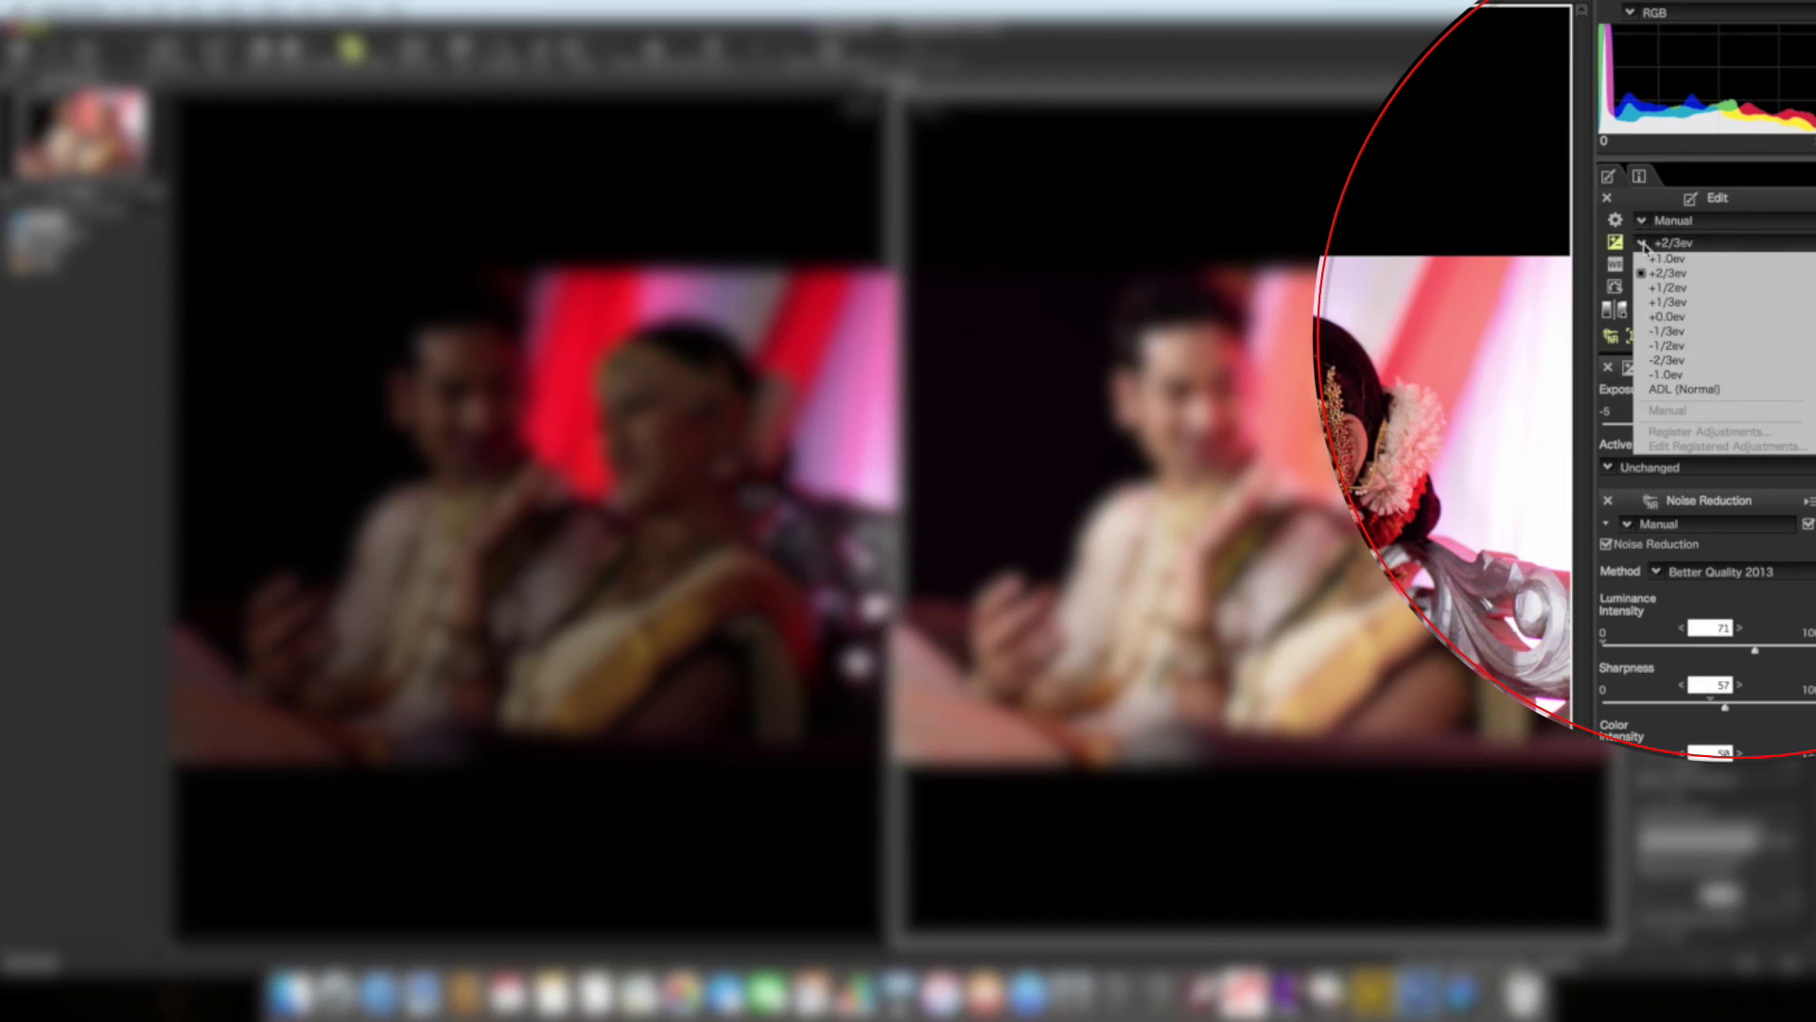
{"action": "left_click", "coordinate": [1651, 318]}
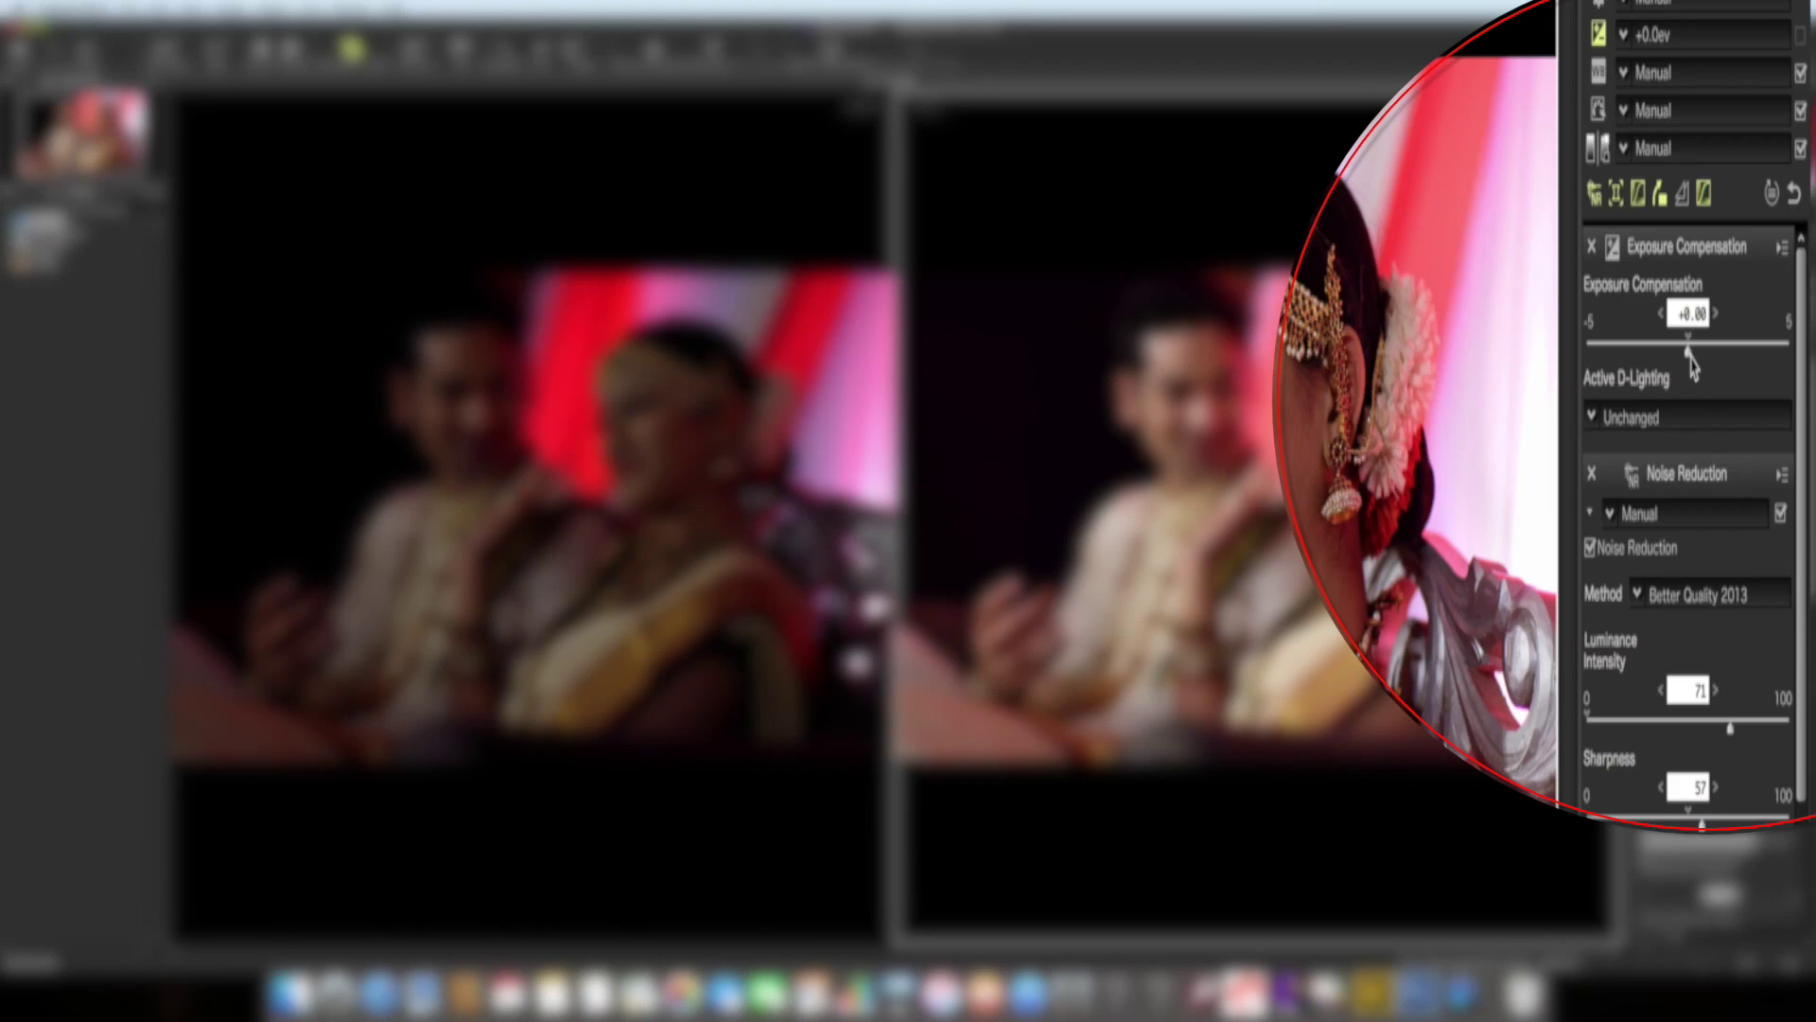
Test exposure compensation at -5.00 and about +4.89, and set it to +0.20
{"action": "left_click_drag", "start_coordinate": [1688, 352], "coordinate": [1592, 357]}
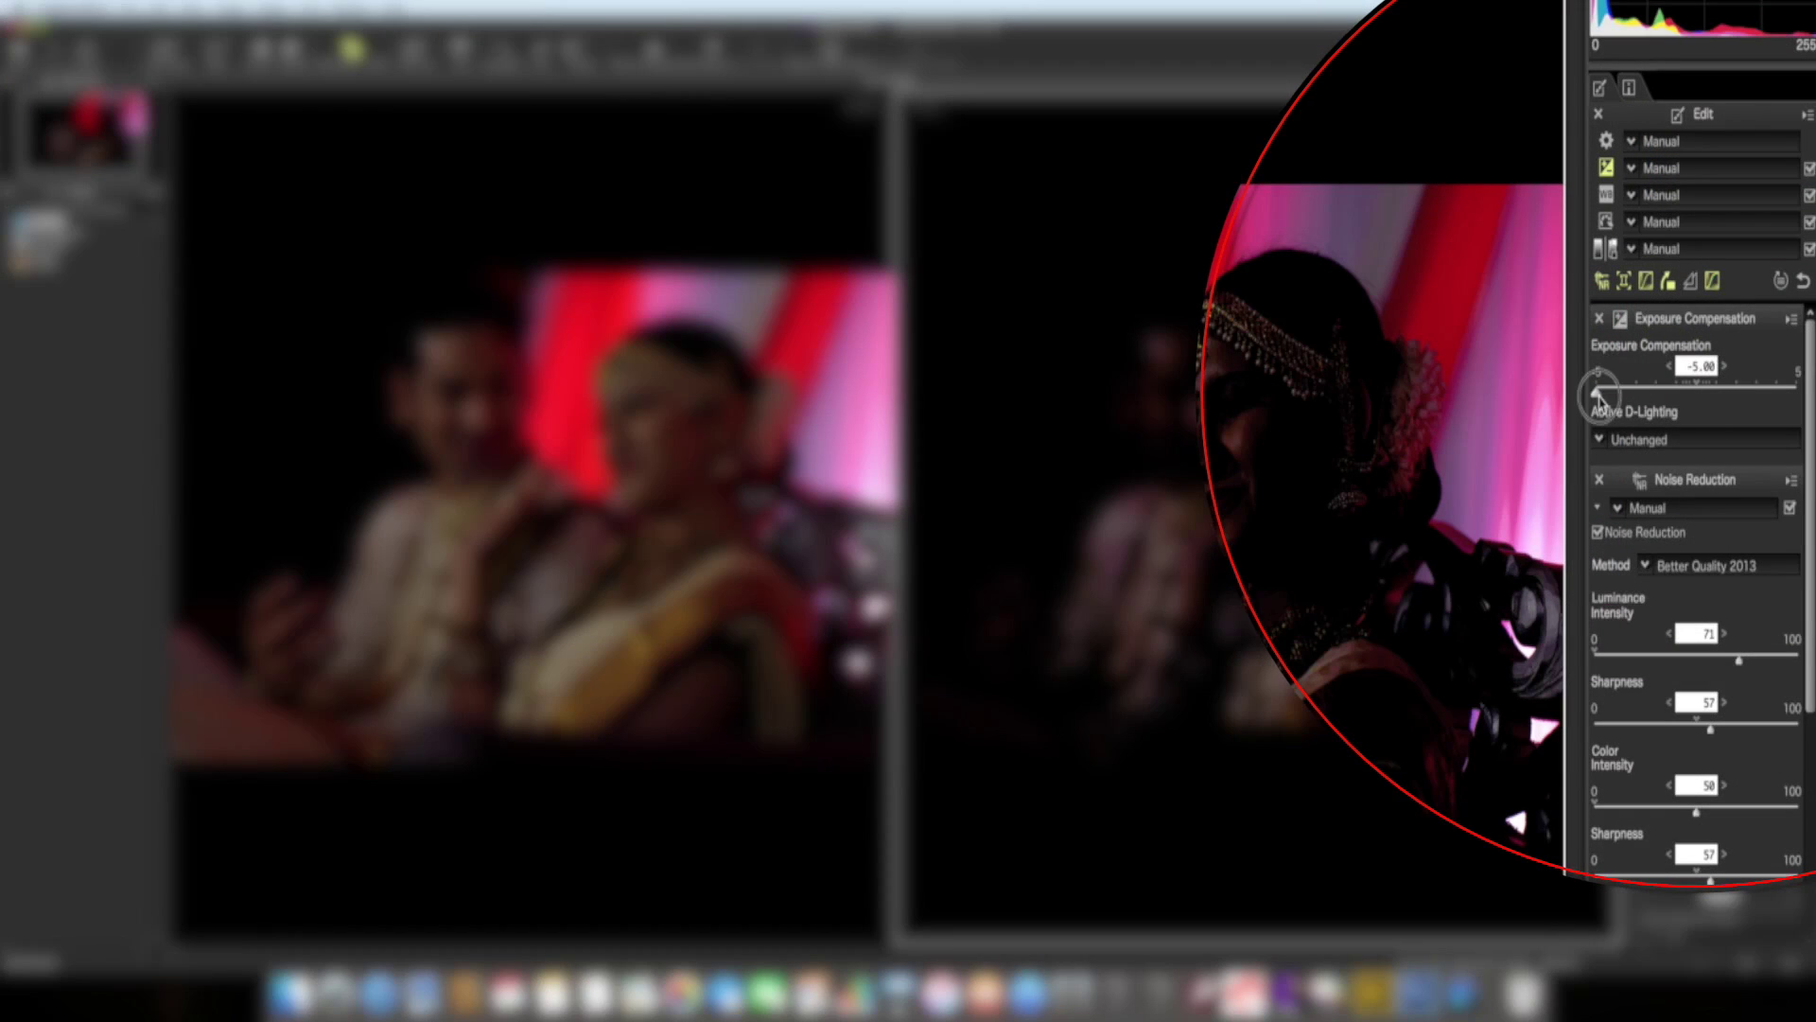
{"action": "left_click_drag", "start_coordinate": [1598, 396], "coordinate": [1793, 403]}
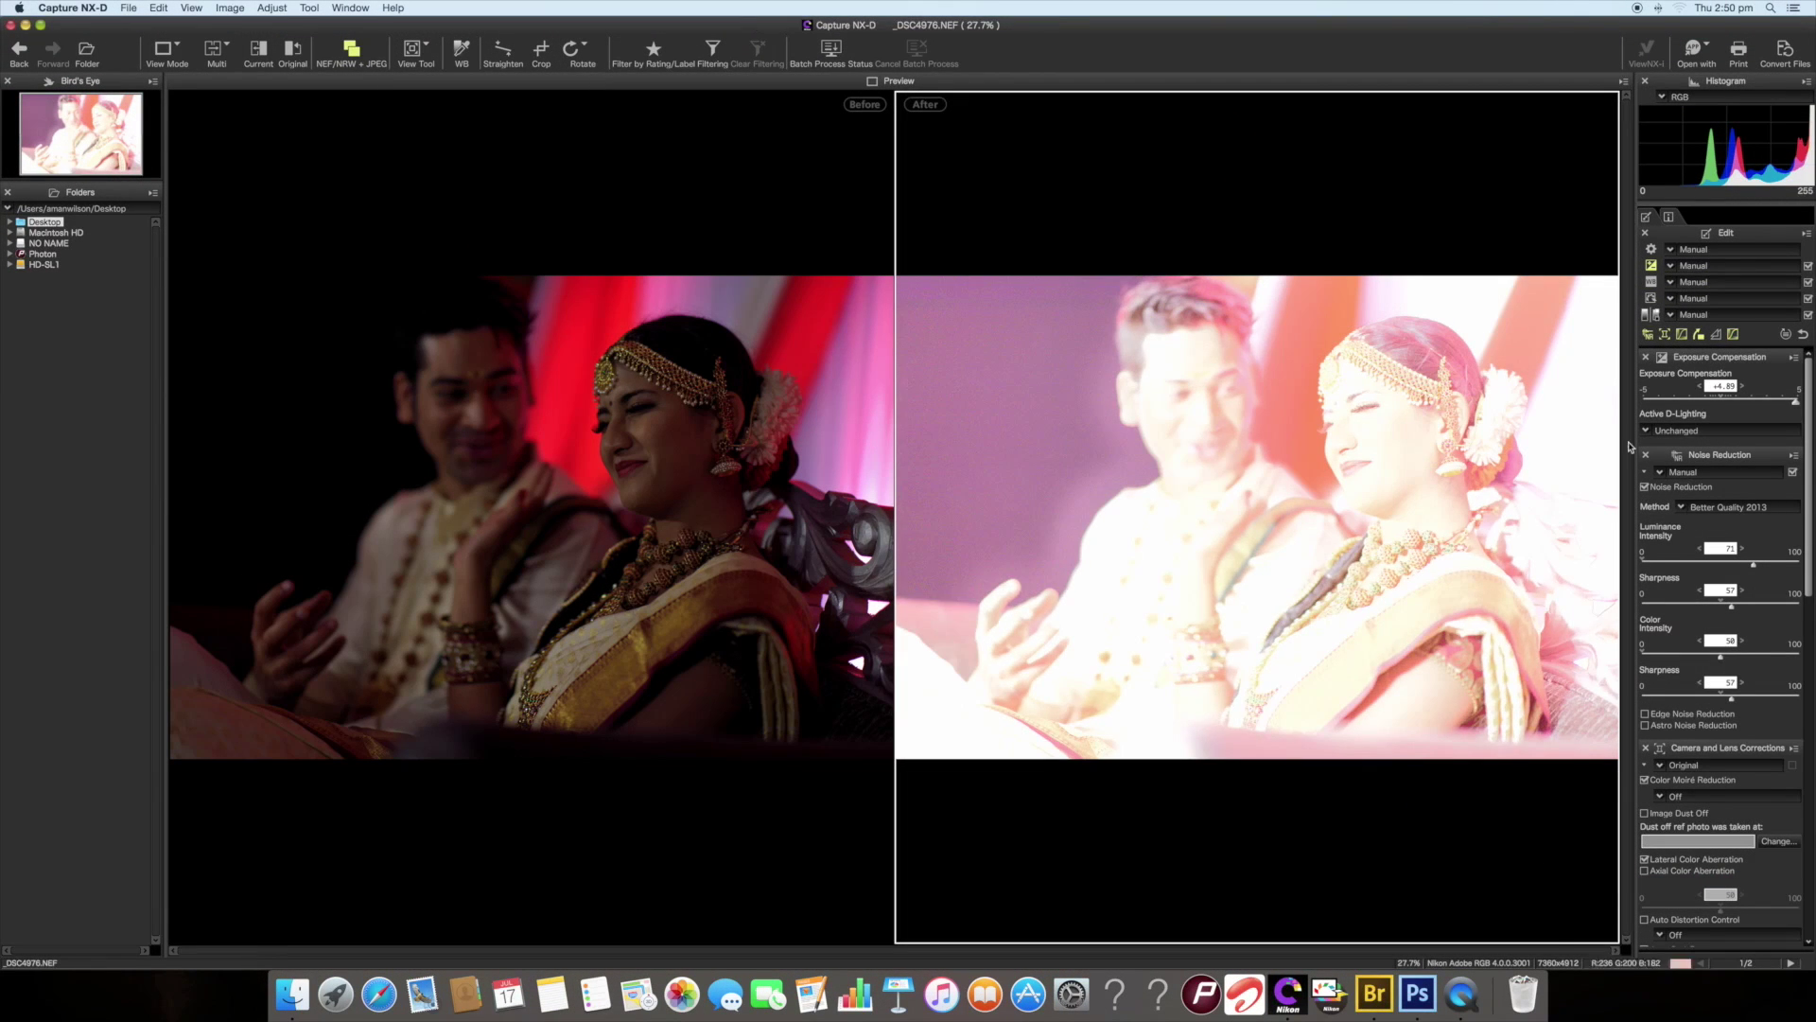
{"action": "left_click_drag", "start_coordinate": [1796, 401], "coordinate": [1725, 404]}
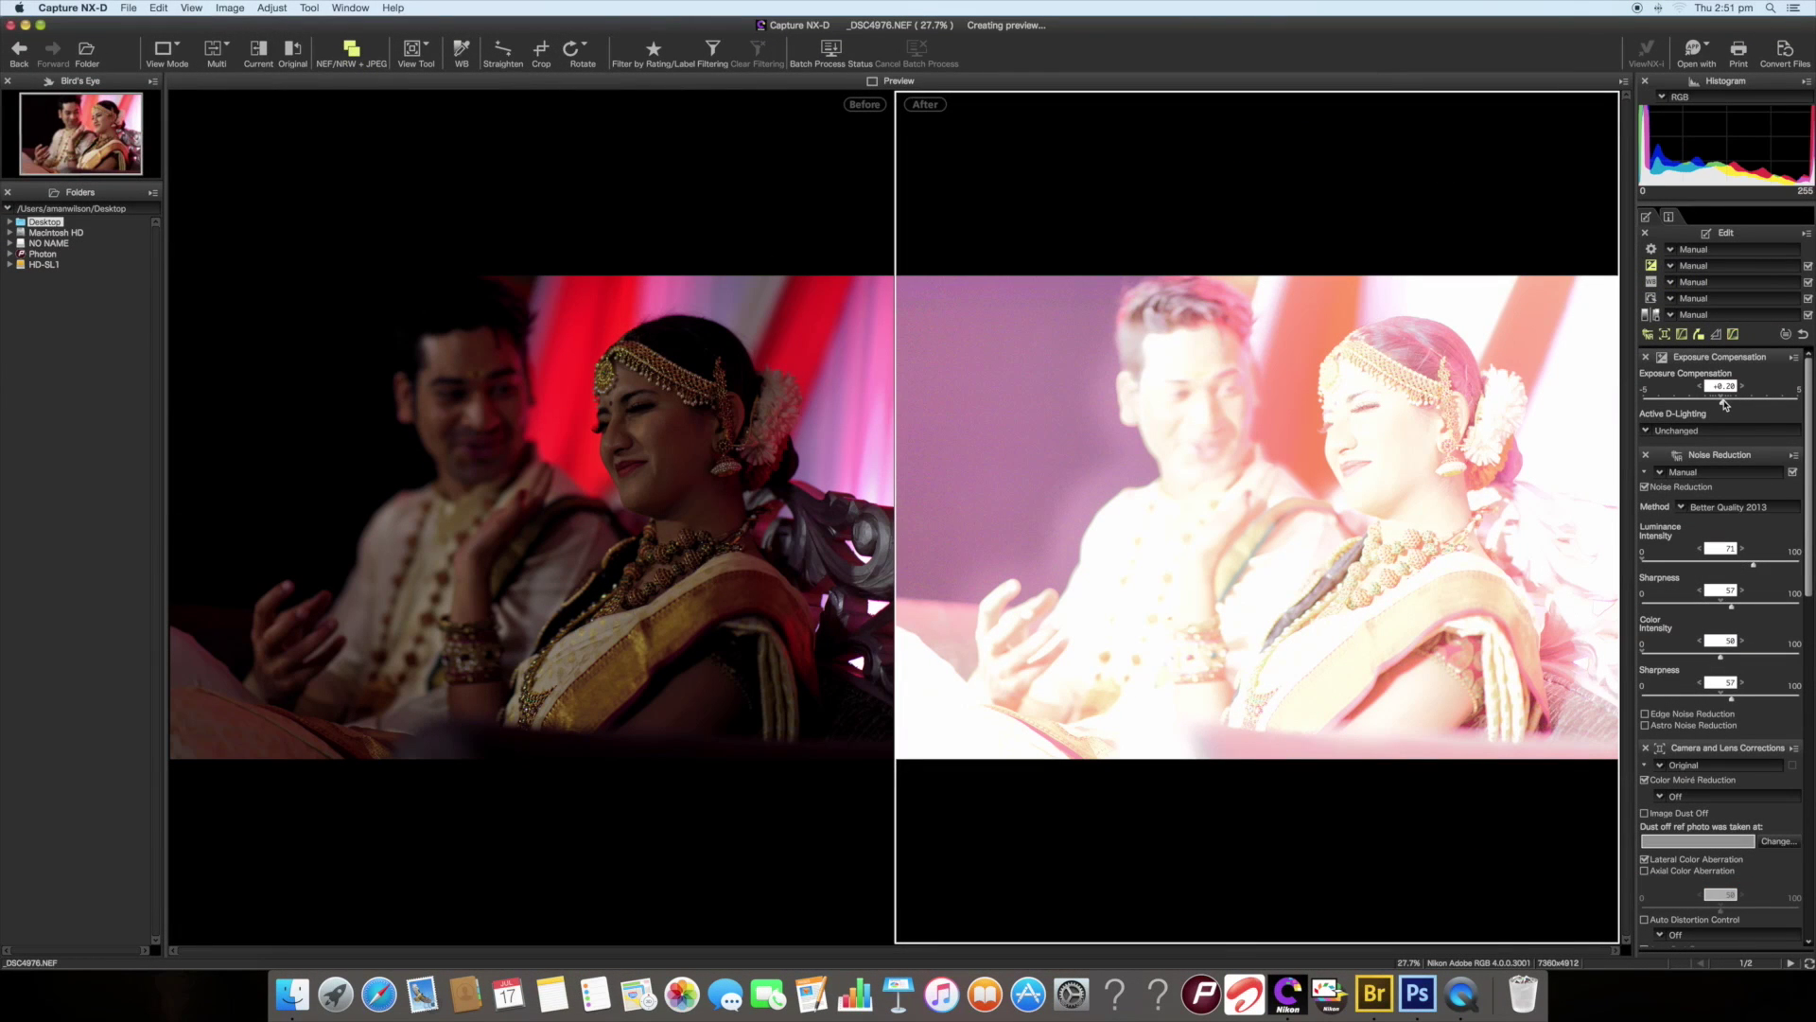
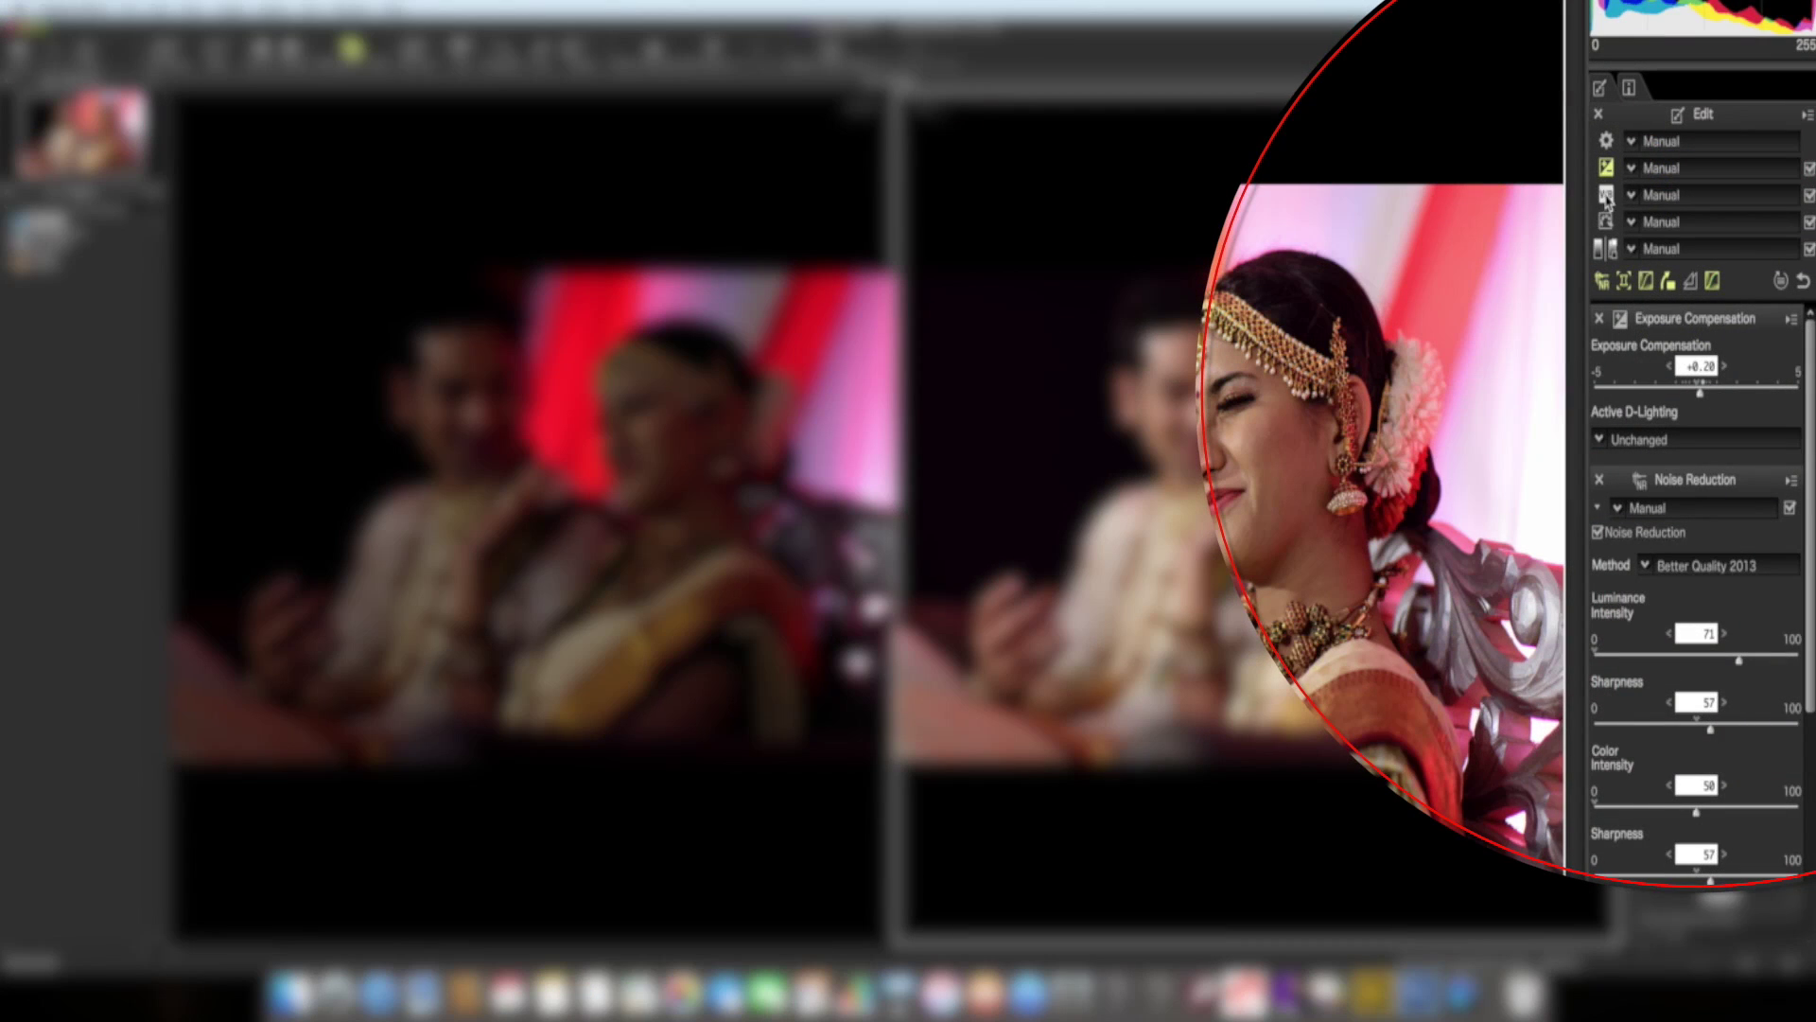
Open the White Balance adjustment, review its presets and set it to Calculate Automatically
{"action": "left_click", "coordinate": [1605, 196]}
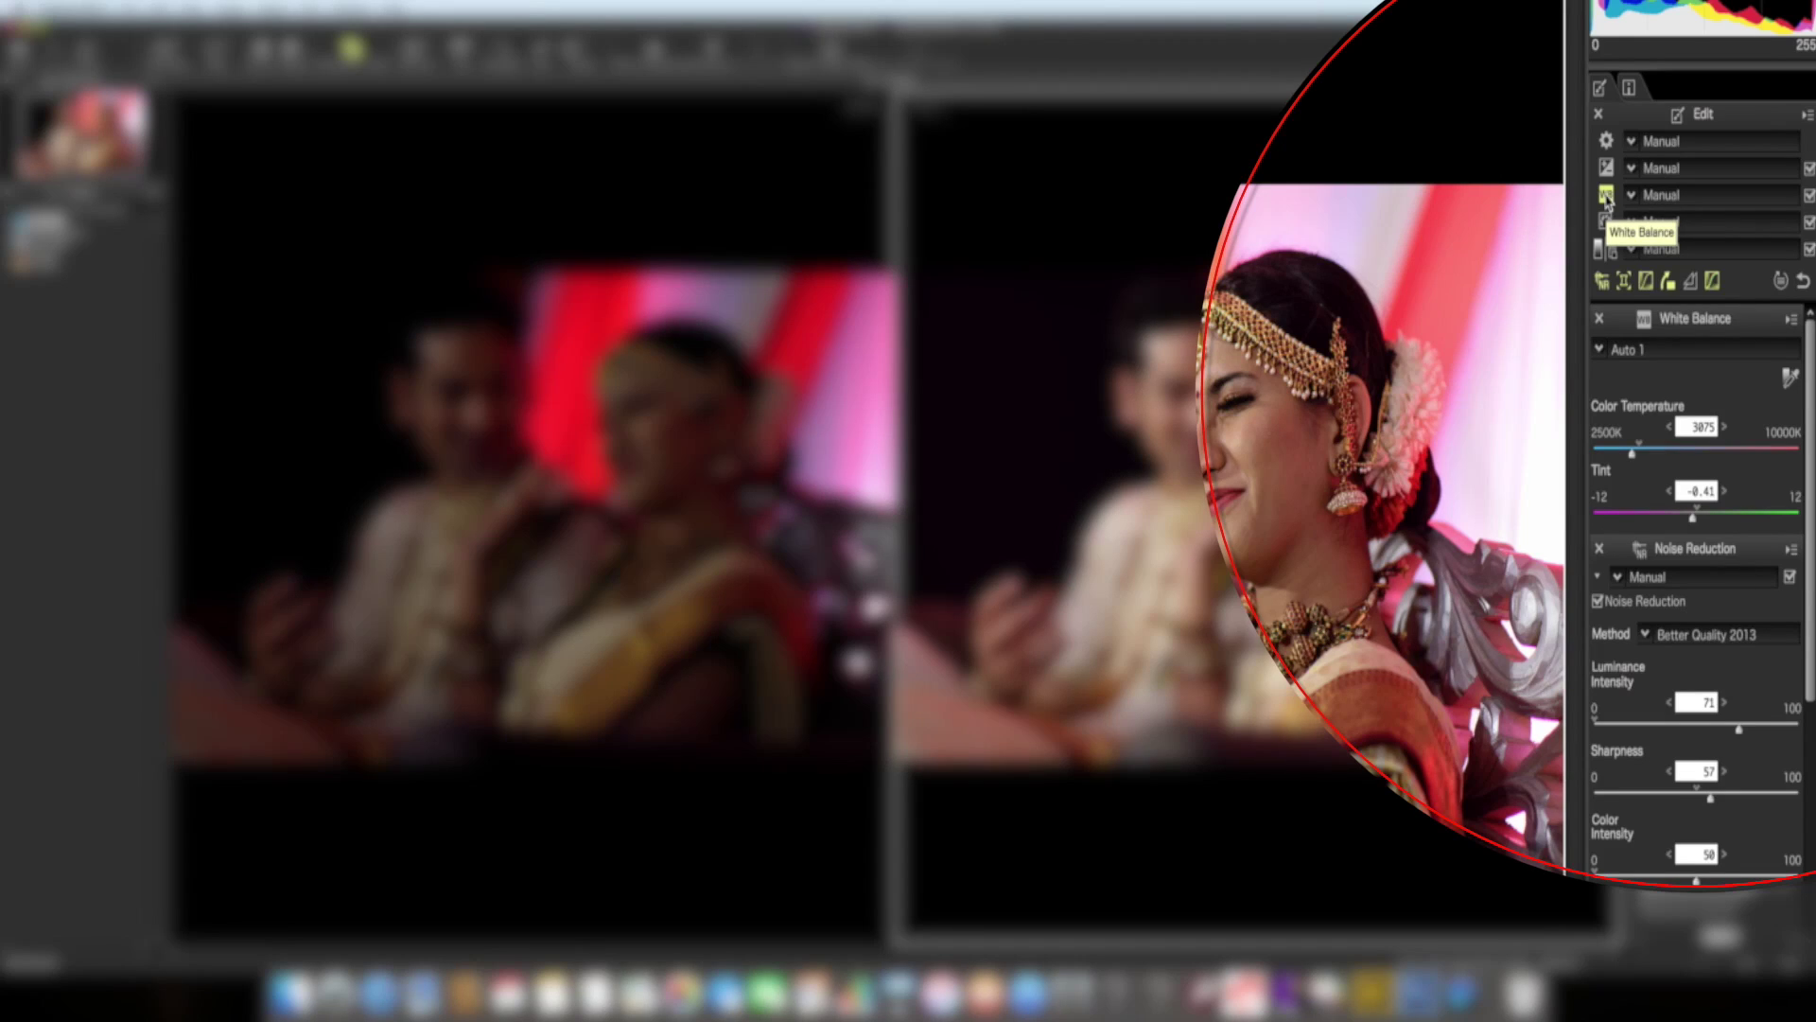
{"action": "left_click", "coordinate": [1633, 204]}
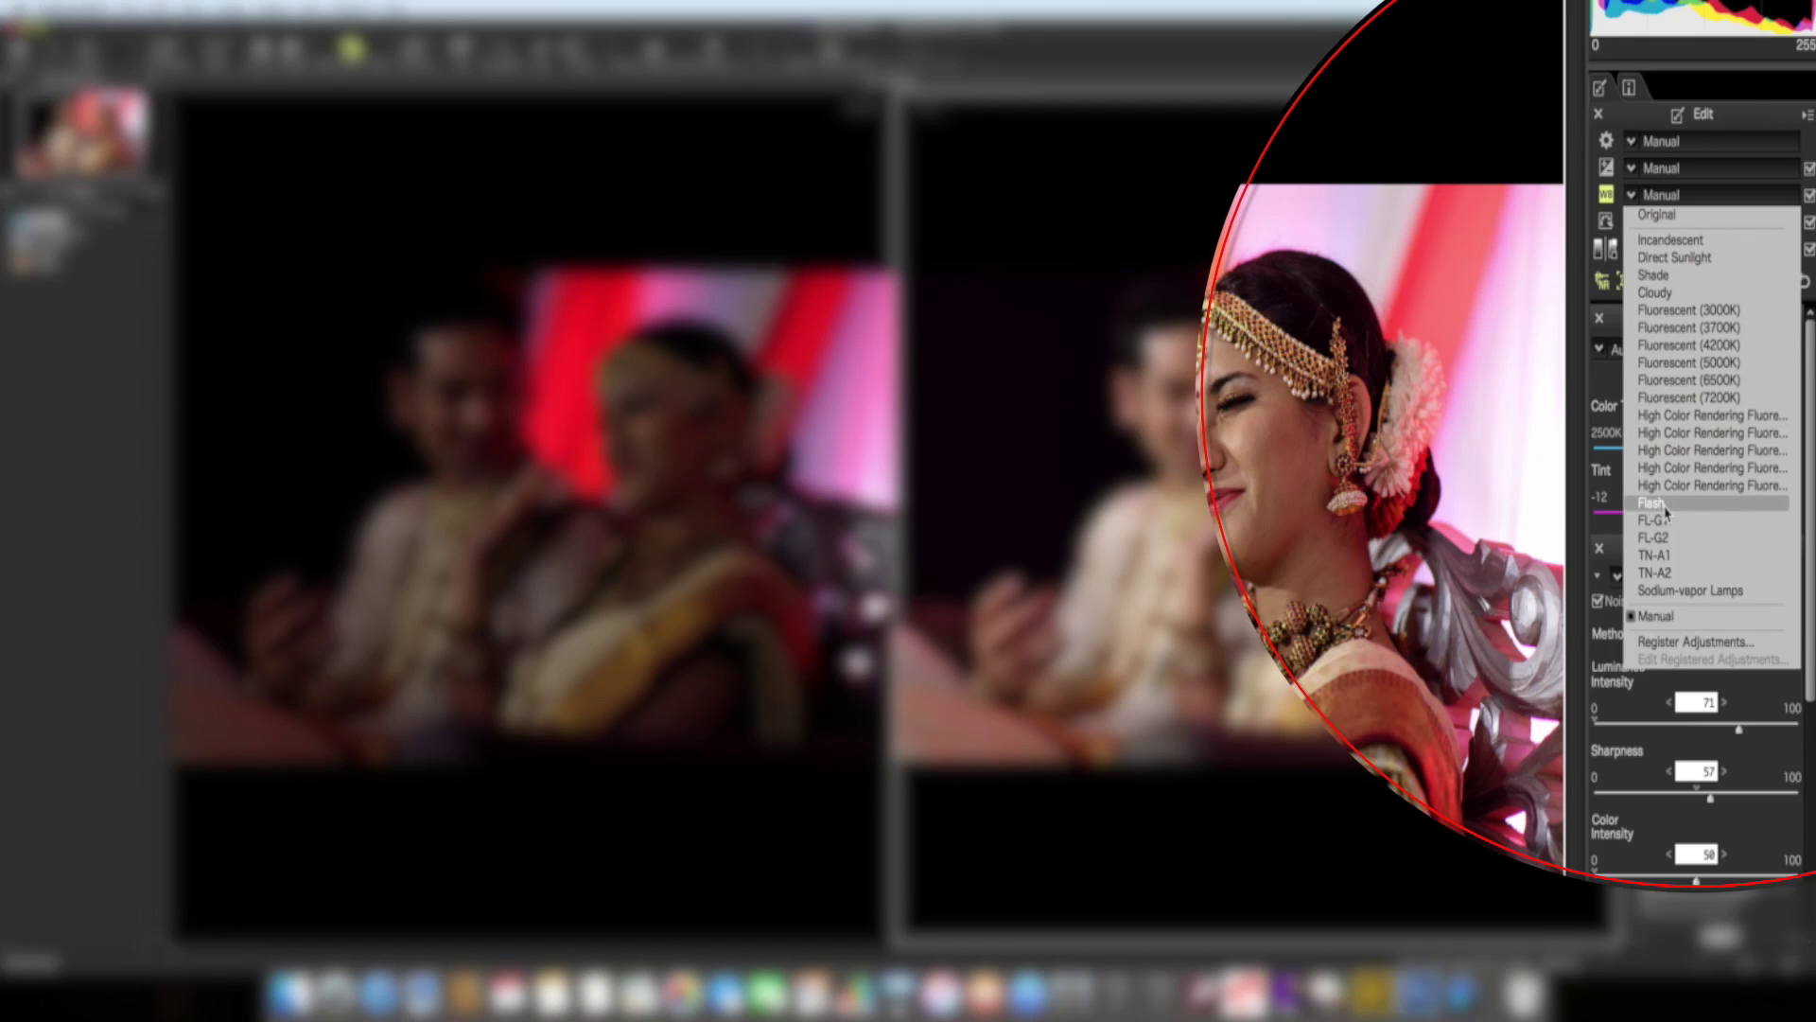
{"action": "left_click", "coordinate": [1647, 382]}
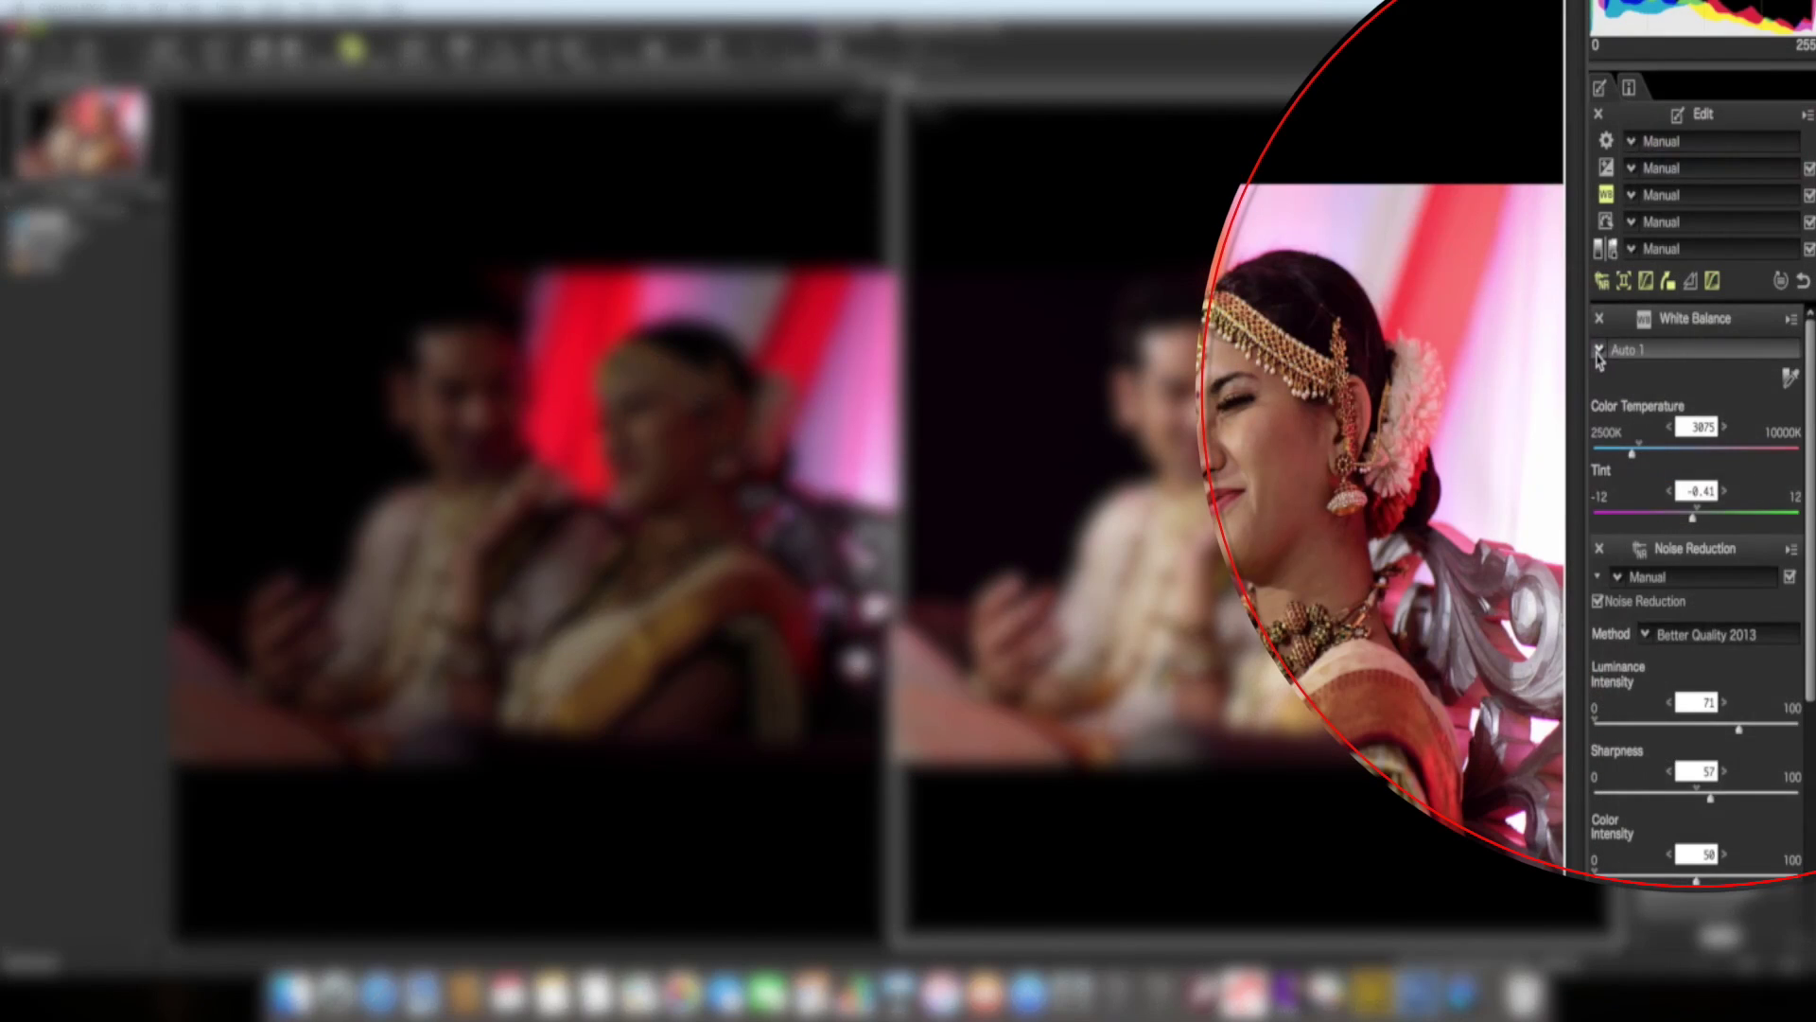
{"action": "left_click", "coordinate": [1647, 378]}
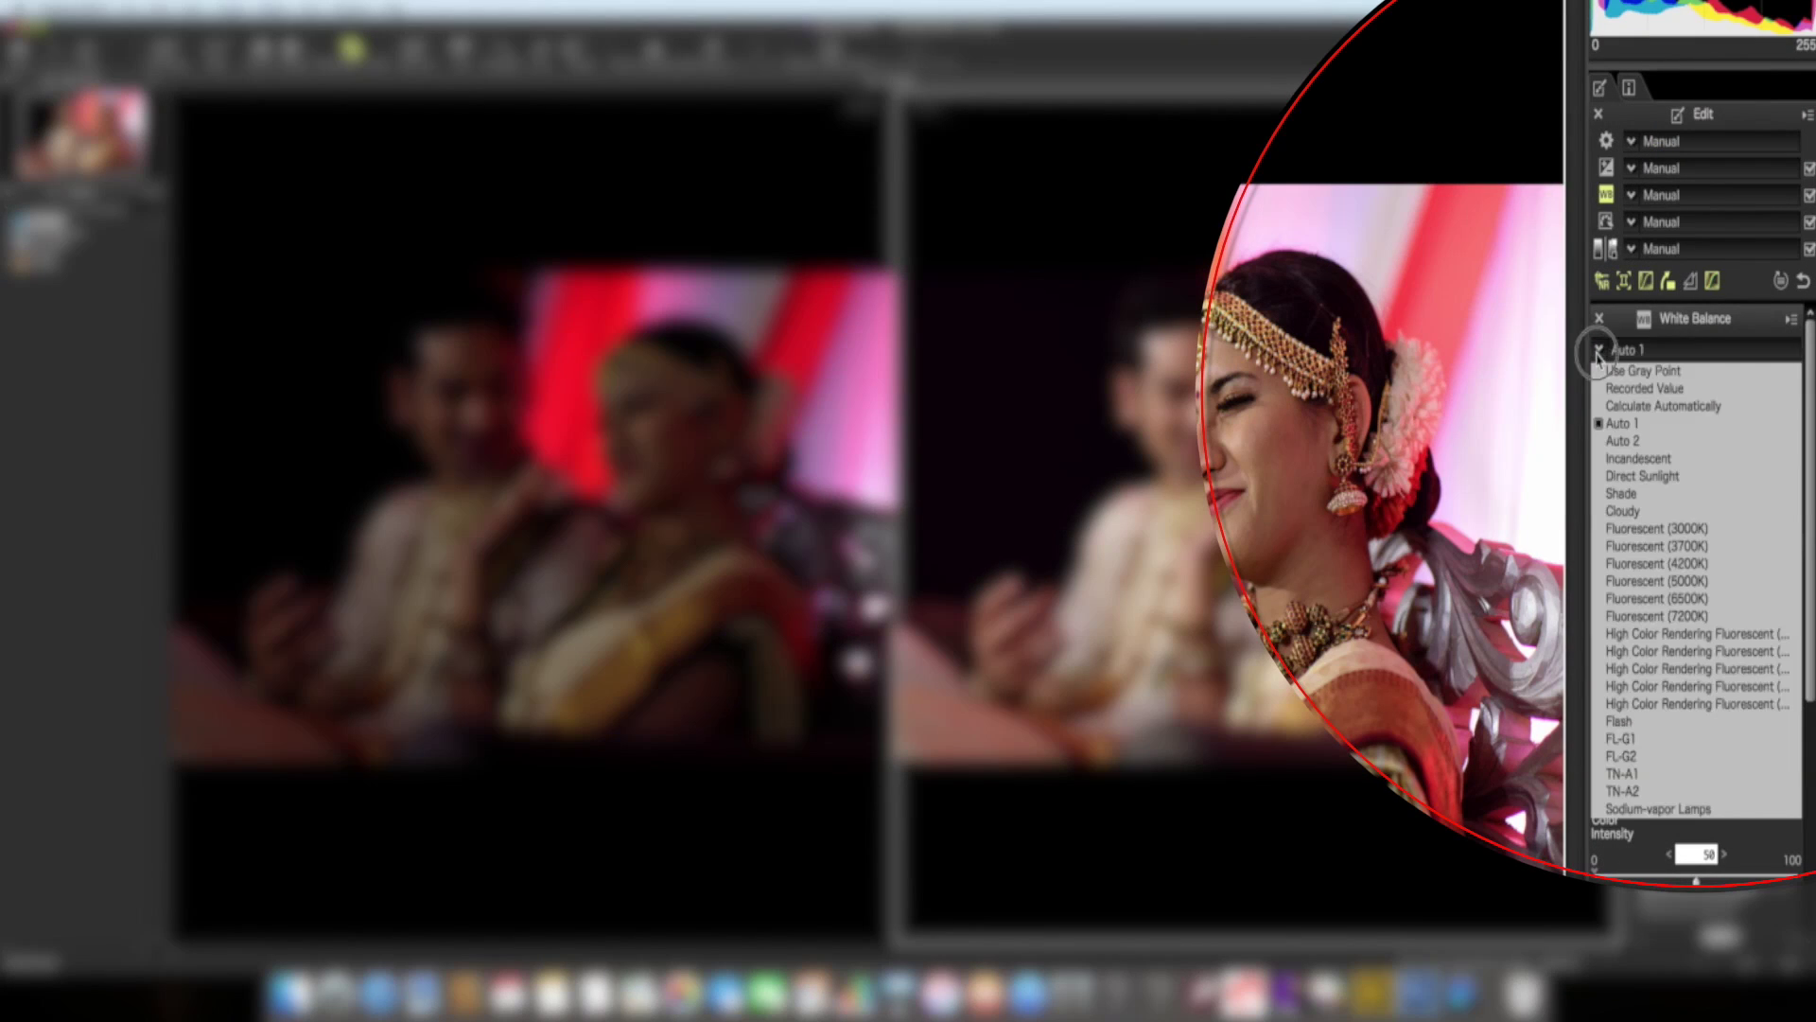
{"action": "left_click", "coordinate": [1629, 408]}
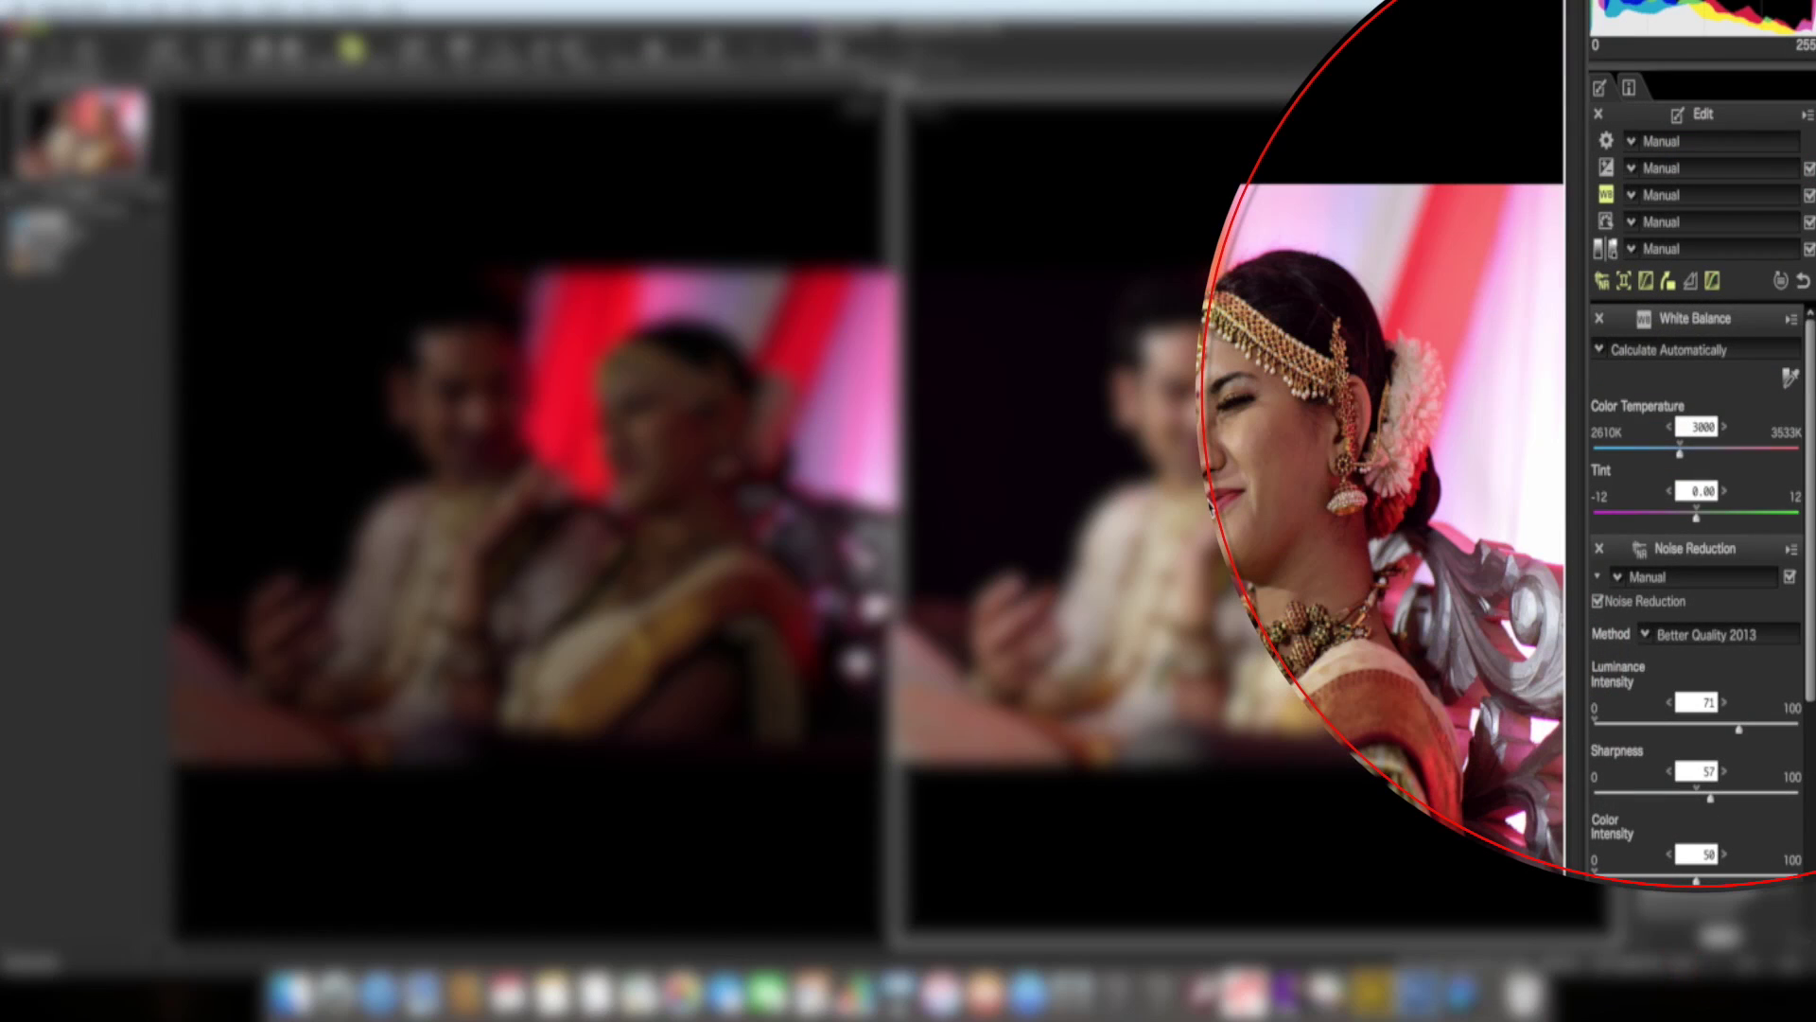
Set the photo's white balance to Shade and lower its color temperature to the middle of the available range
{"action": "left_click", "coordinate": [1604, 356]}
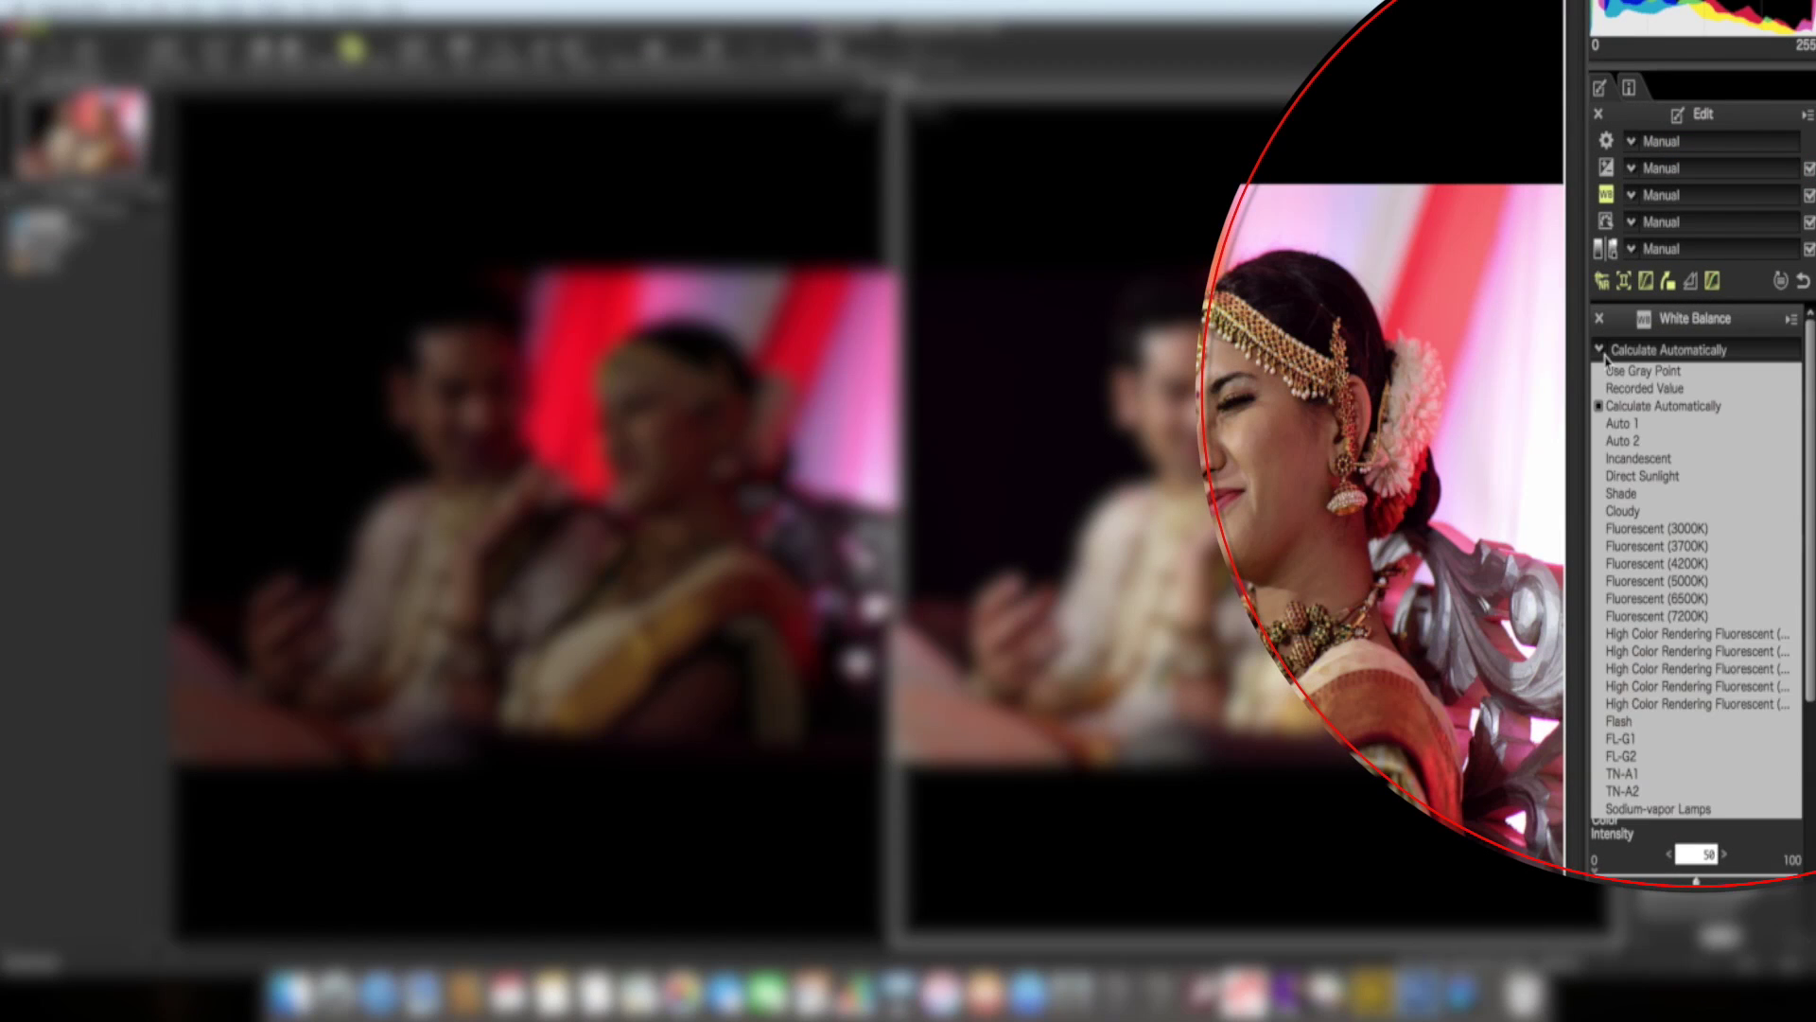
{"action": "left_click", "coordinate": [1637, 499]}
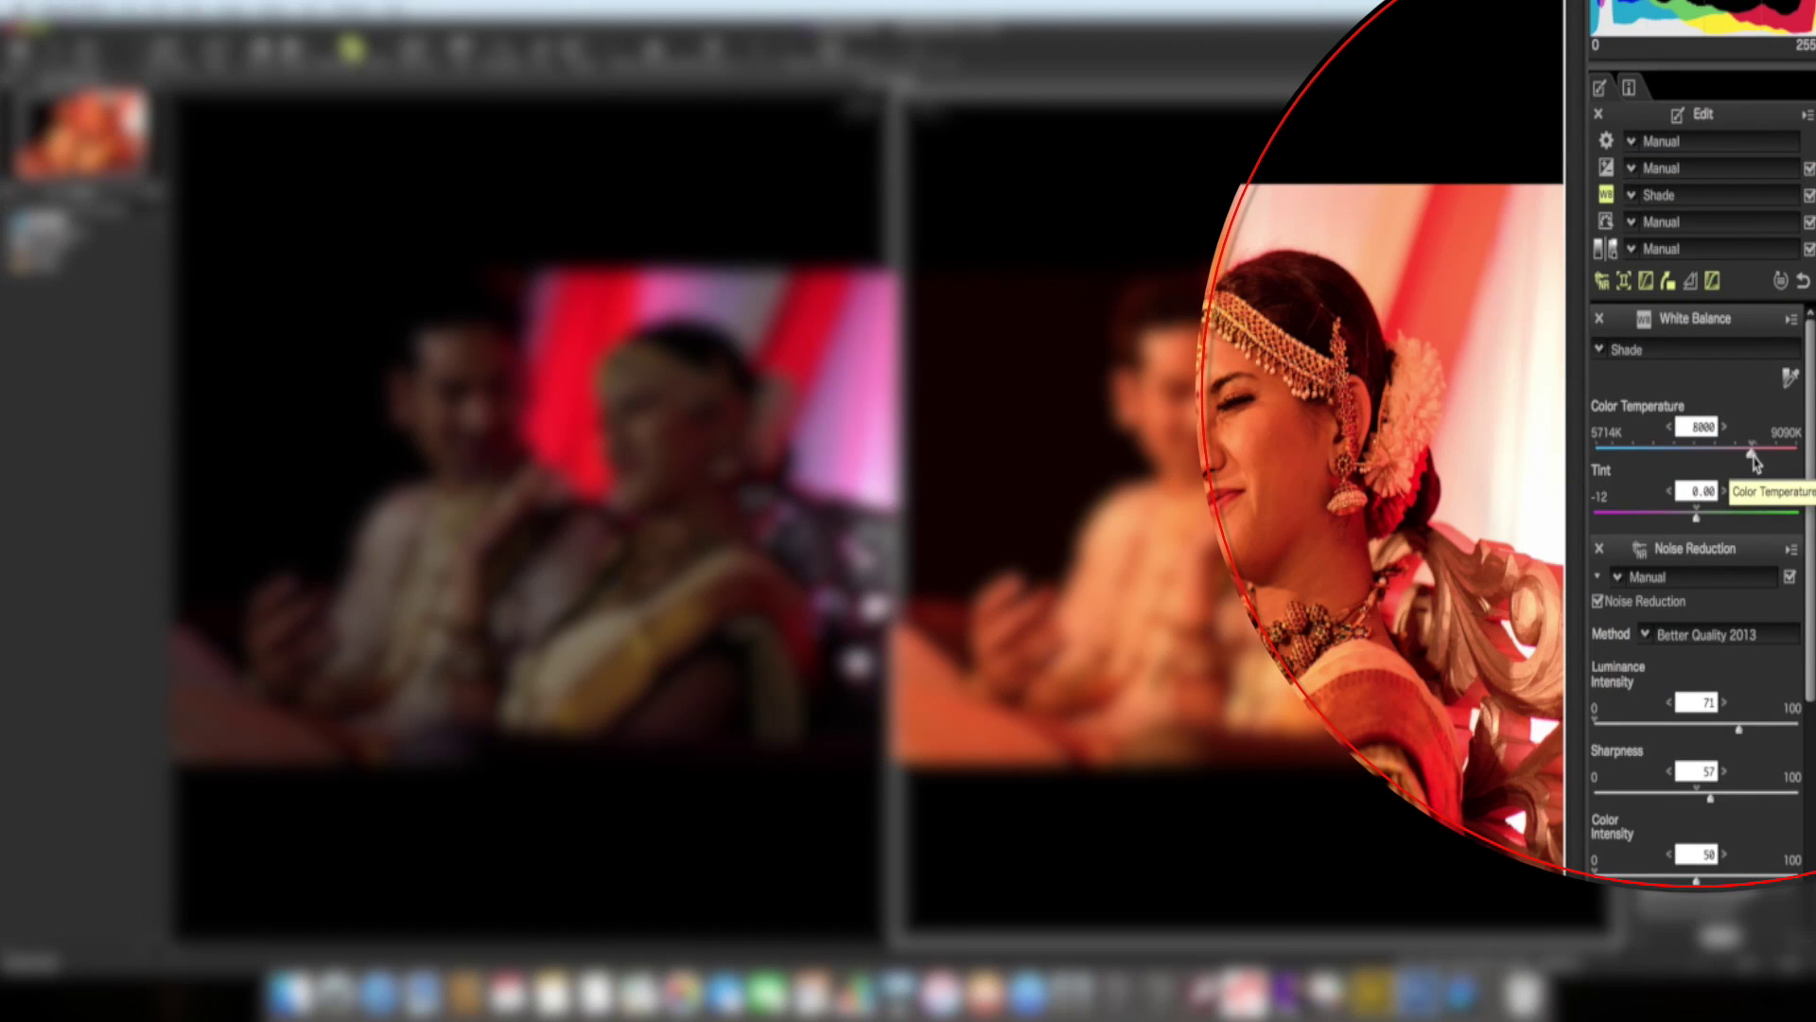
{"action": "left_click_drag", "start_coordinate": [1752, 459], "coordinate": [1696, 463]}
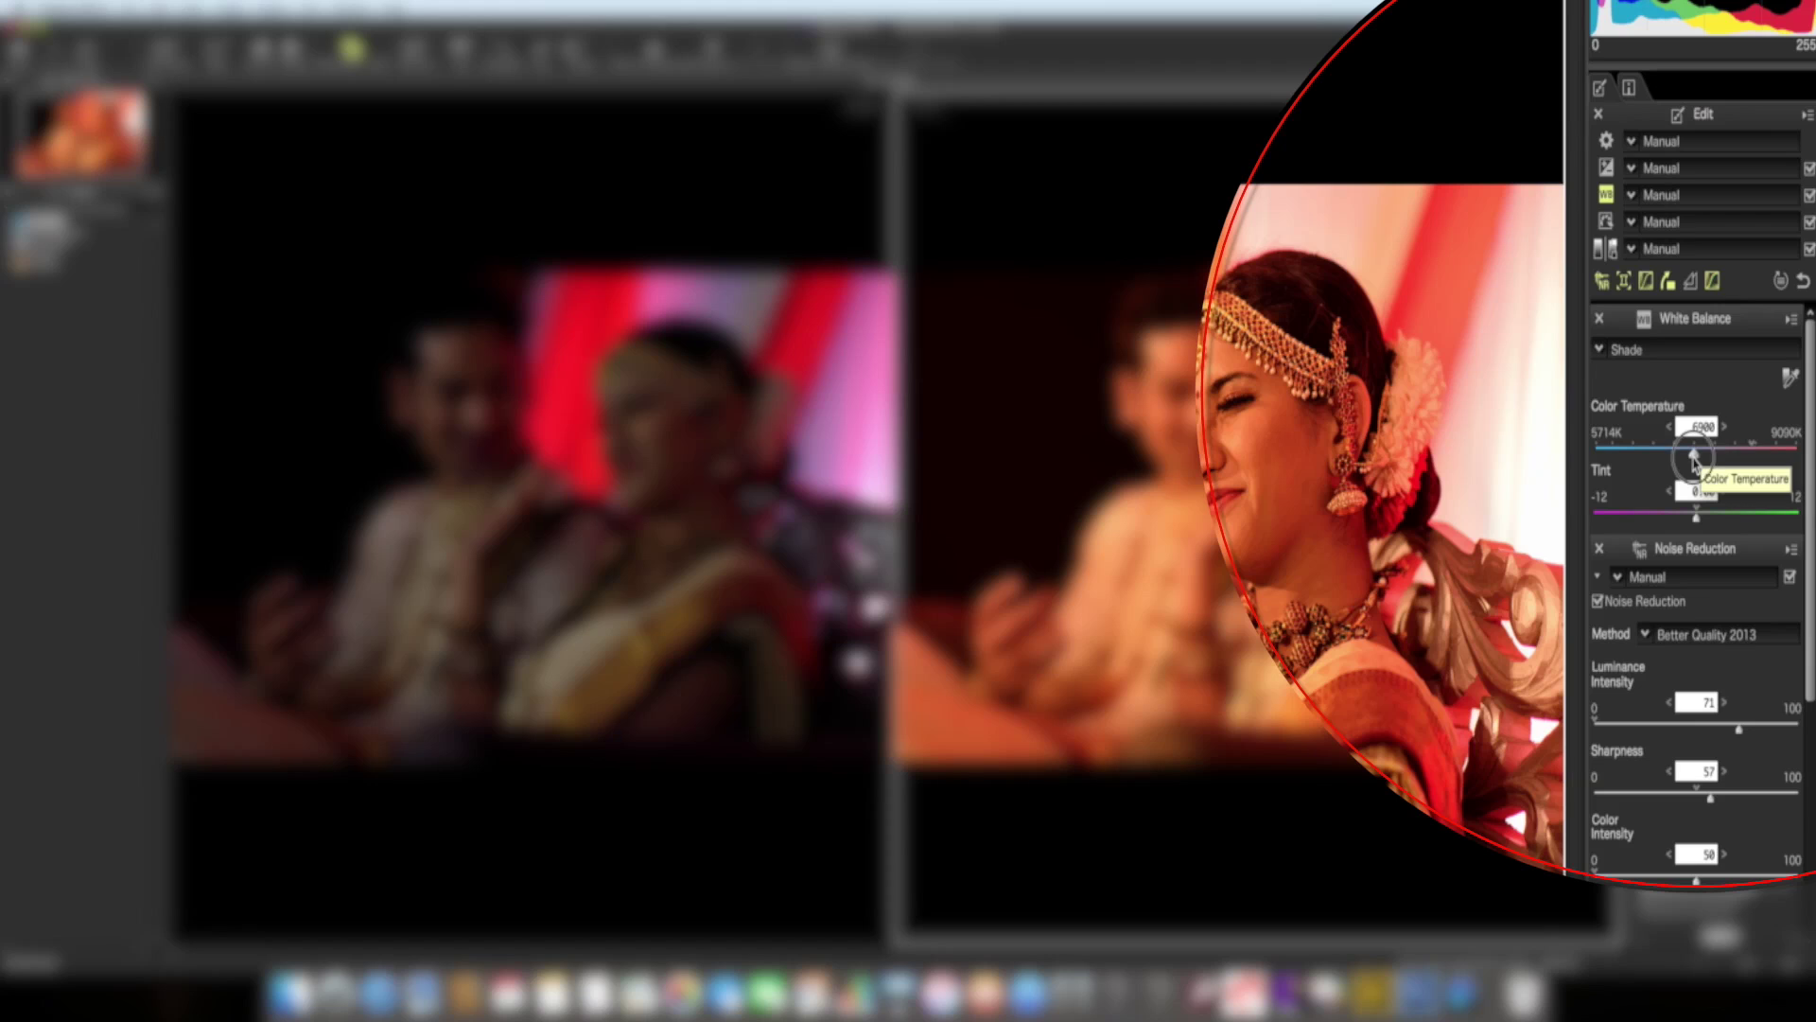
Try a lower color temperature under the Shade preset, and switch the white balance to Auto 1
{"action": "left_click", "coordinate": [1693, 456]}
{"action": "left_click_drag", "start_coordinate": [1694, 458], "coordinate": [1629, 459]}
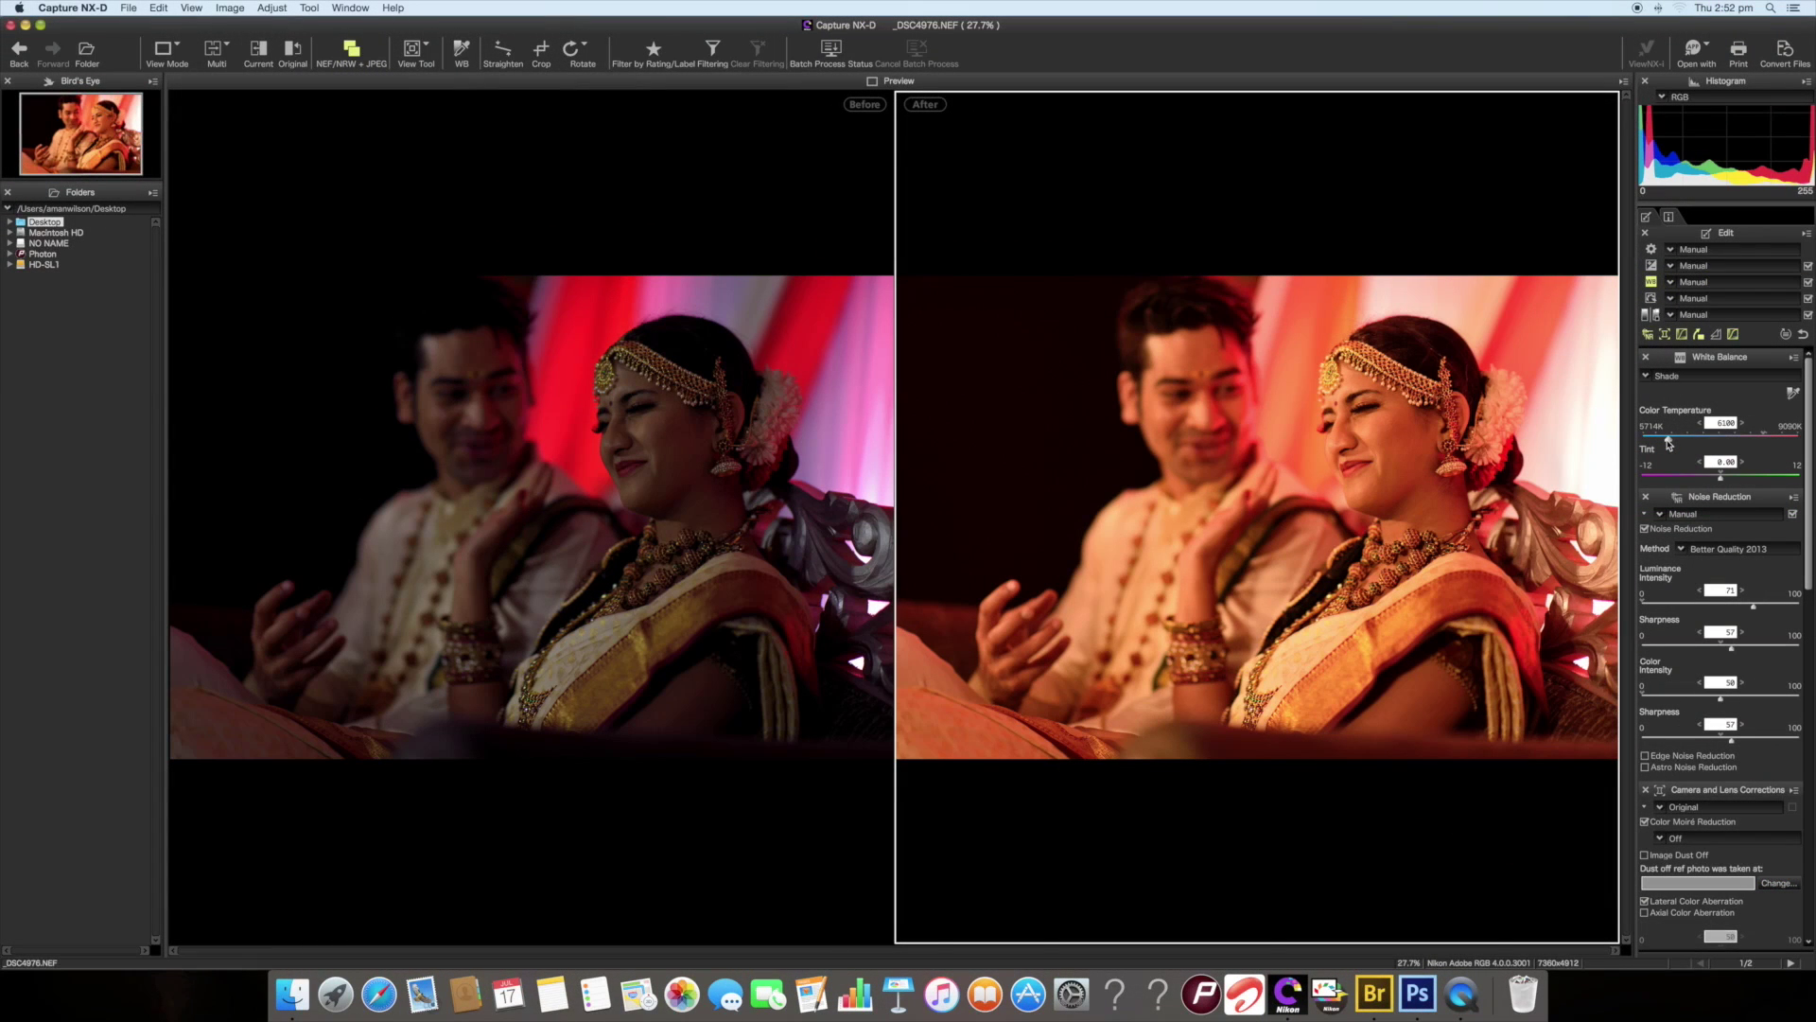
{"action": "left_click", "coordinate": [1657, 376]}
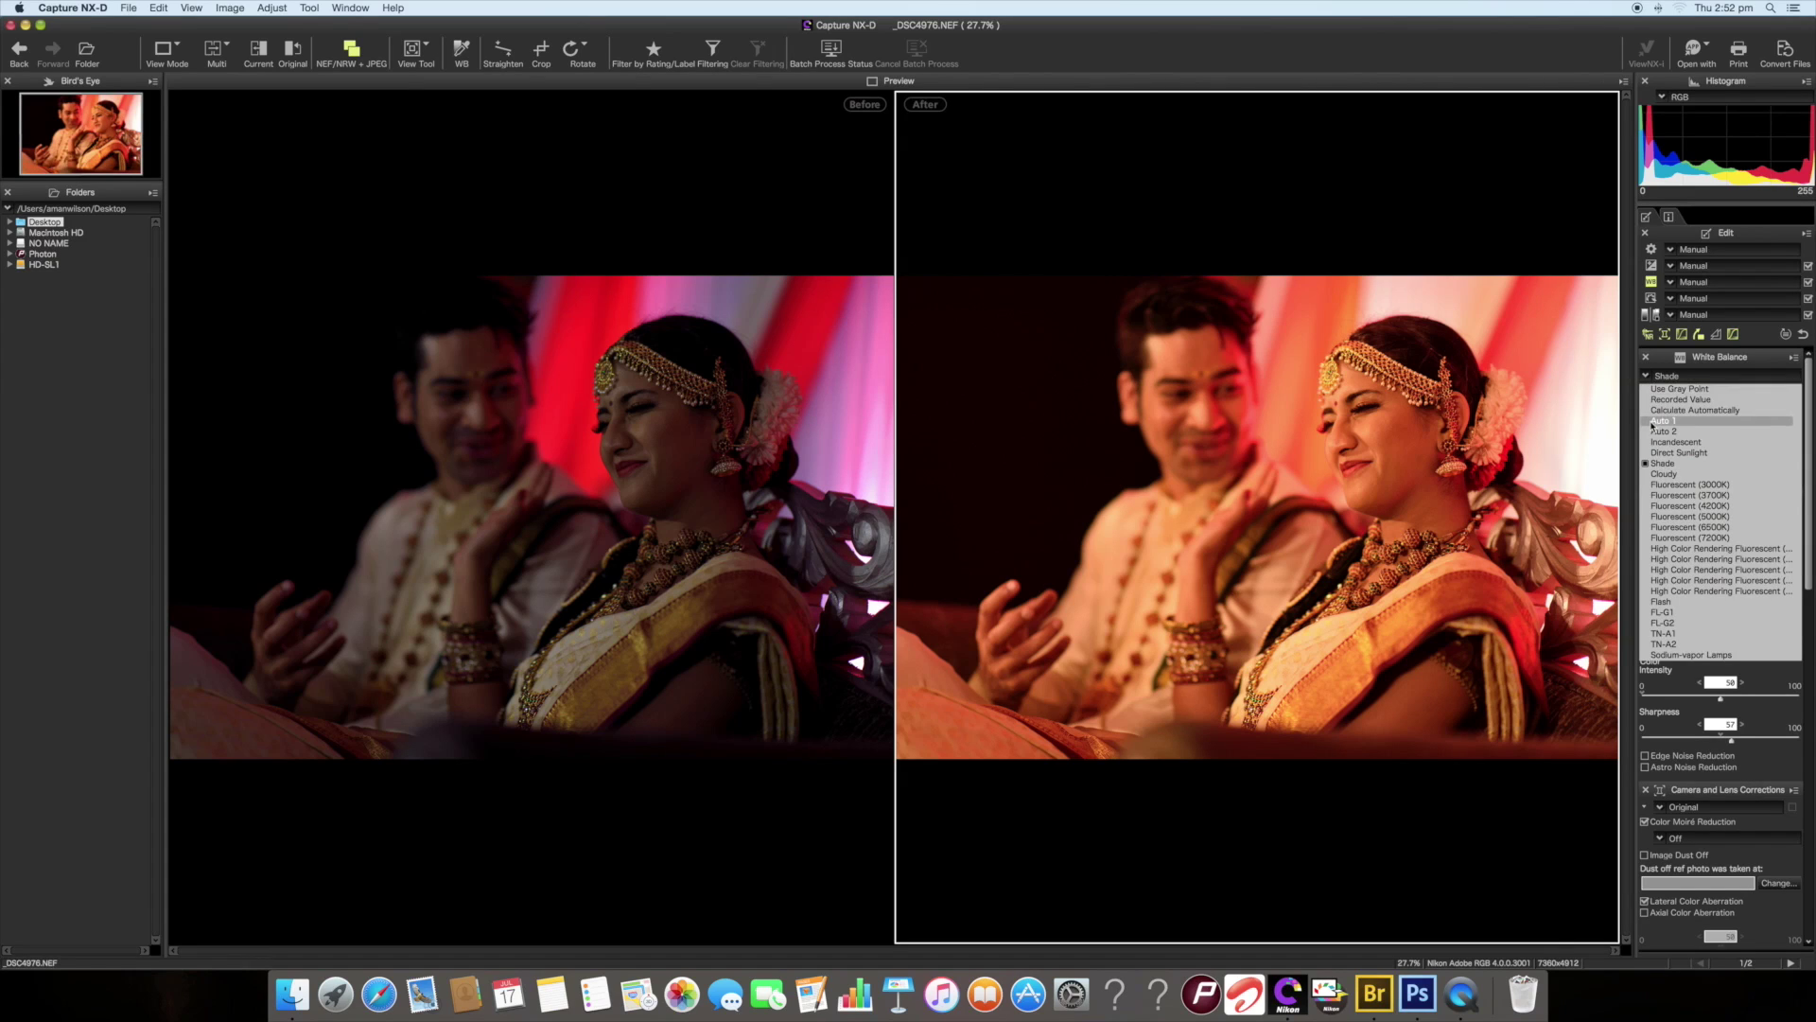
{"action": "left_click", "coordinate": [1655, 423]}
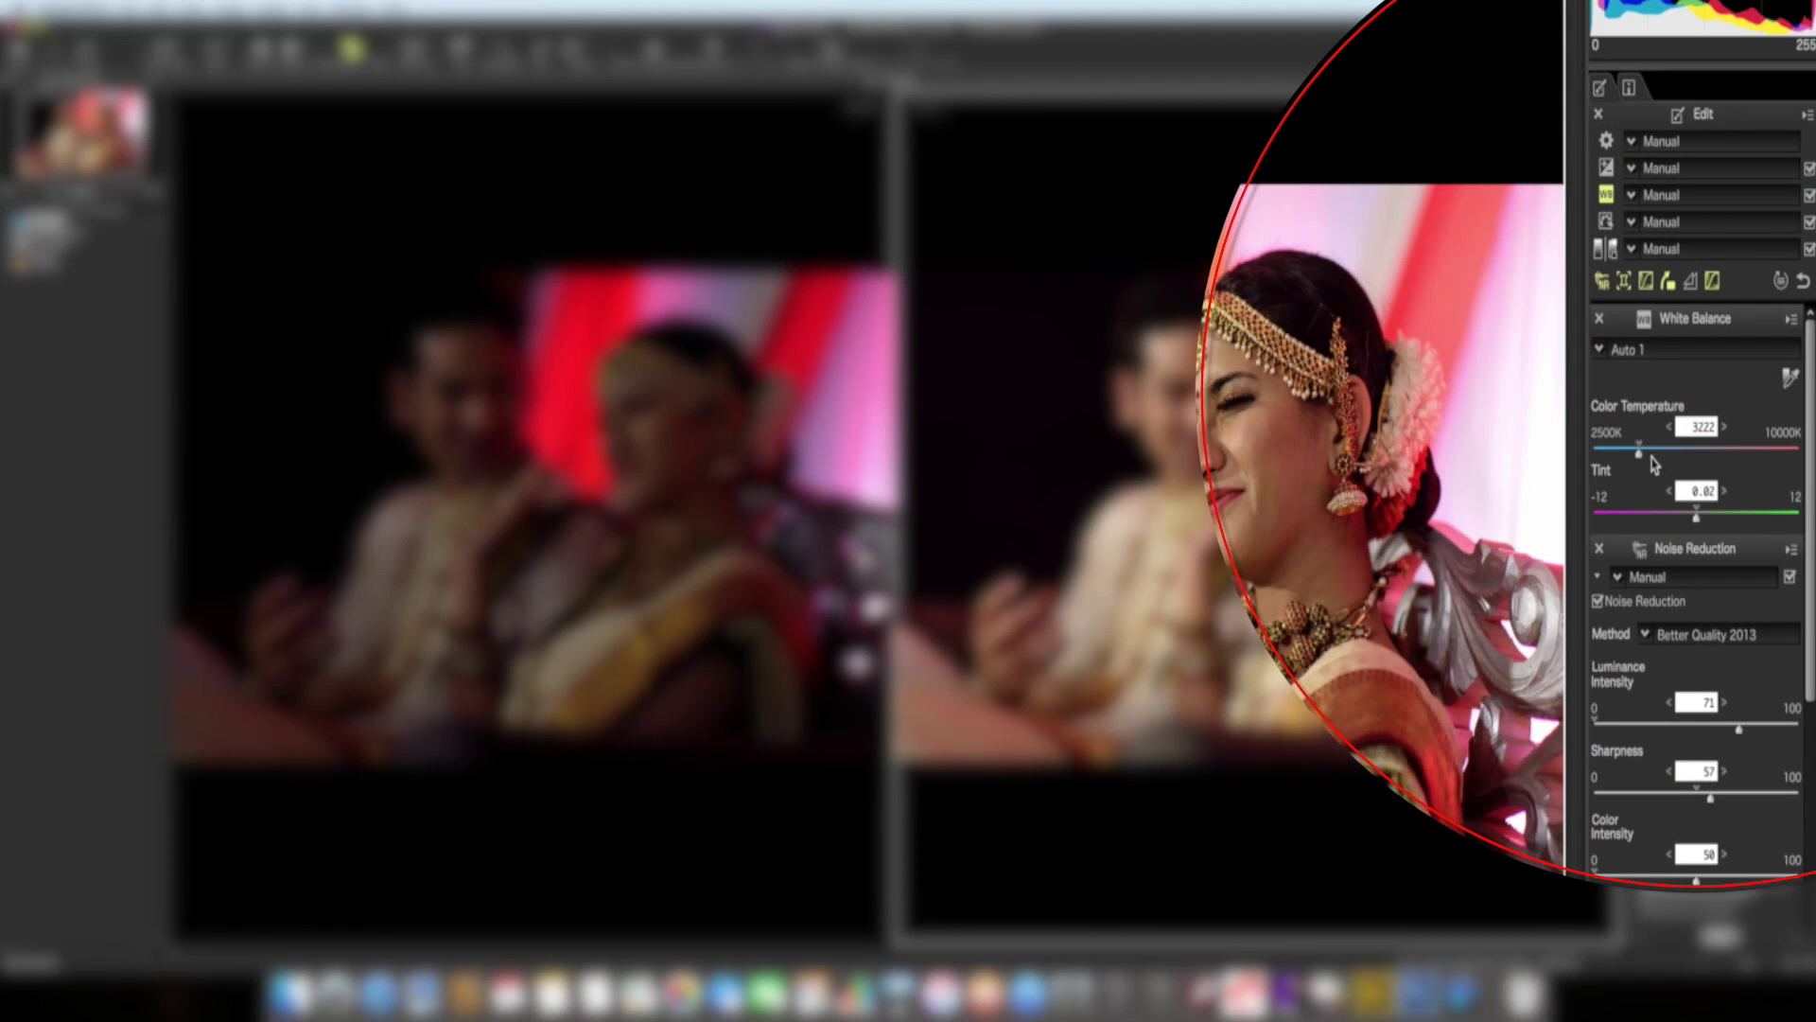
Try stronger Auto 1 color temperature and tint shifts, settling on 3475 K and a tint slightly toward magenta
{"action": "left_click_drag", "start_coordinate": [1642, 451], "coordinate": [1744, 462]}
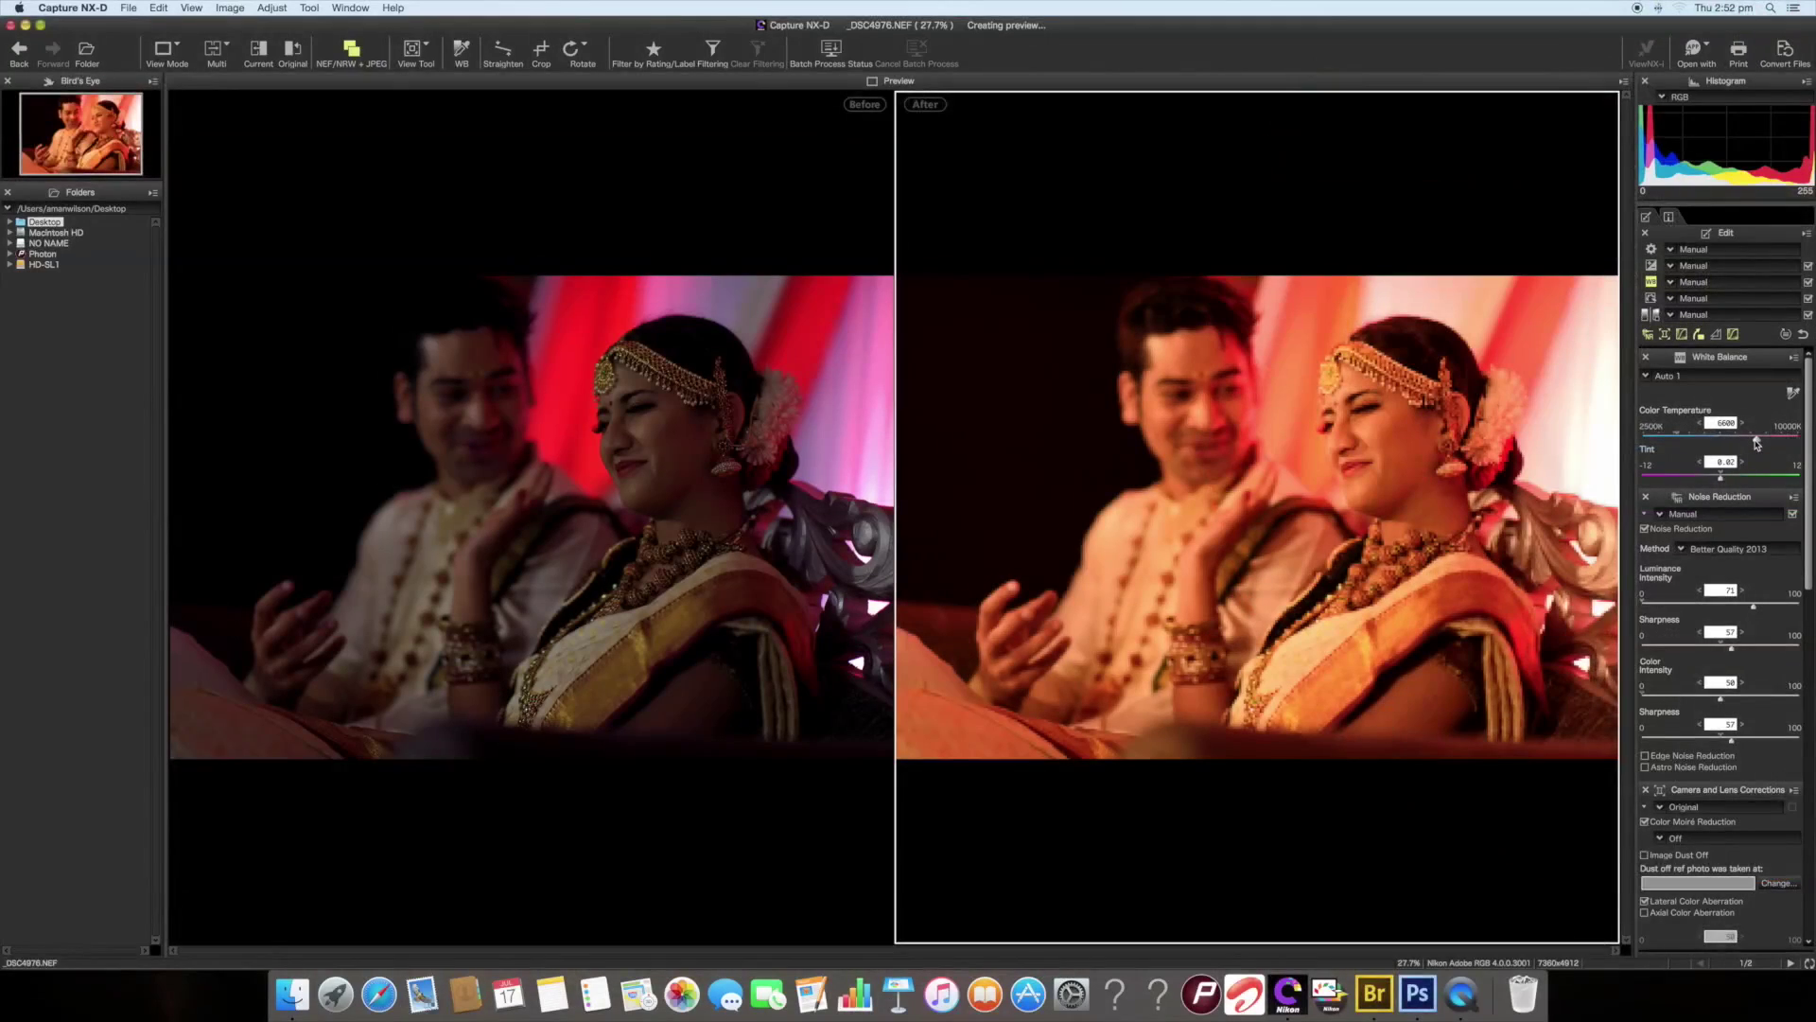
{"action": "left_click_drag", "start_coordinate": [1757, 442], "coordinate": [1655, 459]}
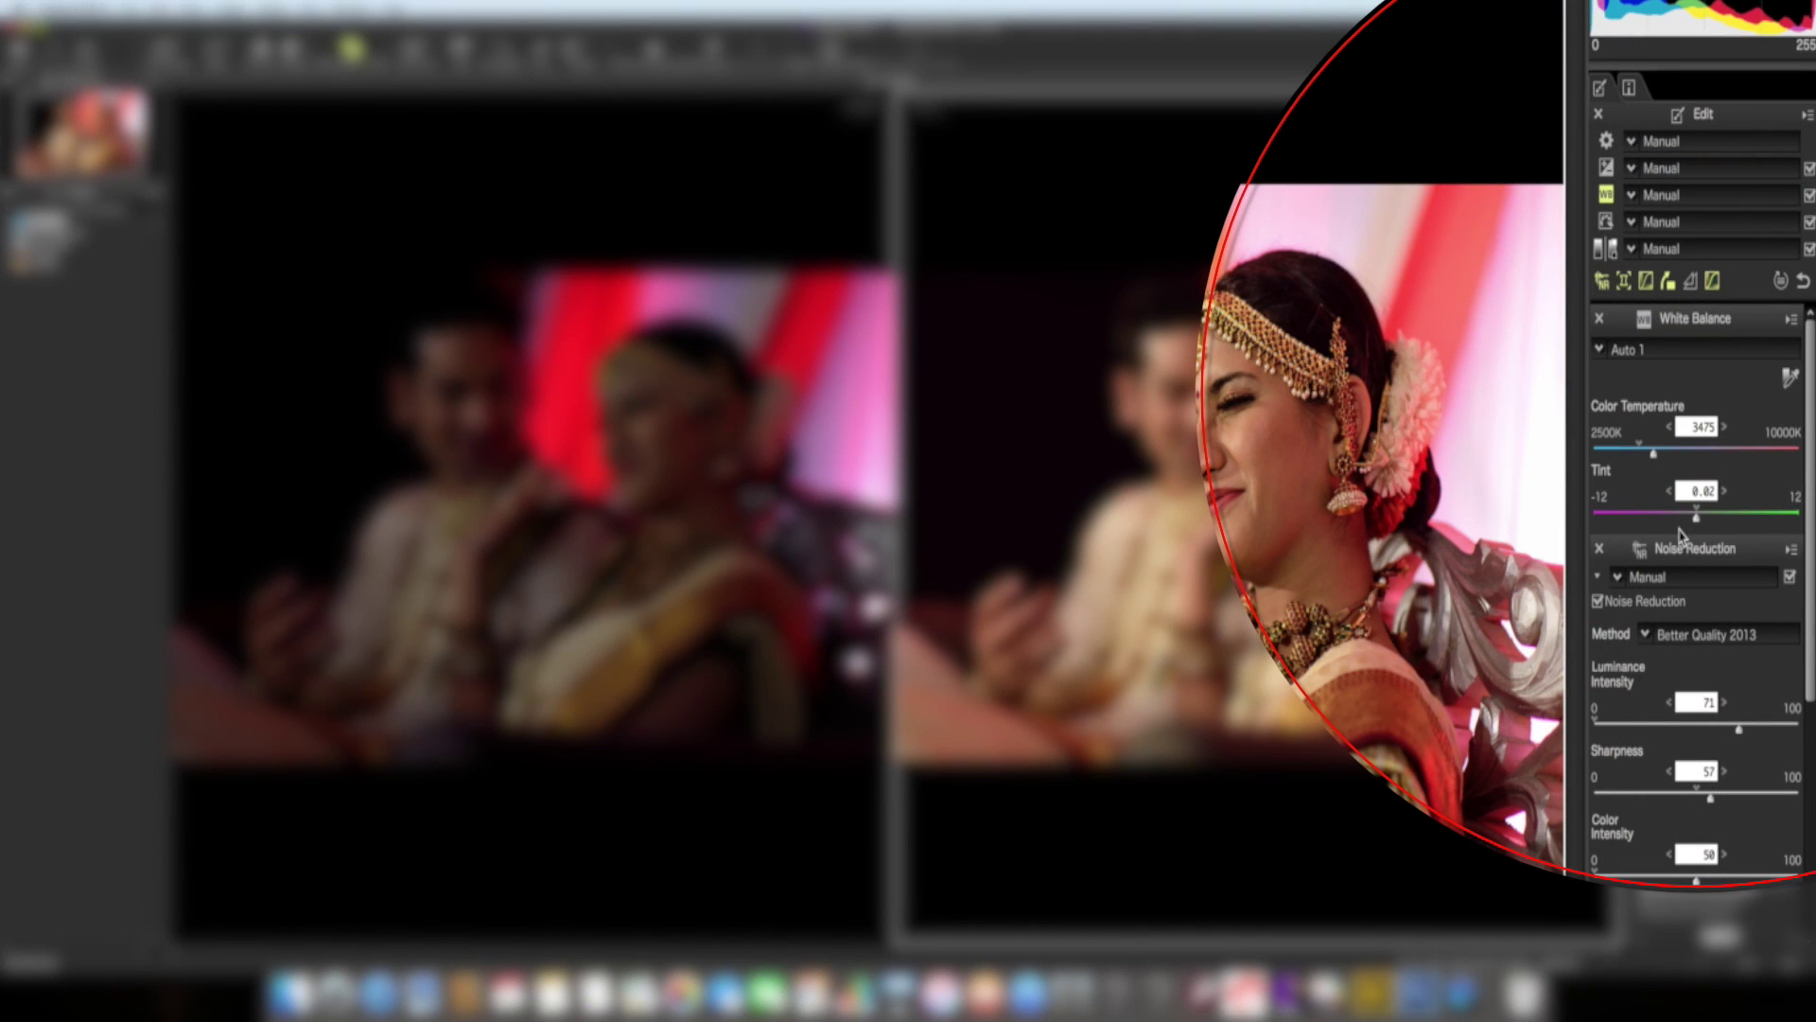
{"action": "left_click", "coordinate": [1698, 519]}
{"action": "left_click_drag", "start_coordinate": [1698, 519], "coordinate": [1655, 523]}
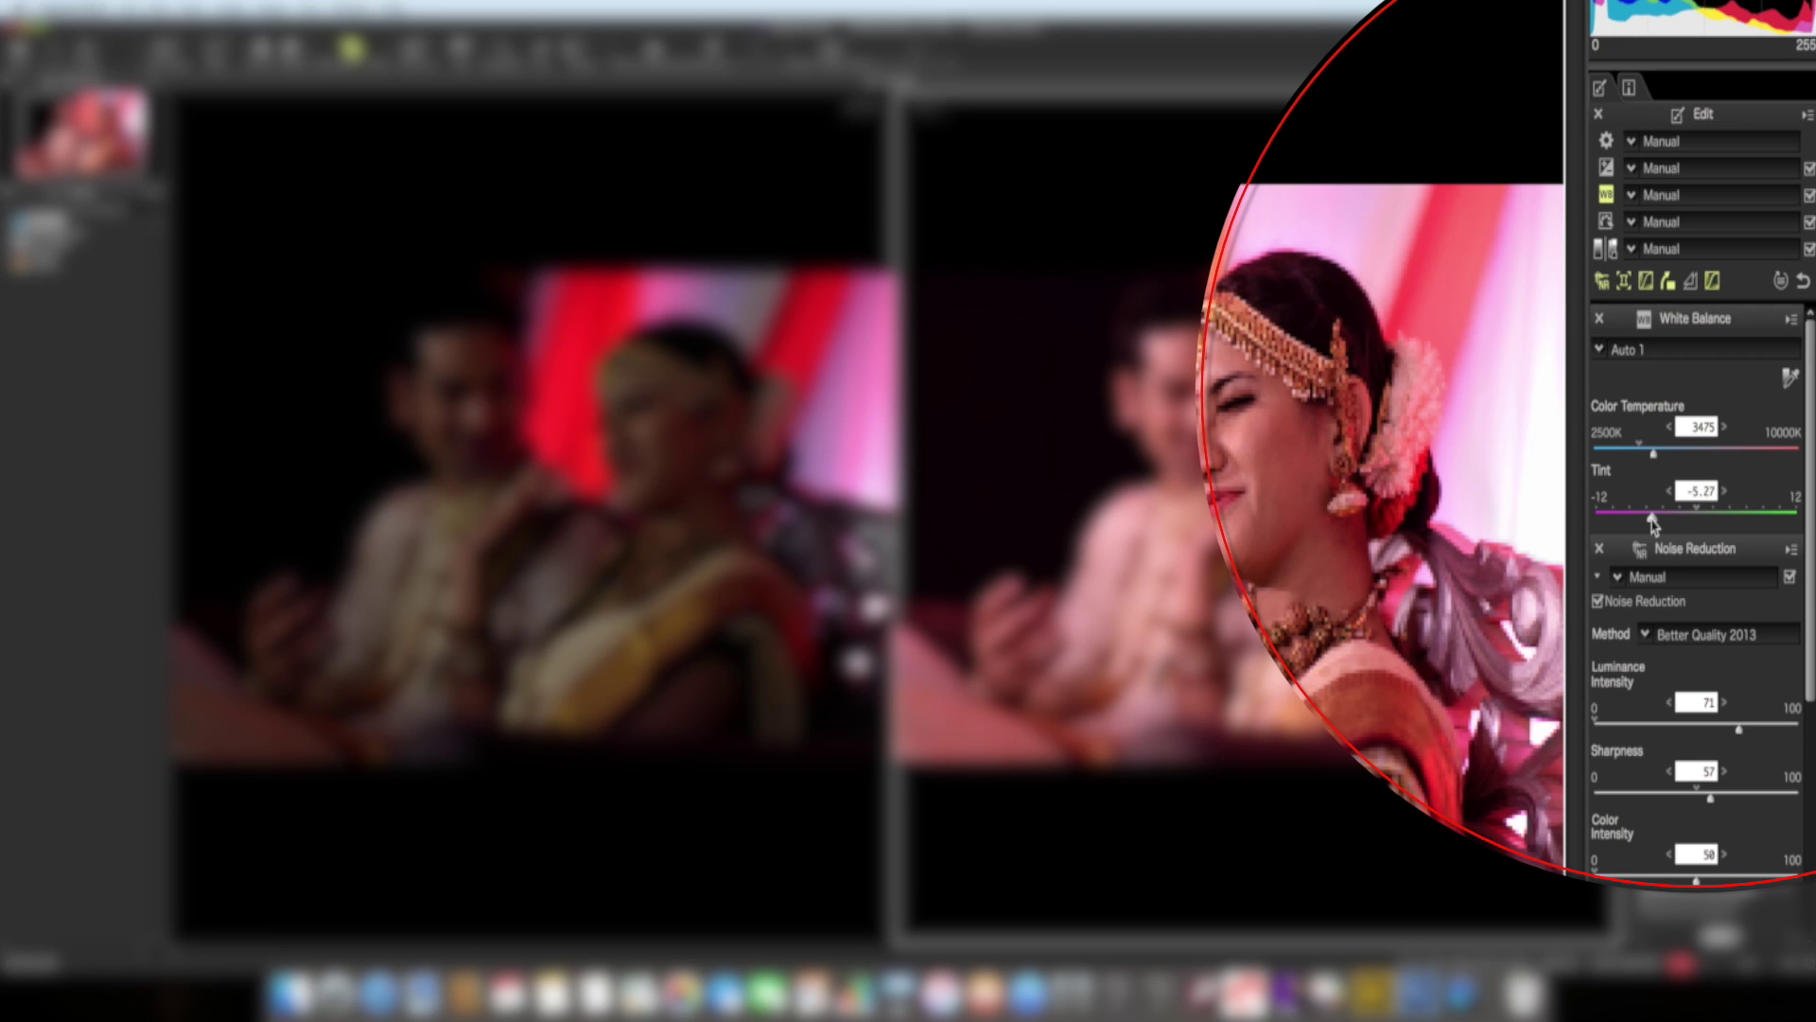
{"action": "left_click_drag", "start_coordinate": [1654, 522], "coordinate": [1716, 481]}
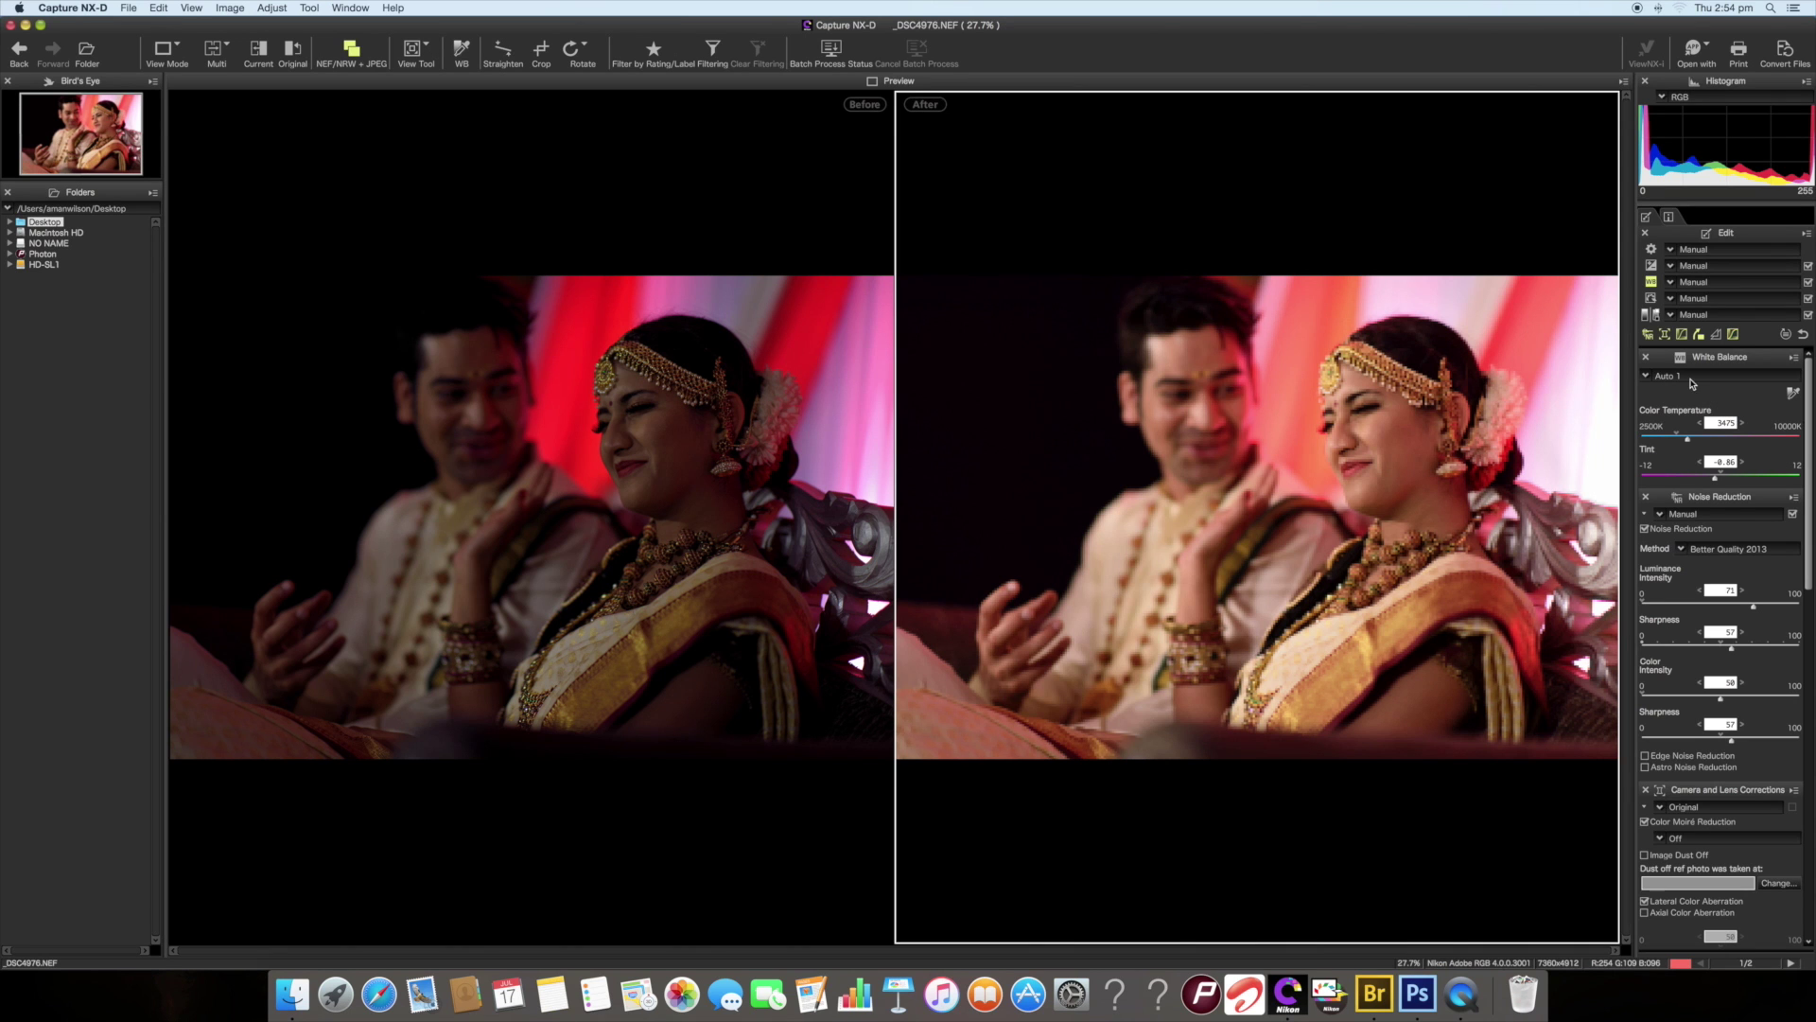
Open the Picture Control adjustment, try its Vivid and Monochrome presets, and set it to Standard
{"action": "left_click", "coordinate": [1652, 298]}
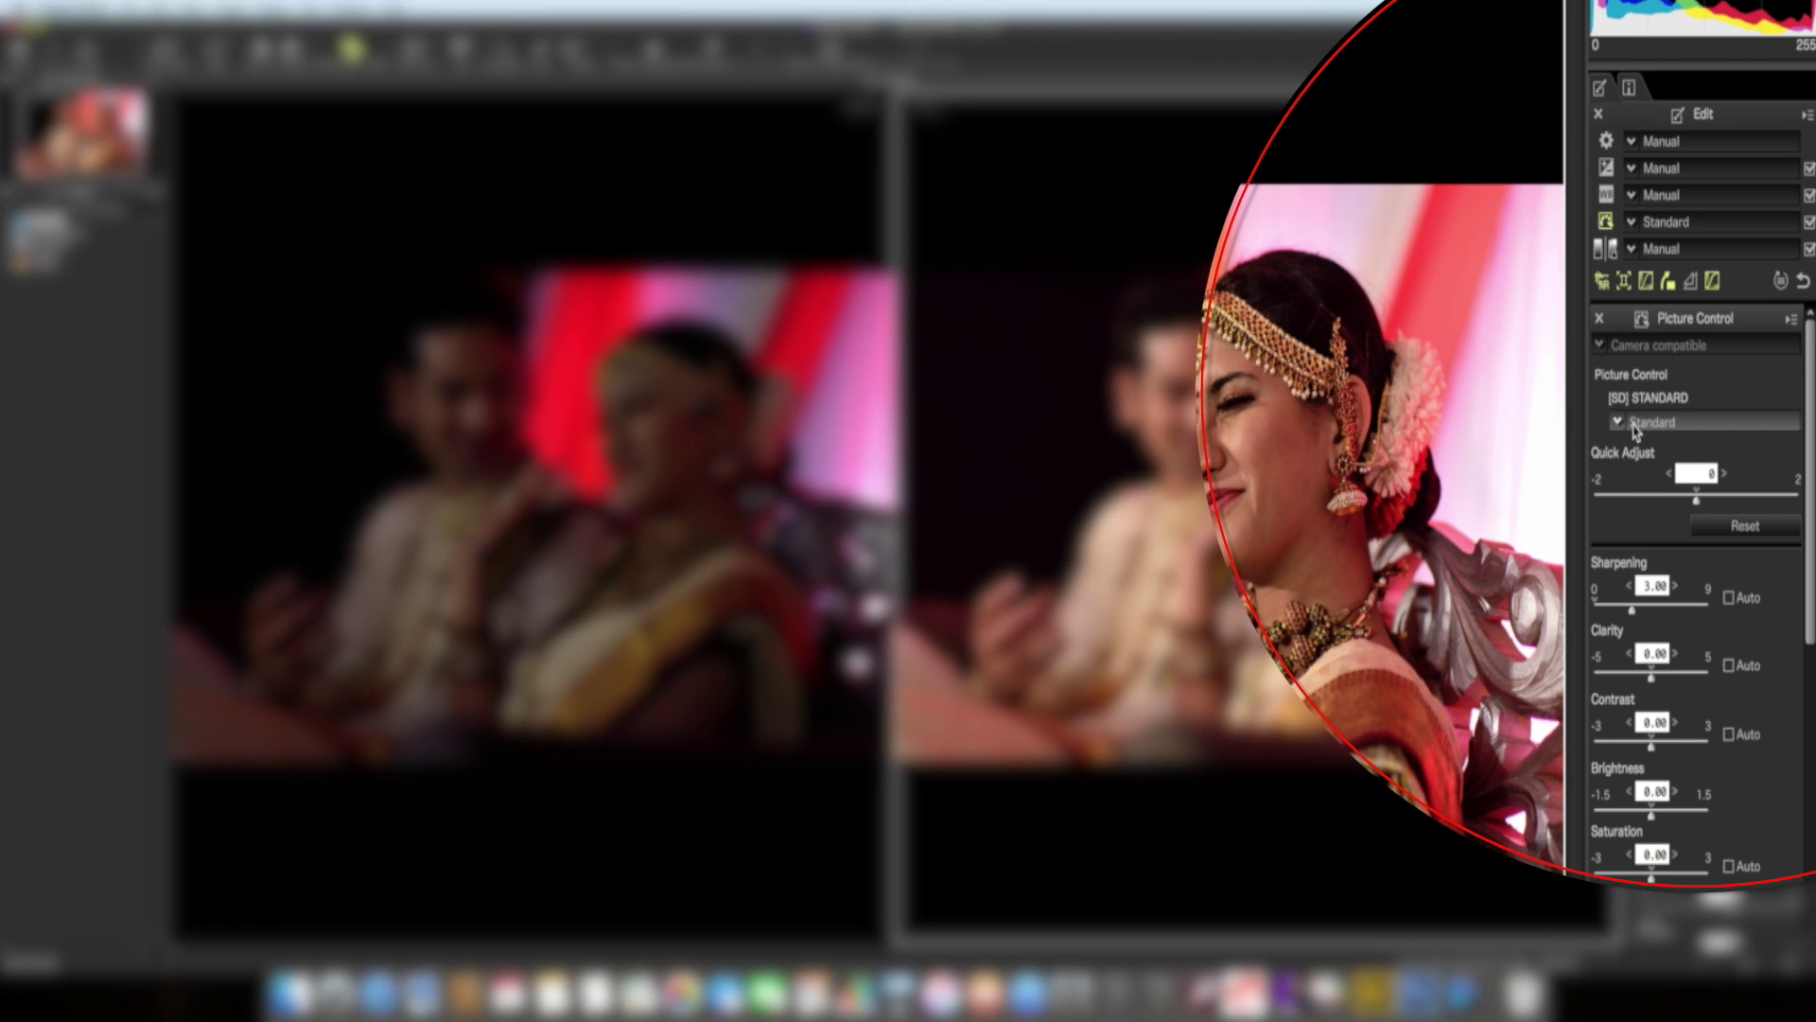
{"action": "left_click", "coordinate": [1619, 422]}
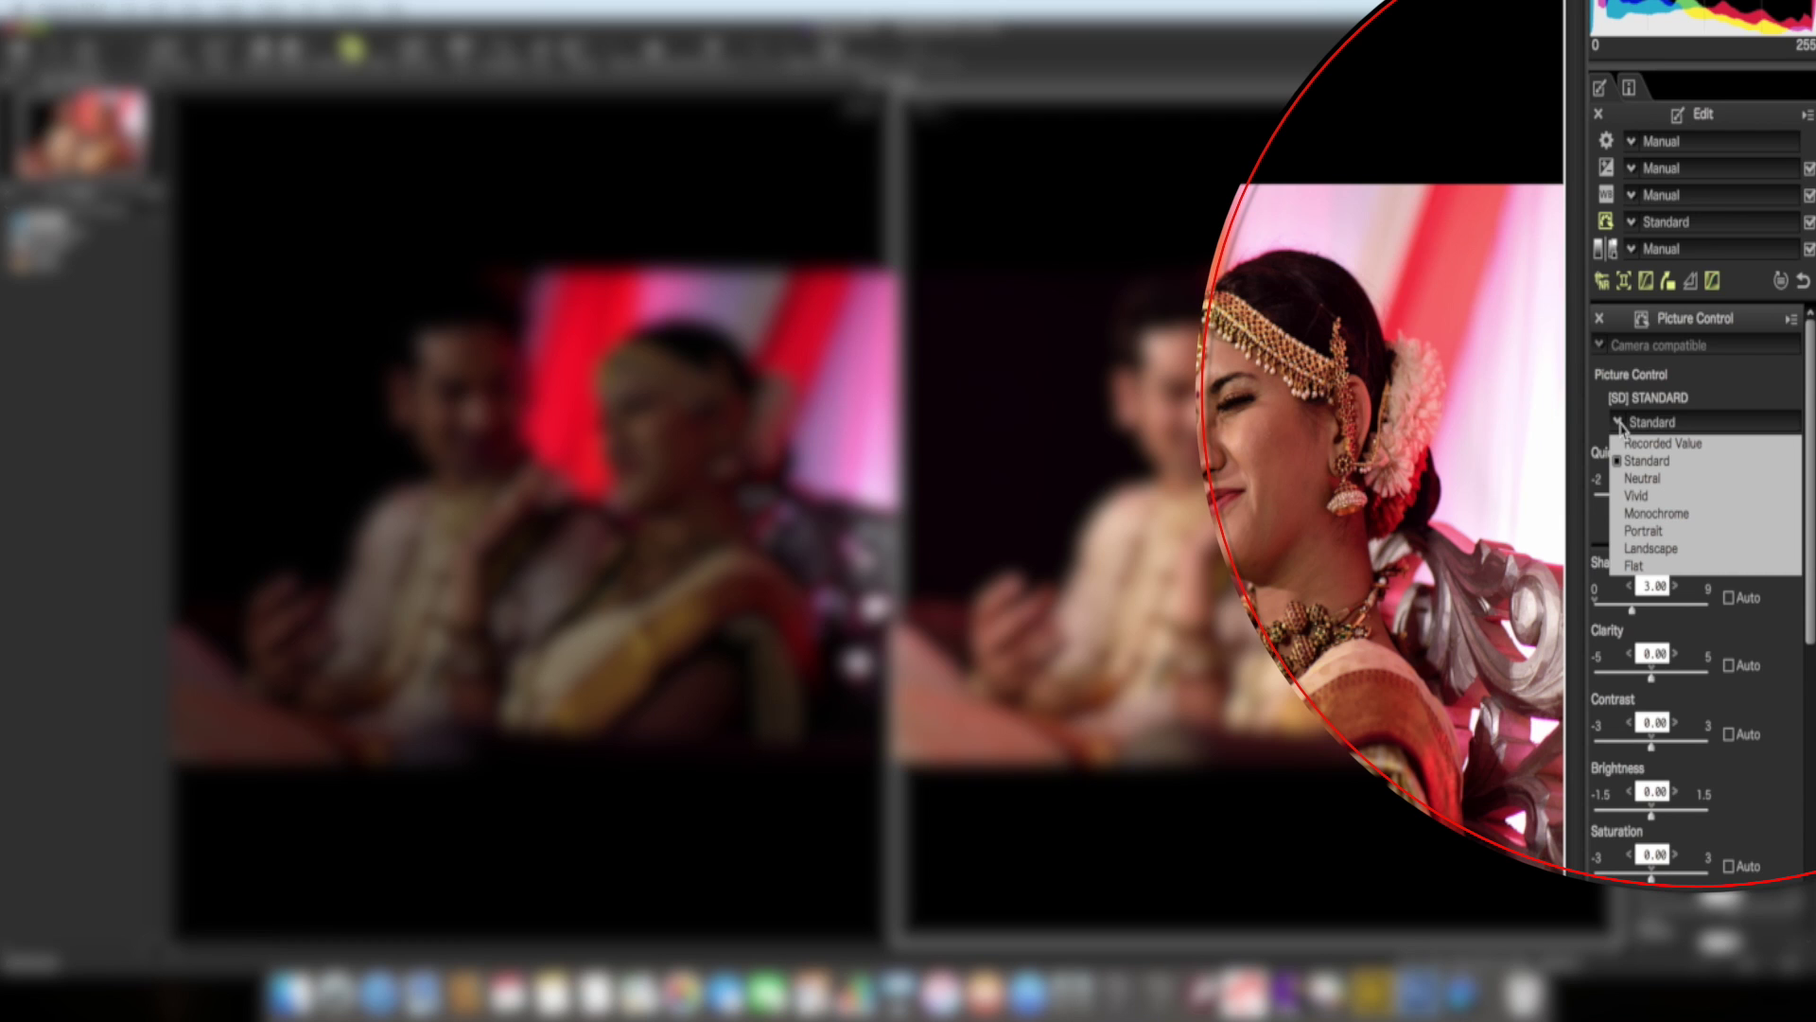
{"action": "left_click", "coordinate": [1607, 223]}
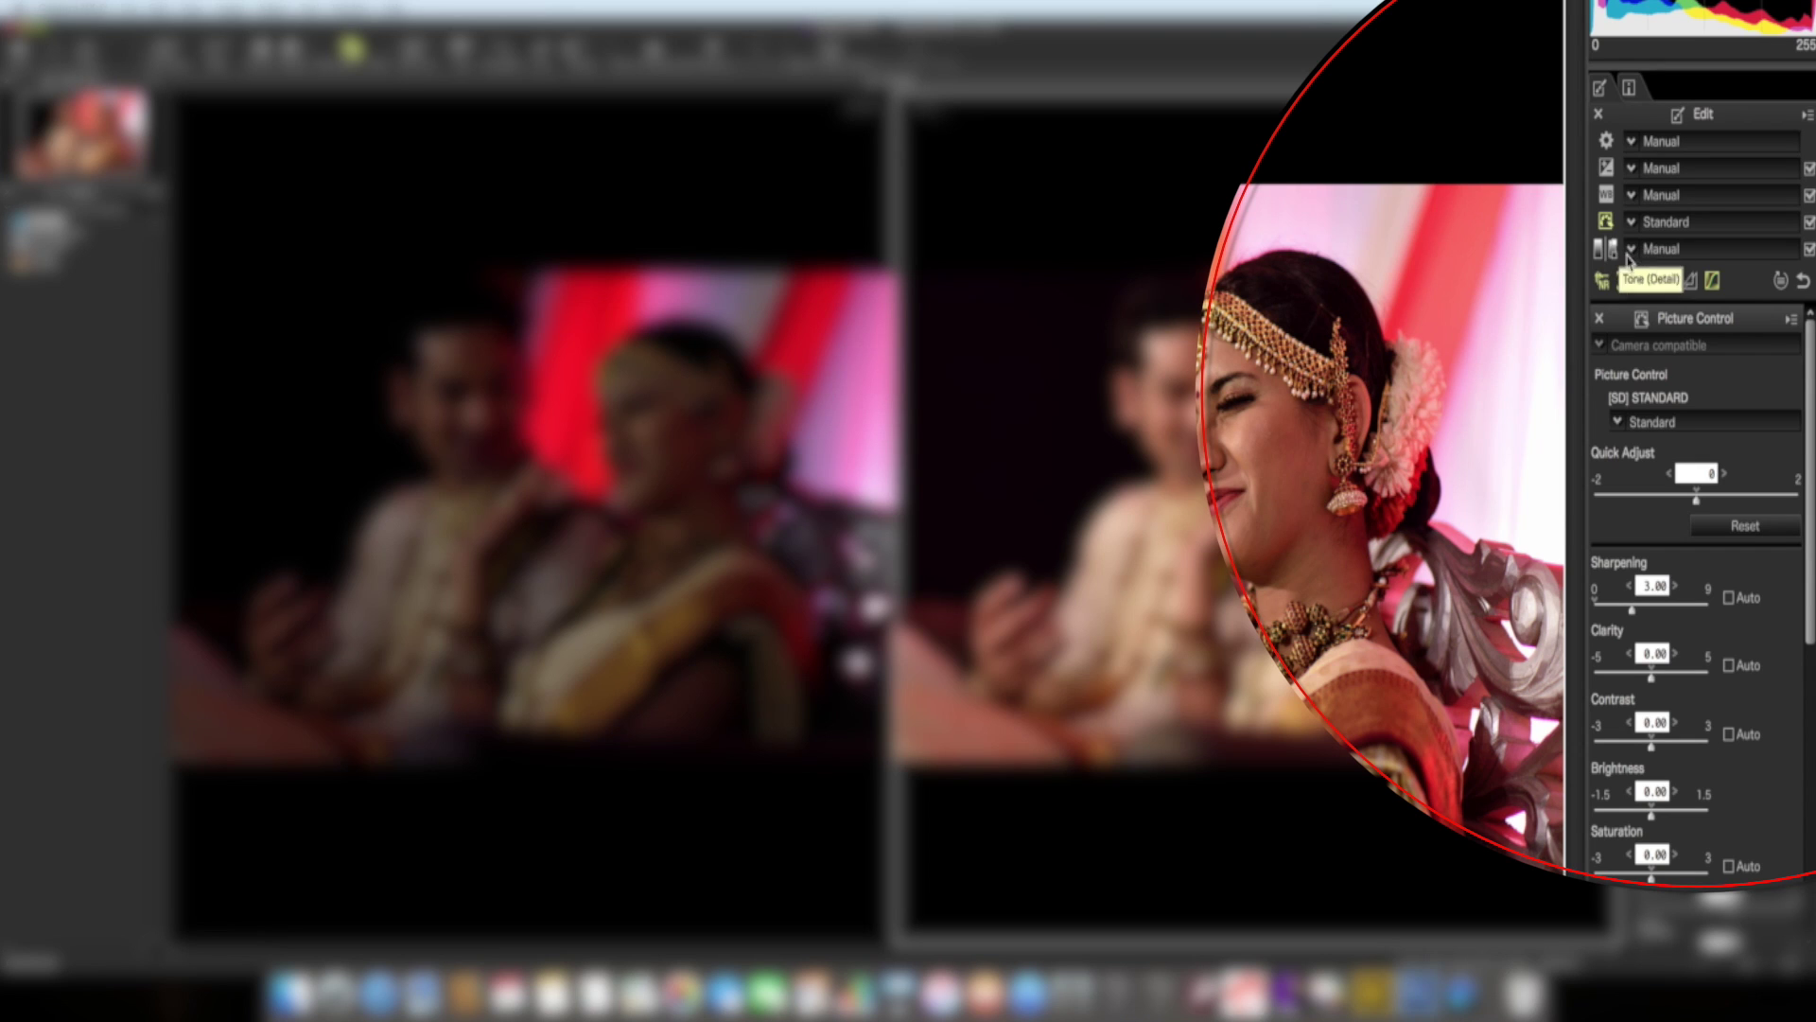
{"action": "left_click", "coordinate": [1620, 422]}
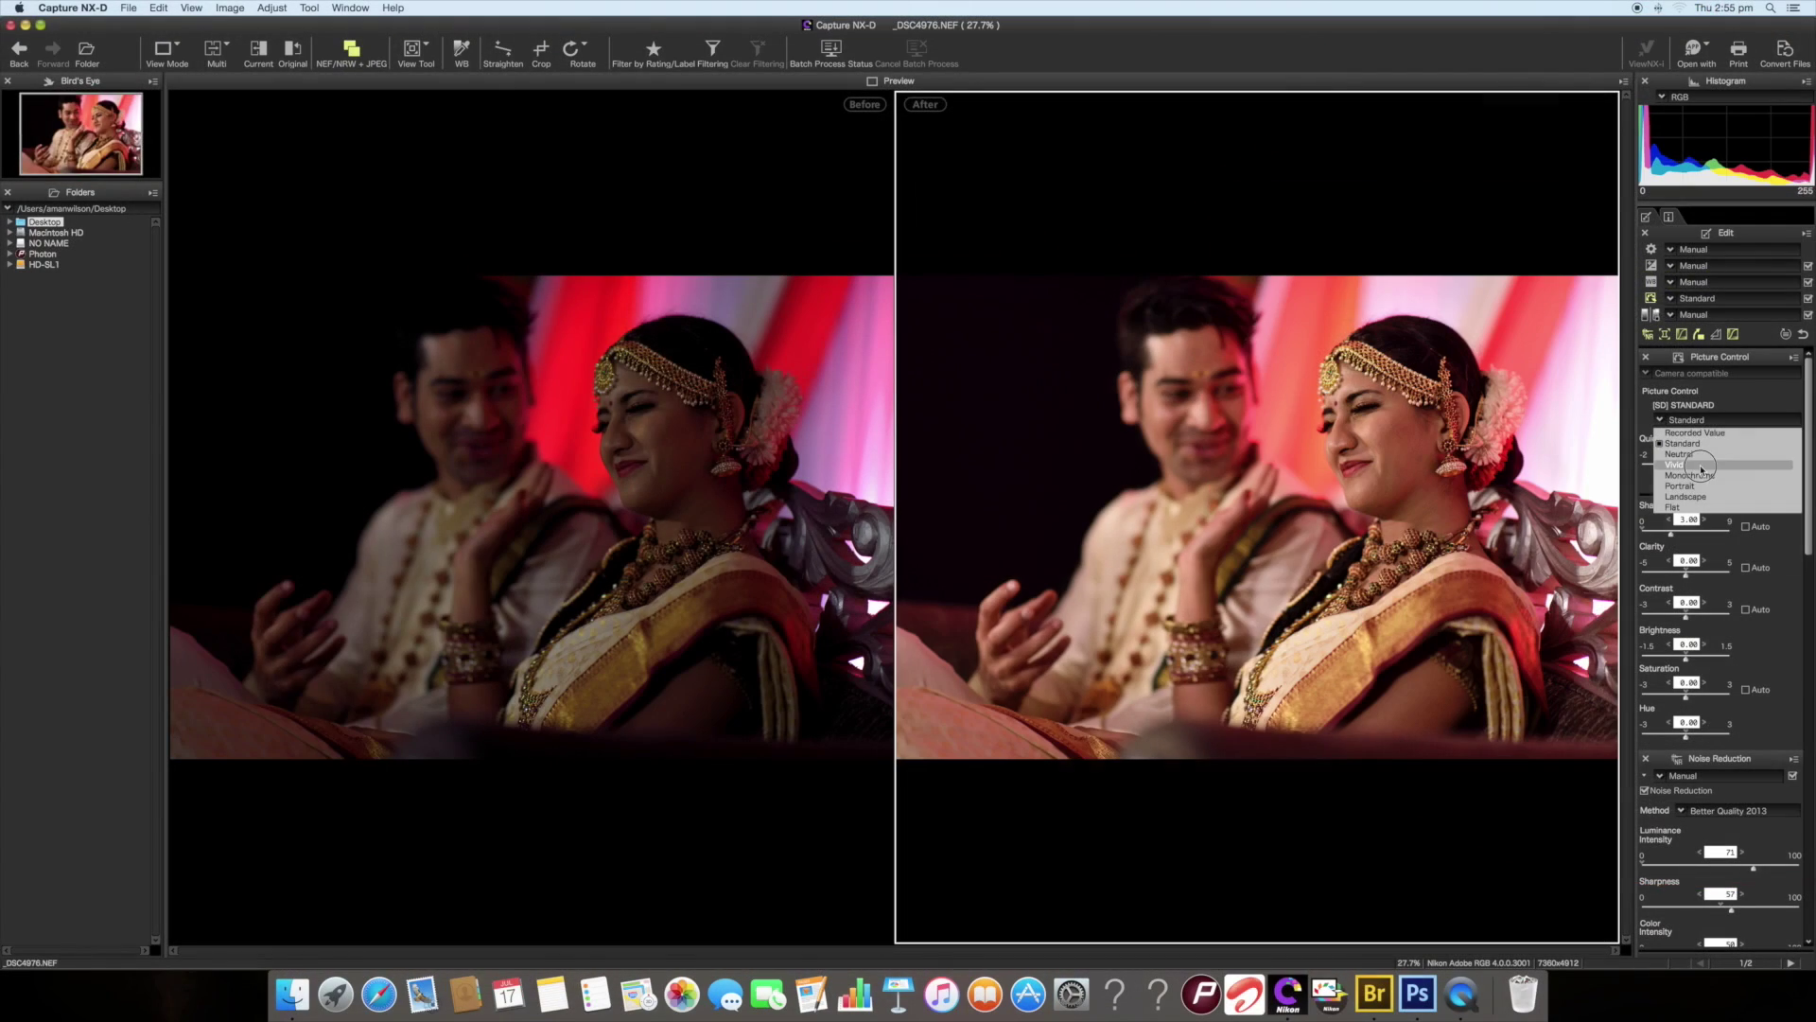
{"action": "left_click", "coordinate": [1670, 498]}
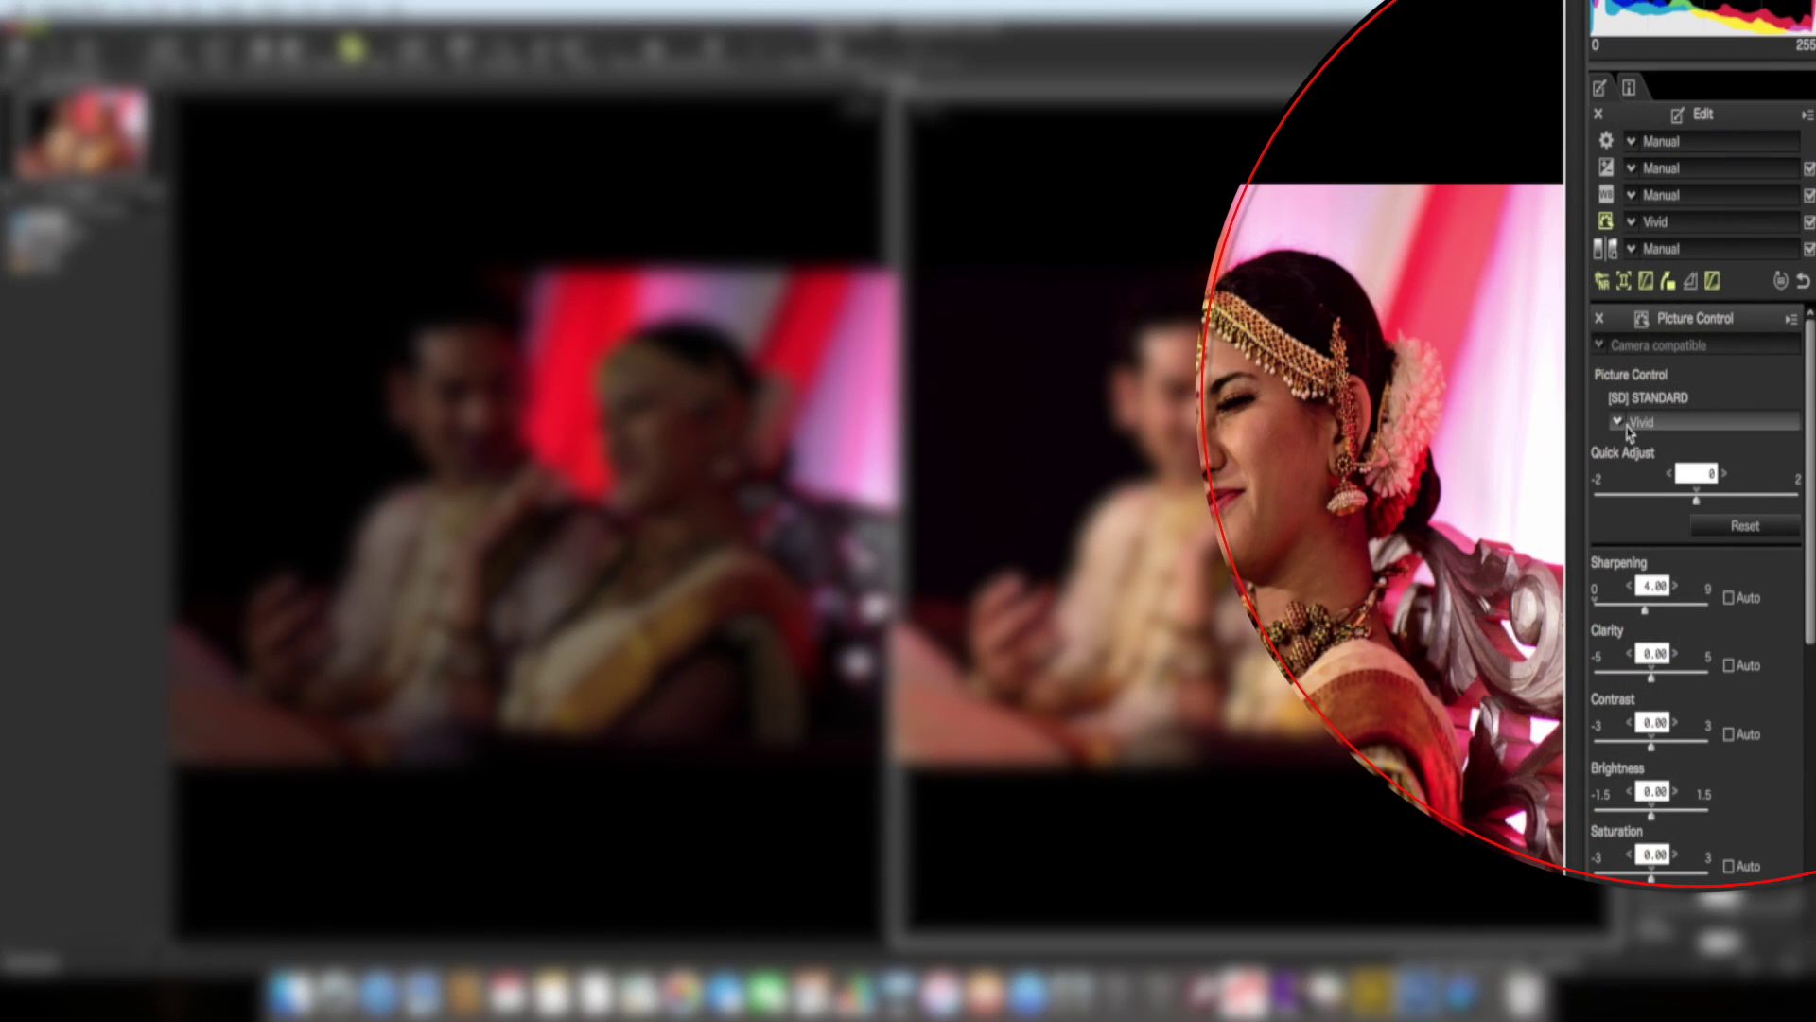
{"action": "left_click", "coordinate": [1662, 419]}
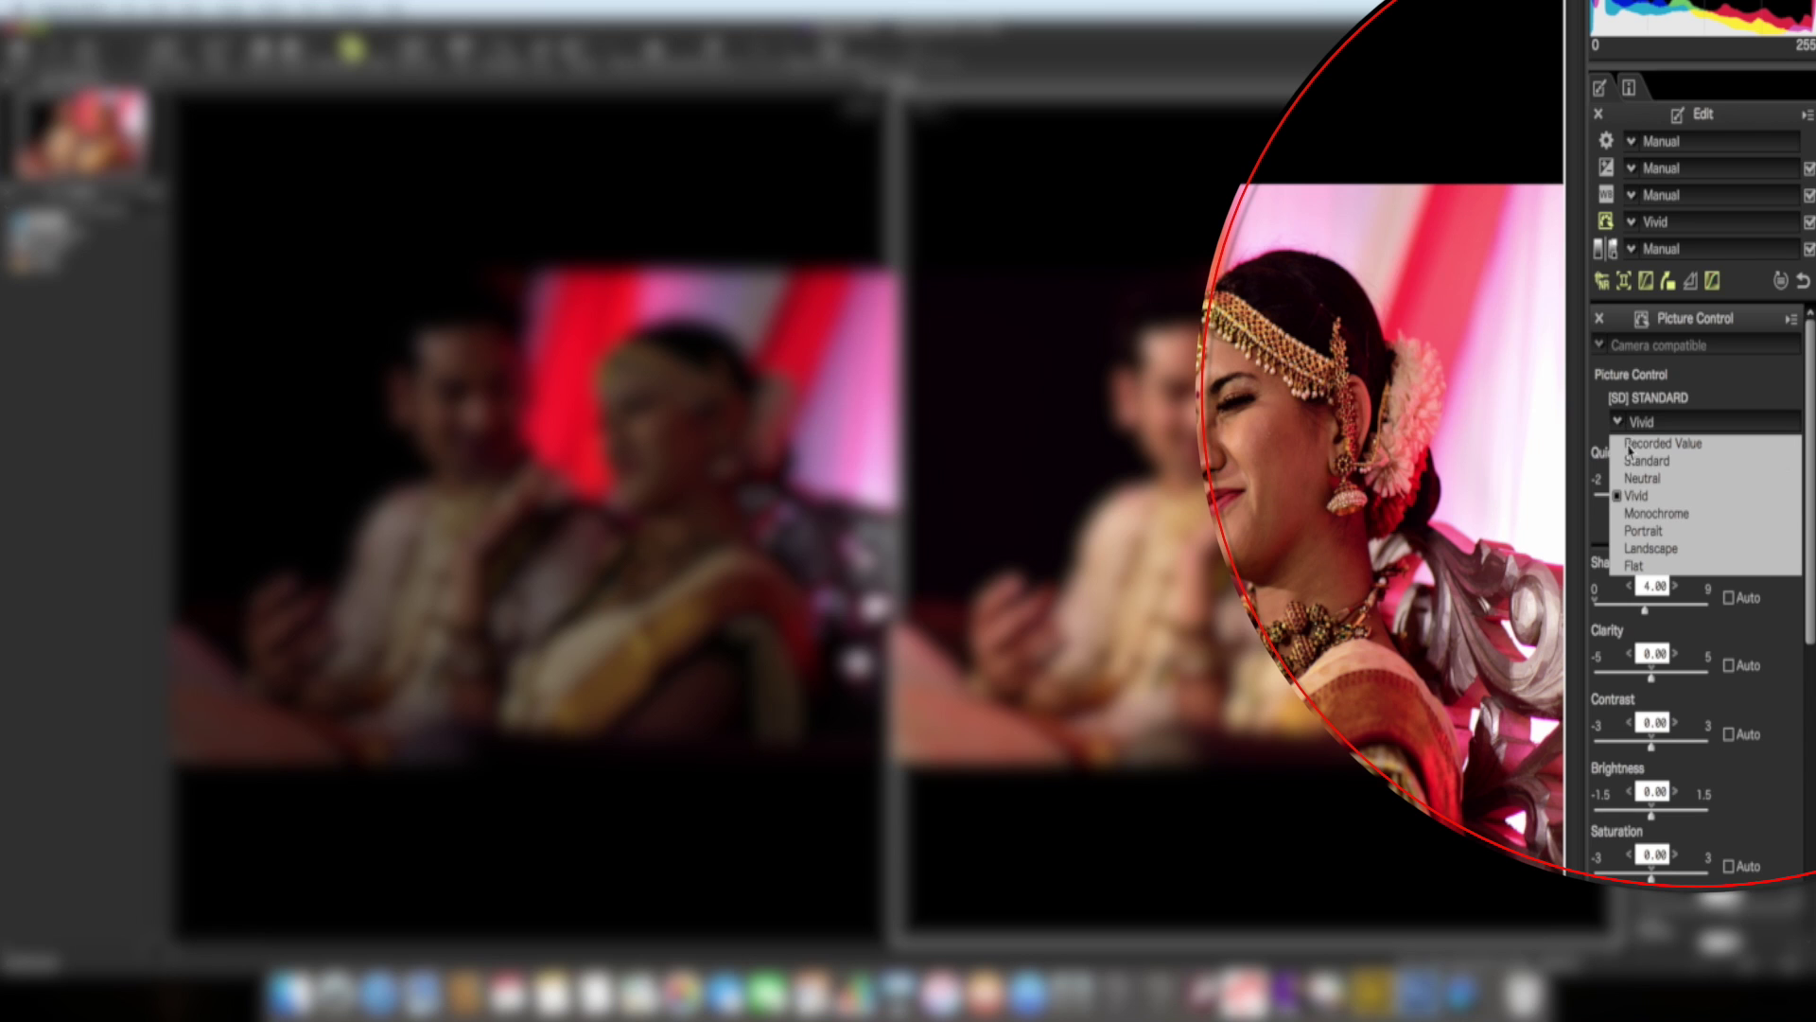
{"action": "left_click", "coordinate": [1657, 513]}
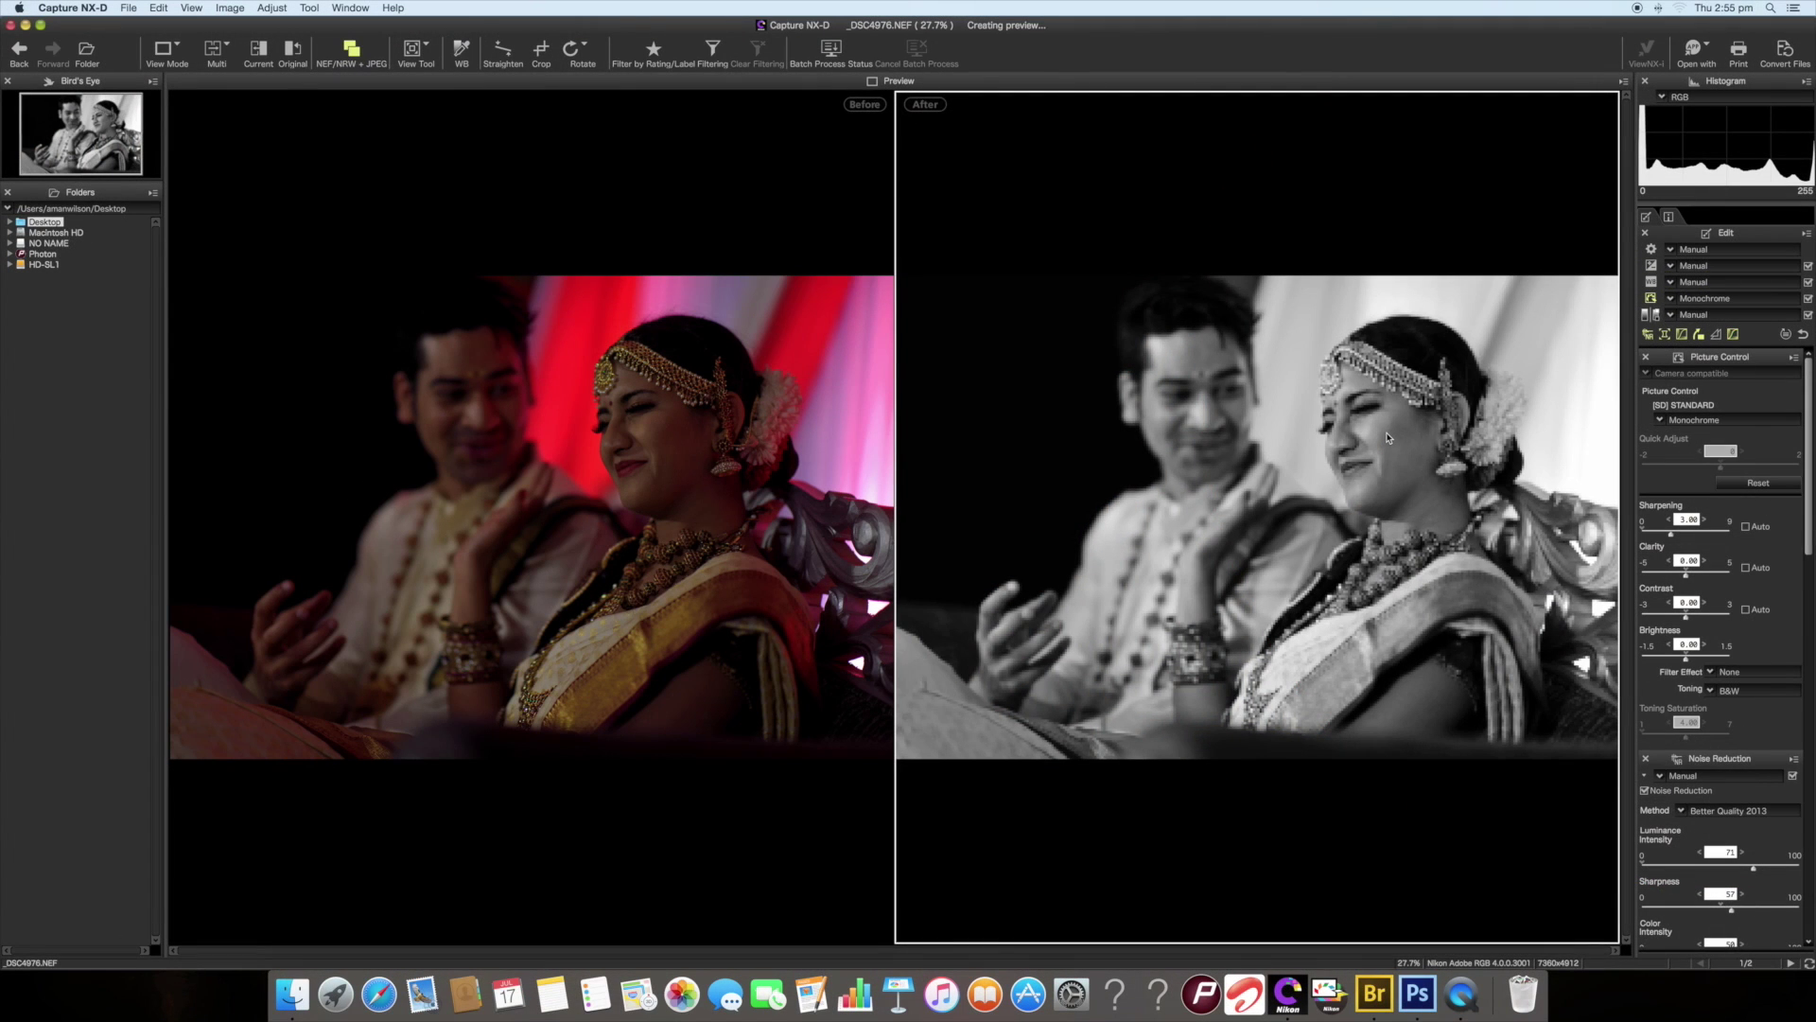
{"action": "left_click", "coordinate": [1660, 421]}
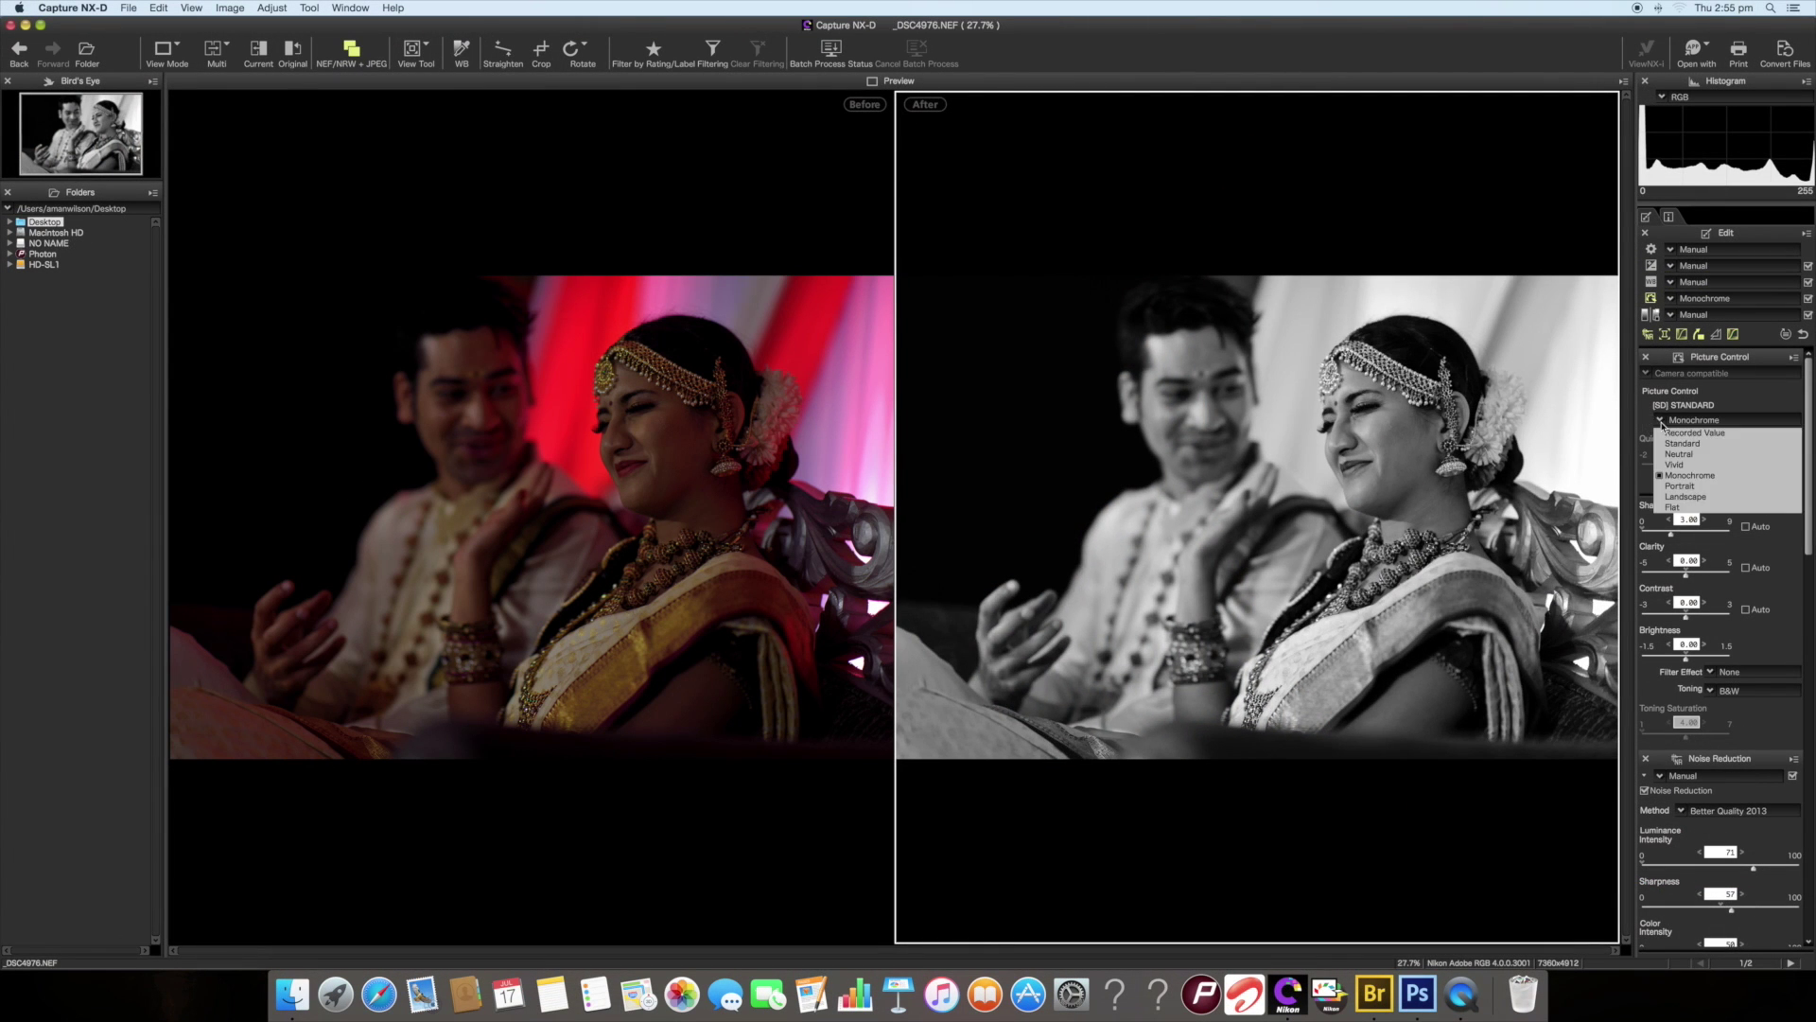
{"action": "left_click", "coordinate": [1709, 445]}
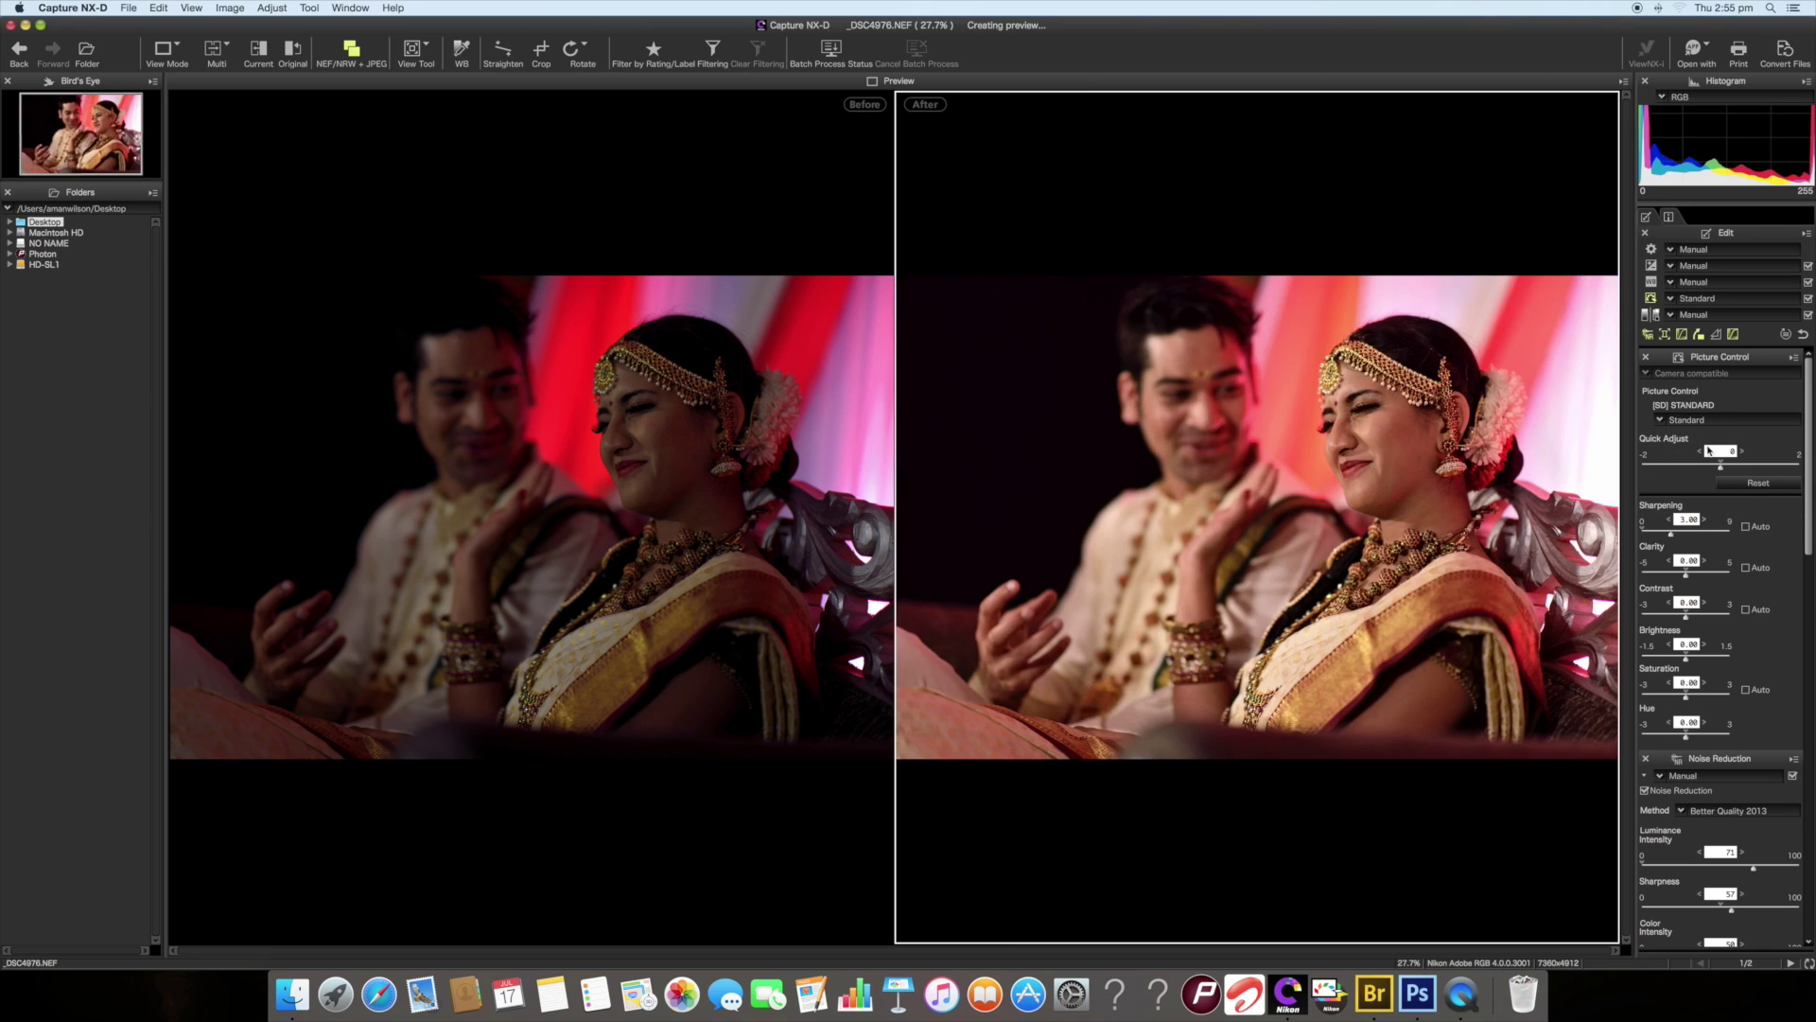
Raise the Picture Control sharpening to 6.00 and test the clarity at -1.00, 0.25 and 4.75
{"action": "left_click_drag", "start_coordinate": [1686, 574], "coordinate": [1686, 537]}
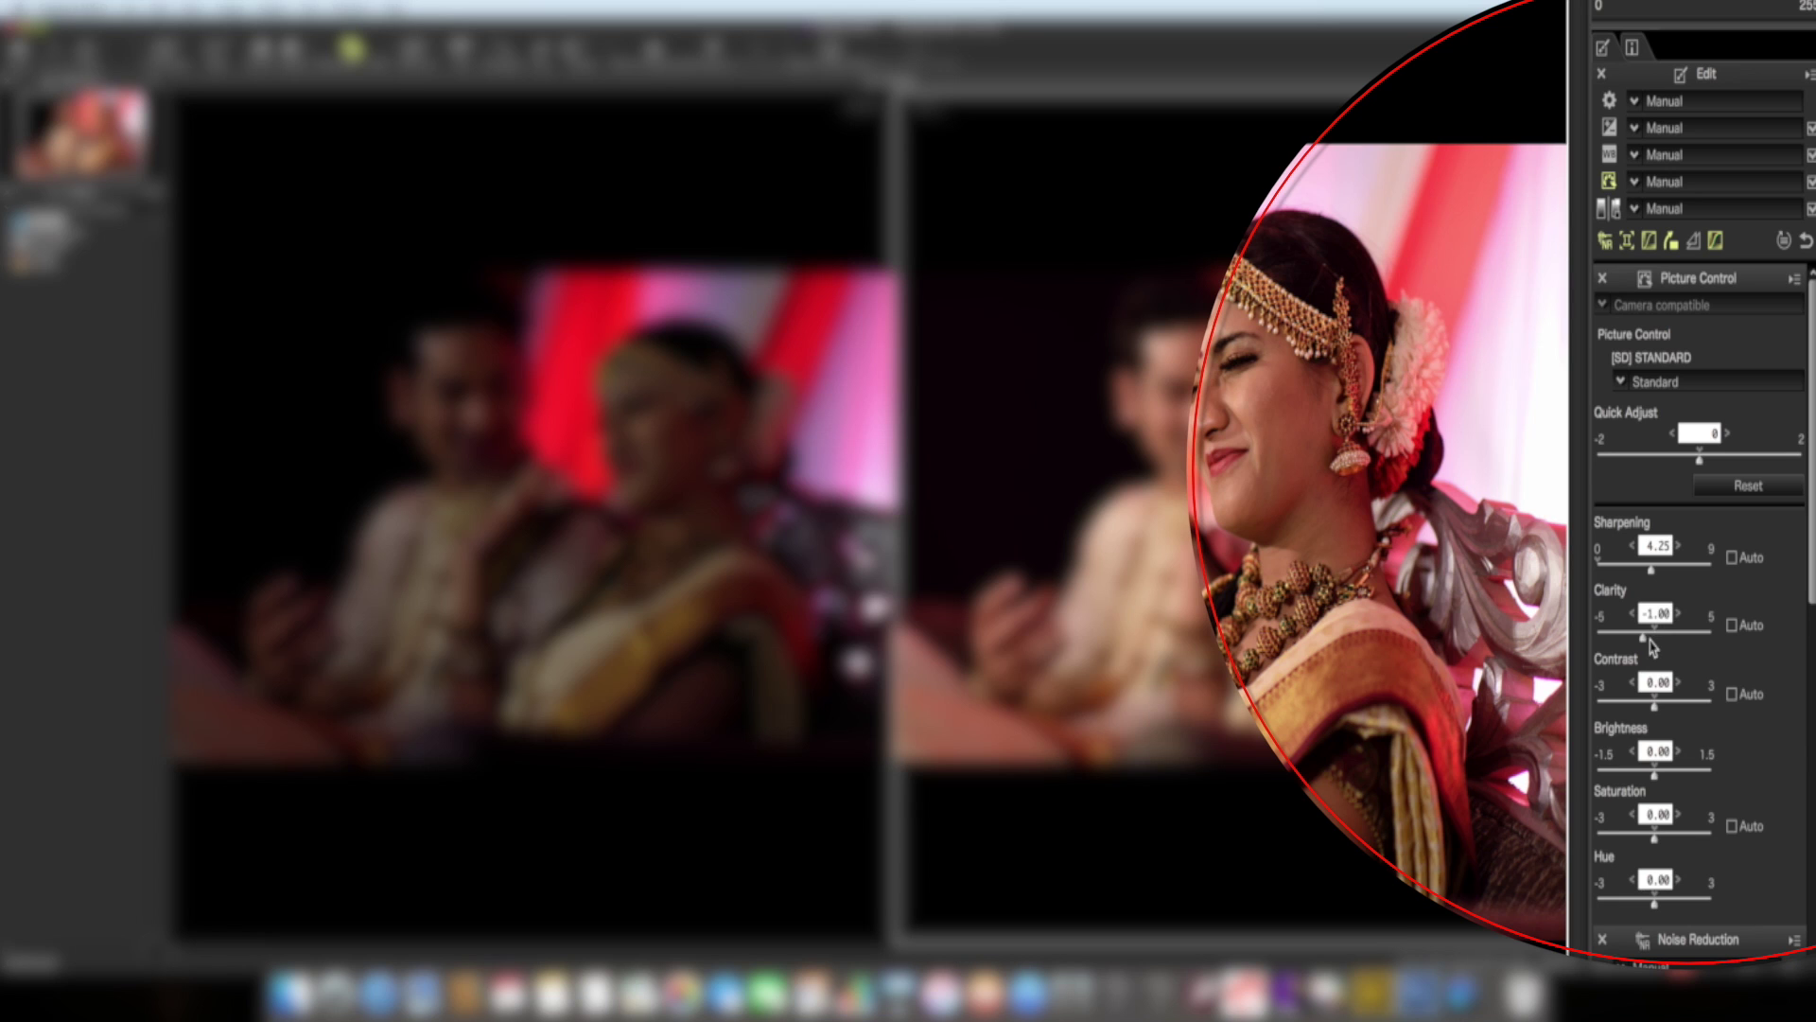
{"action": "left_click_drag", "start_coordinate": [1651, 646], "coordinate": [1657, 643]}
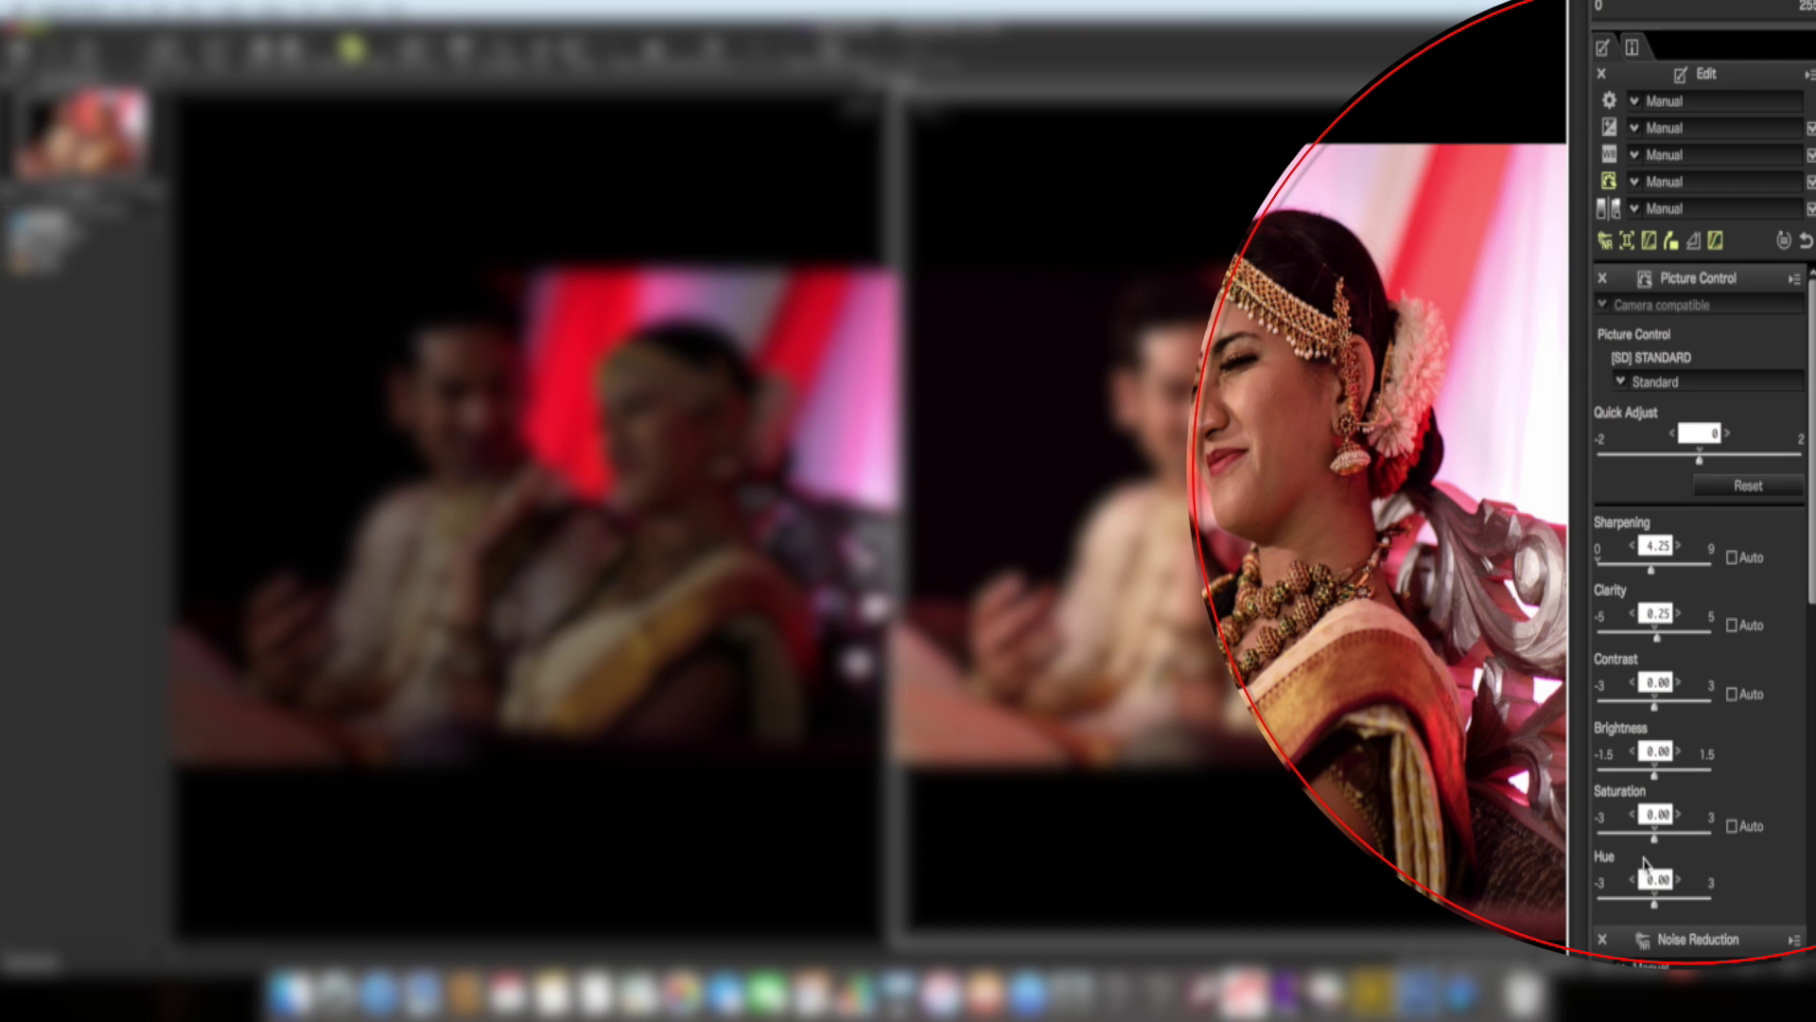
{"action": "left_click", "coordinate": [1651, 571]}
{"action": "left_click_drag", "start_coordinate": [1651, 574], "coordinate": [1674, 577]}
{"action": "left_click_drag", "start_coordinate": [1658, 638], "coordinate": [1713, 647]}
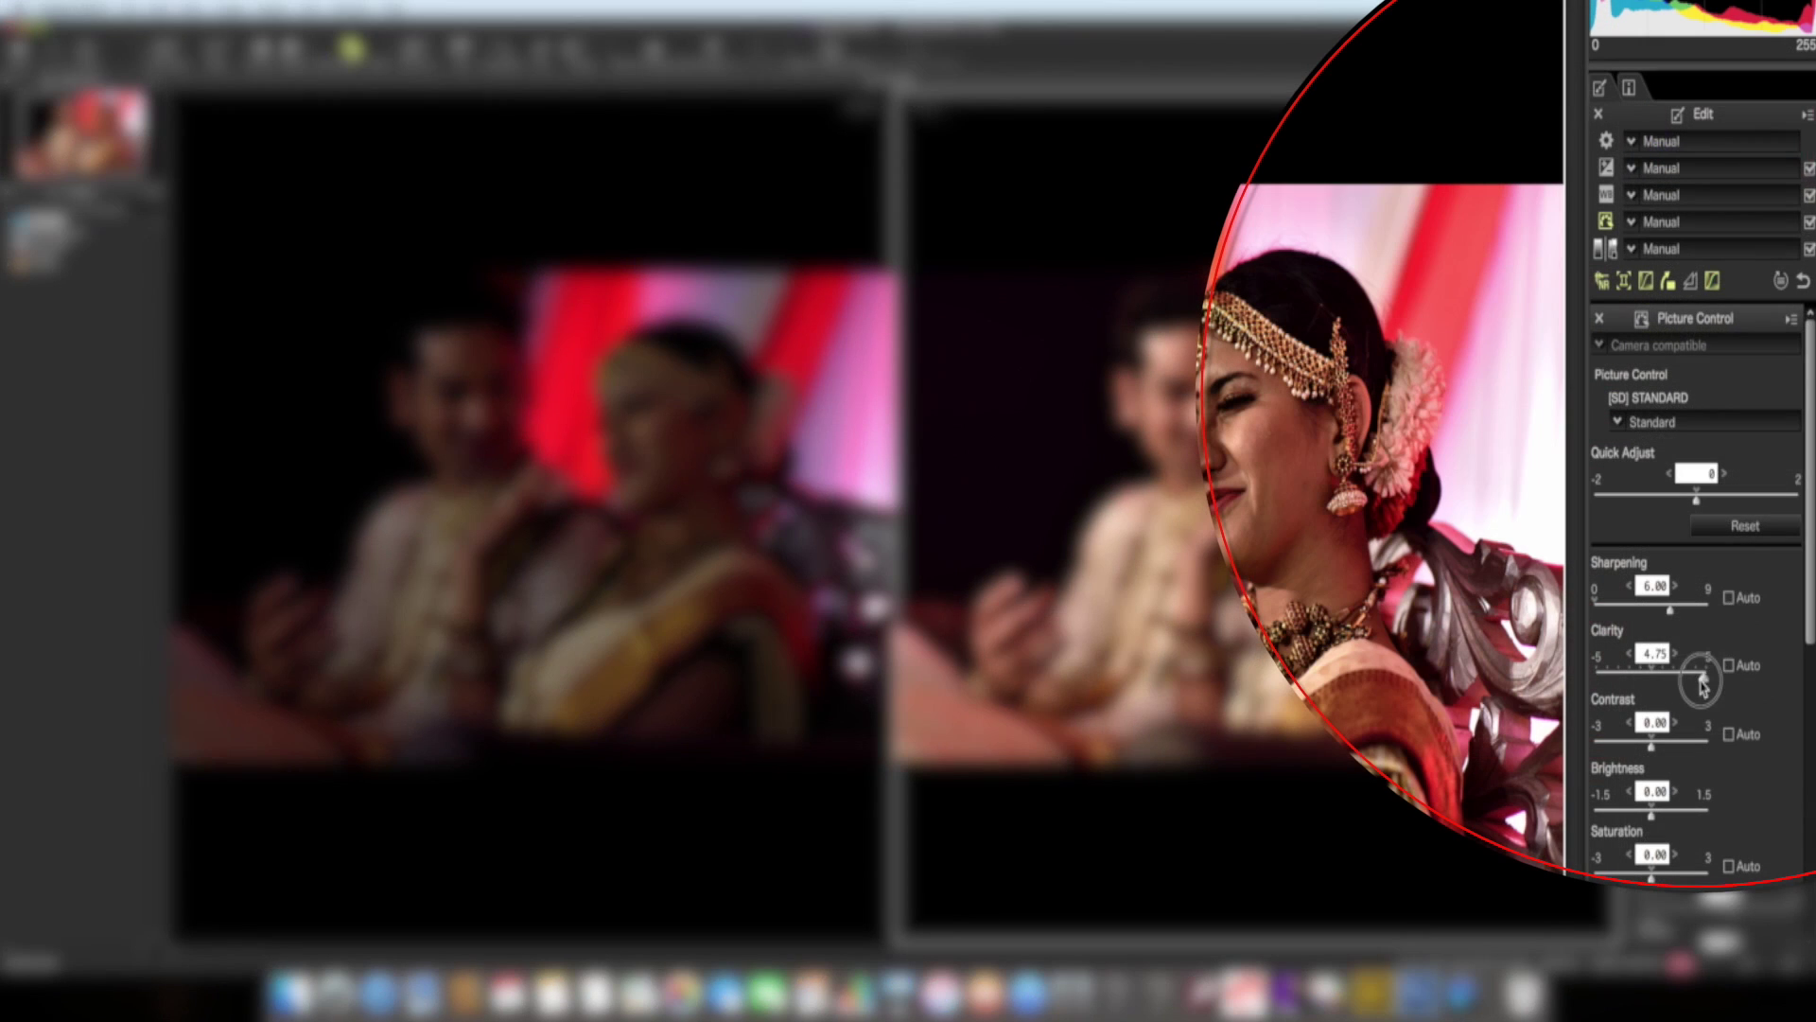
Set the Picture Control clarity to -1.00 with the sharpening at 6.00
{"action": "left_click_drag", "start_coordinate": [1729, 576], "coordinate": [1698, 579]}
{"action": "left_click_drag", "start_coordinate": [1666, 687], "coordinate": [1644, 689]}
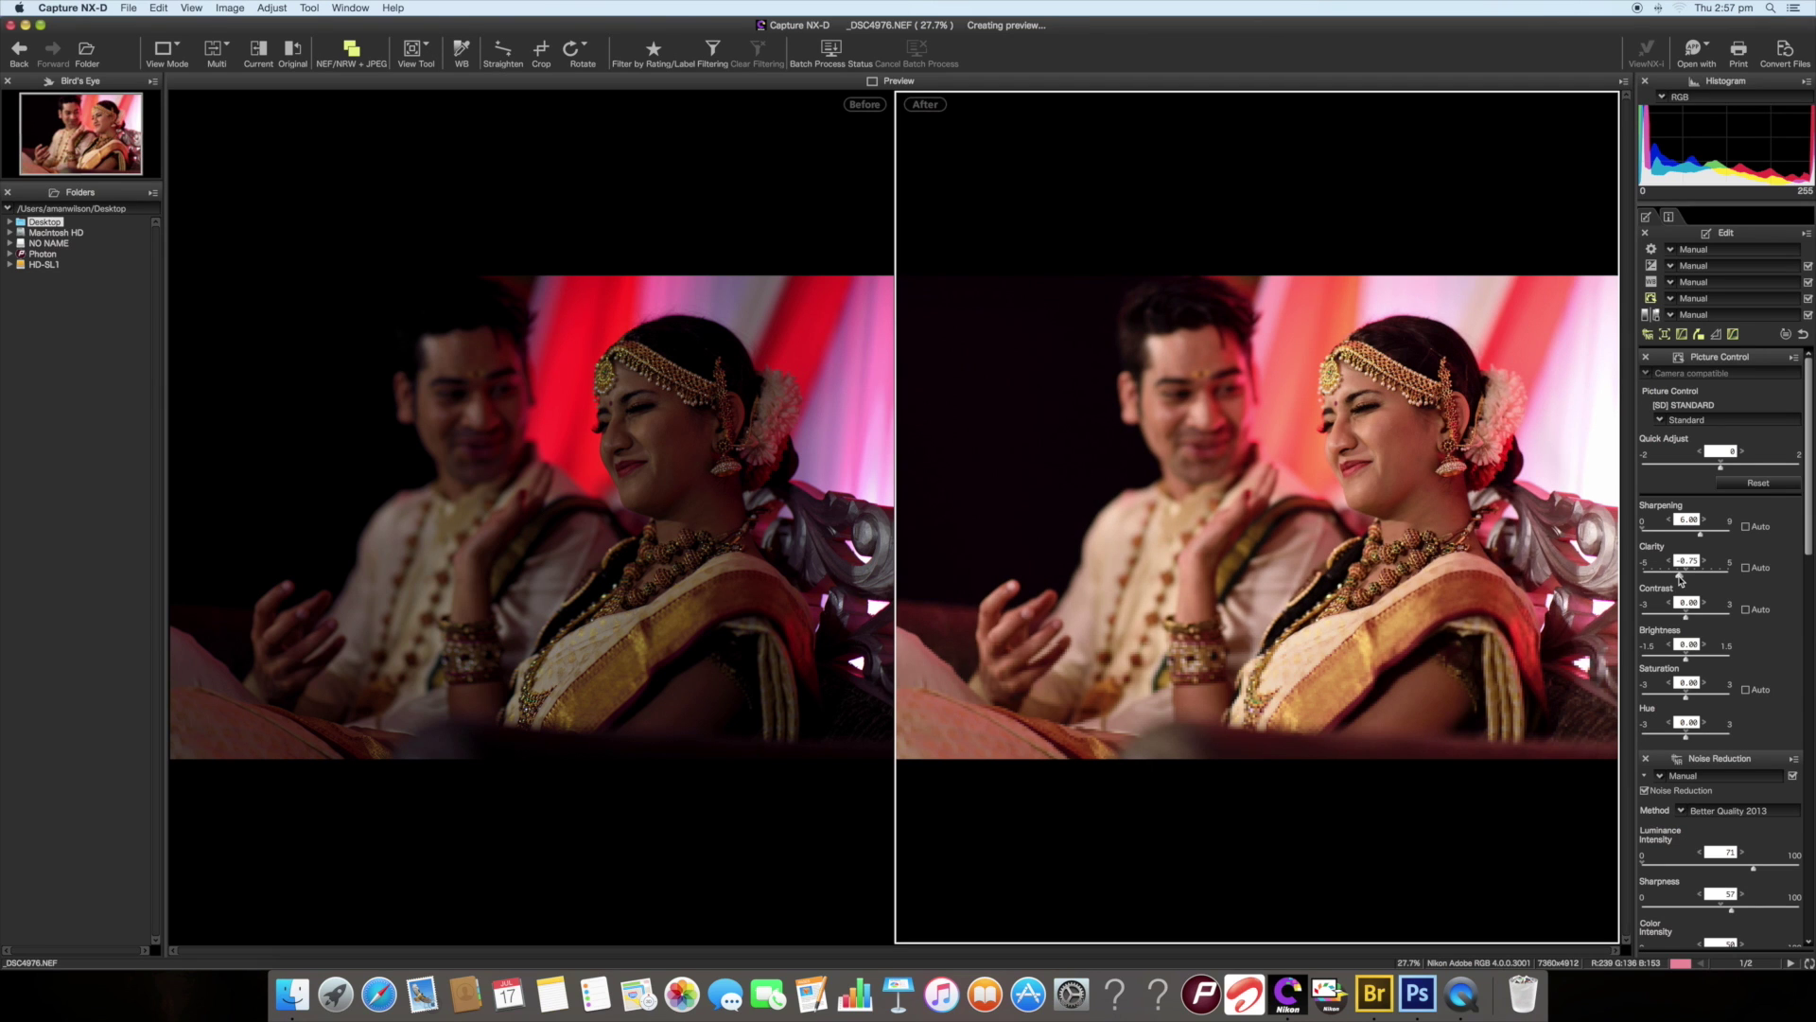
{"action": "left_click", "coordinate": [1680, 577]}
{"action": "left_click_drag", "start_coordinate": [1681, 579], "coordinate": [1678, 579]}
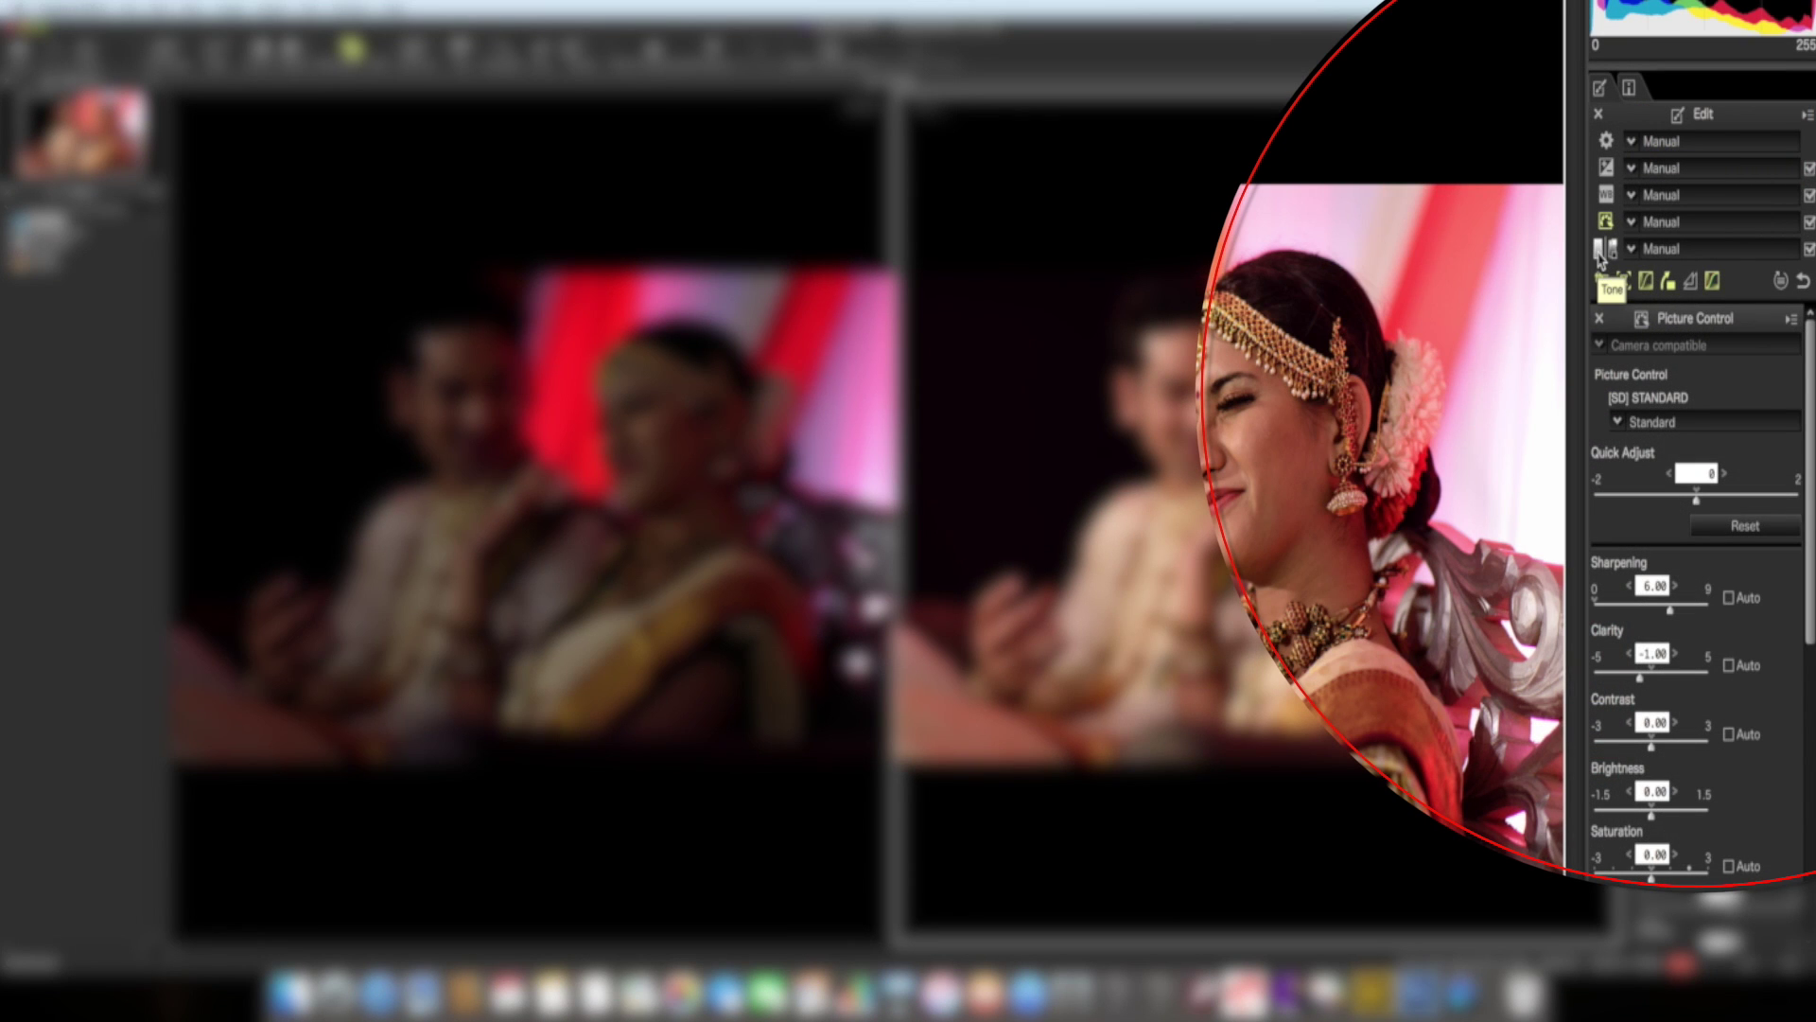
Open the Tone adjustment and set the contrast to 16 and the saturation to 6
{"action": "left_click", "coordinate": [1600, 251]}
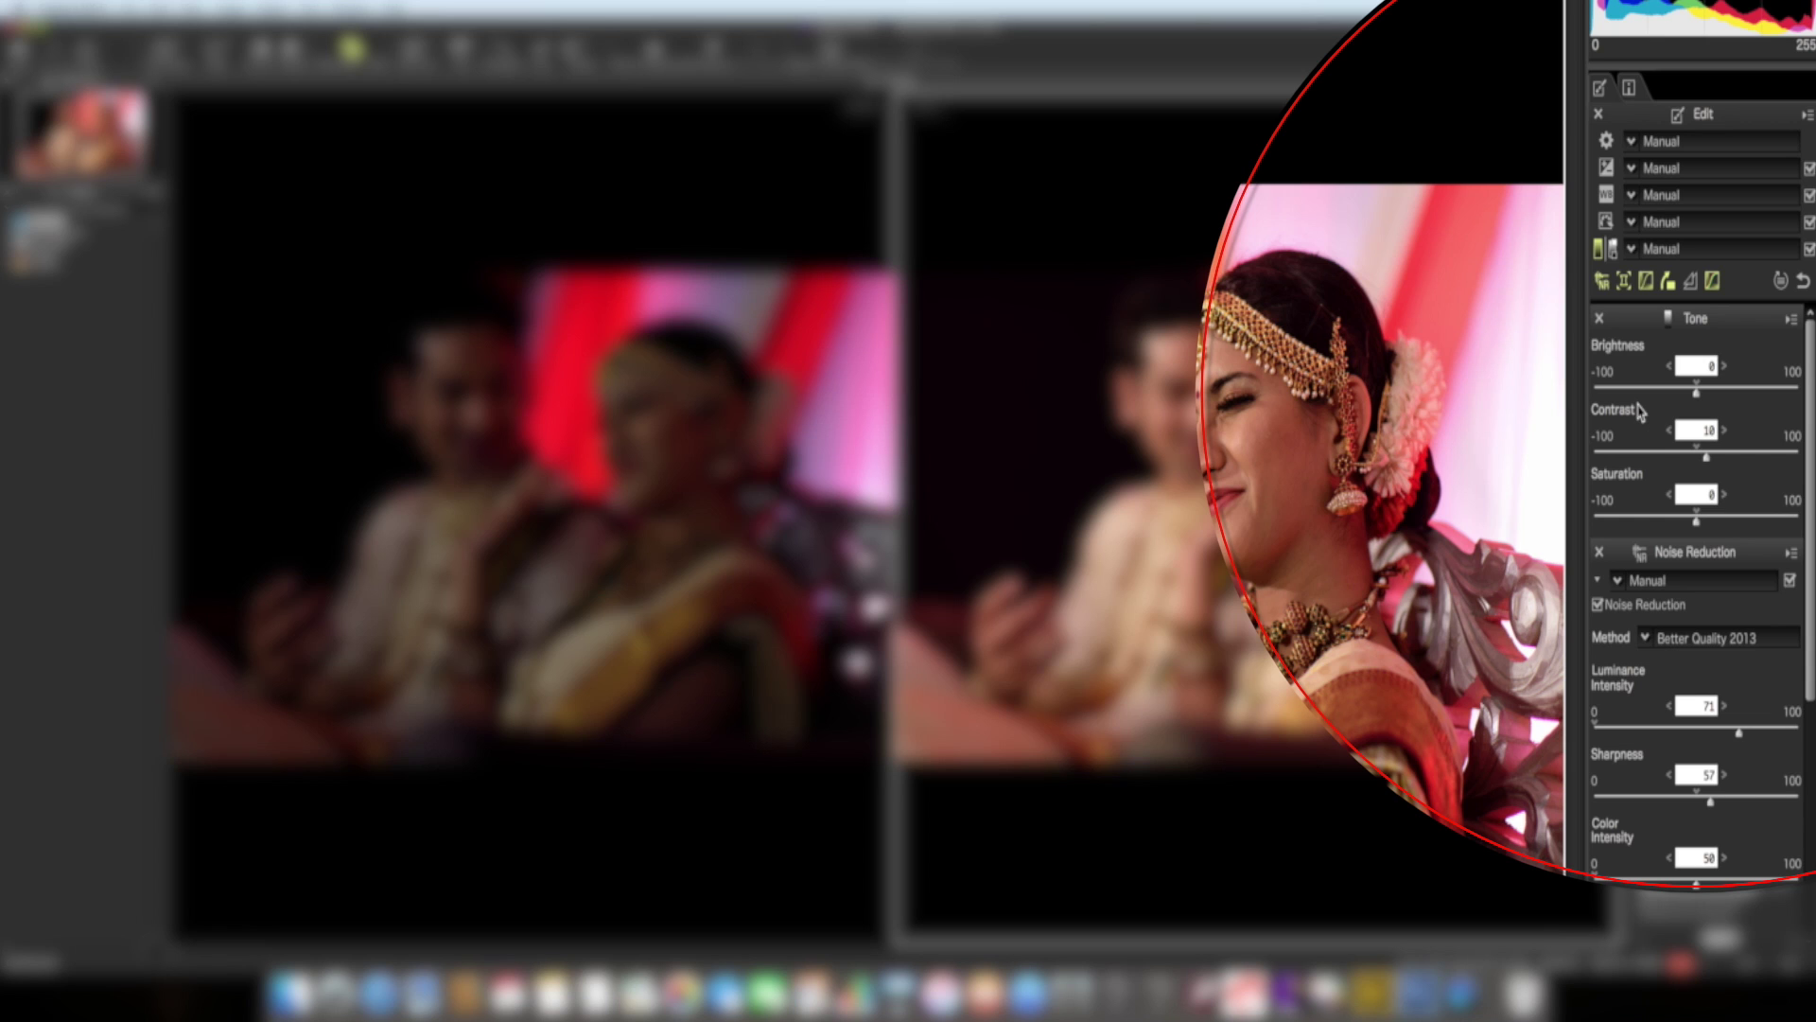
{"action": "left_click", "coordinate": [1707, 459]}
{"action": "left_click_drag", "start_coordinate": [1714, 459], "coordinate": [1715, 462]}
{"action": "left_click_drag", "start_coordinate": [1696, 520], "coordinate": [1702, 523]}
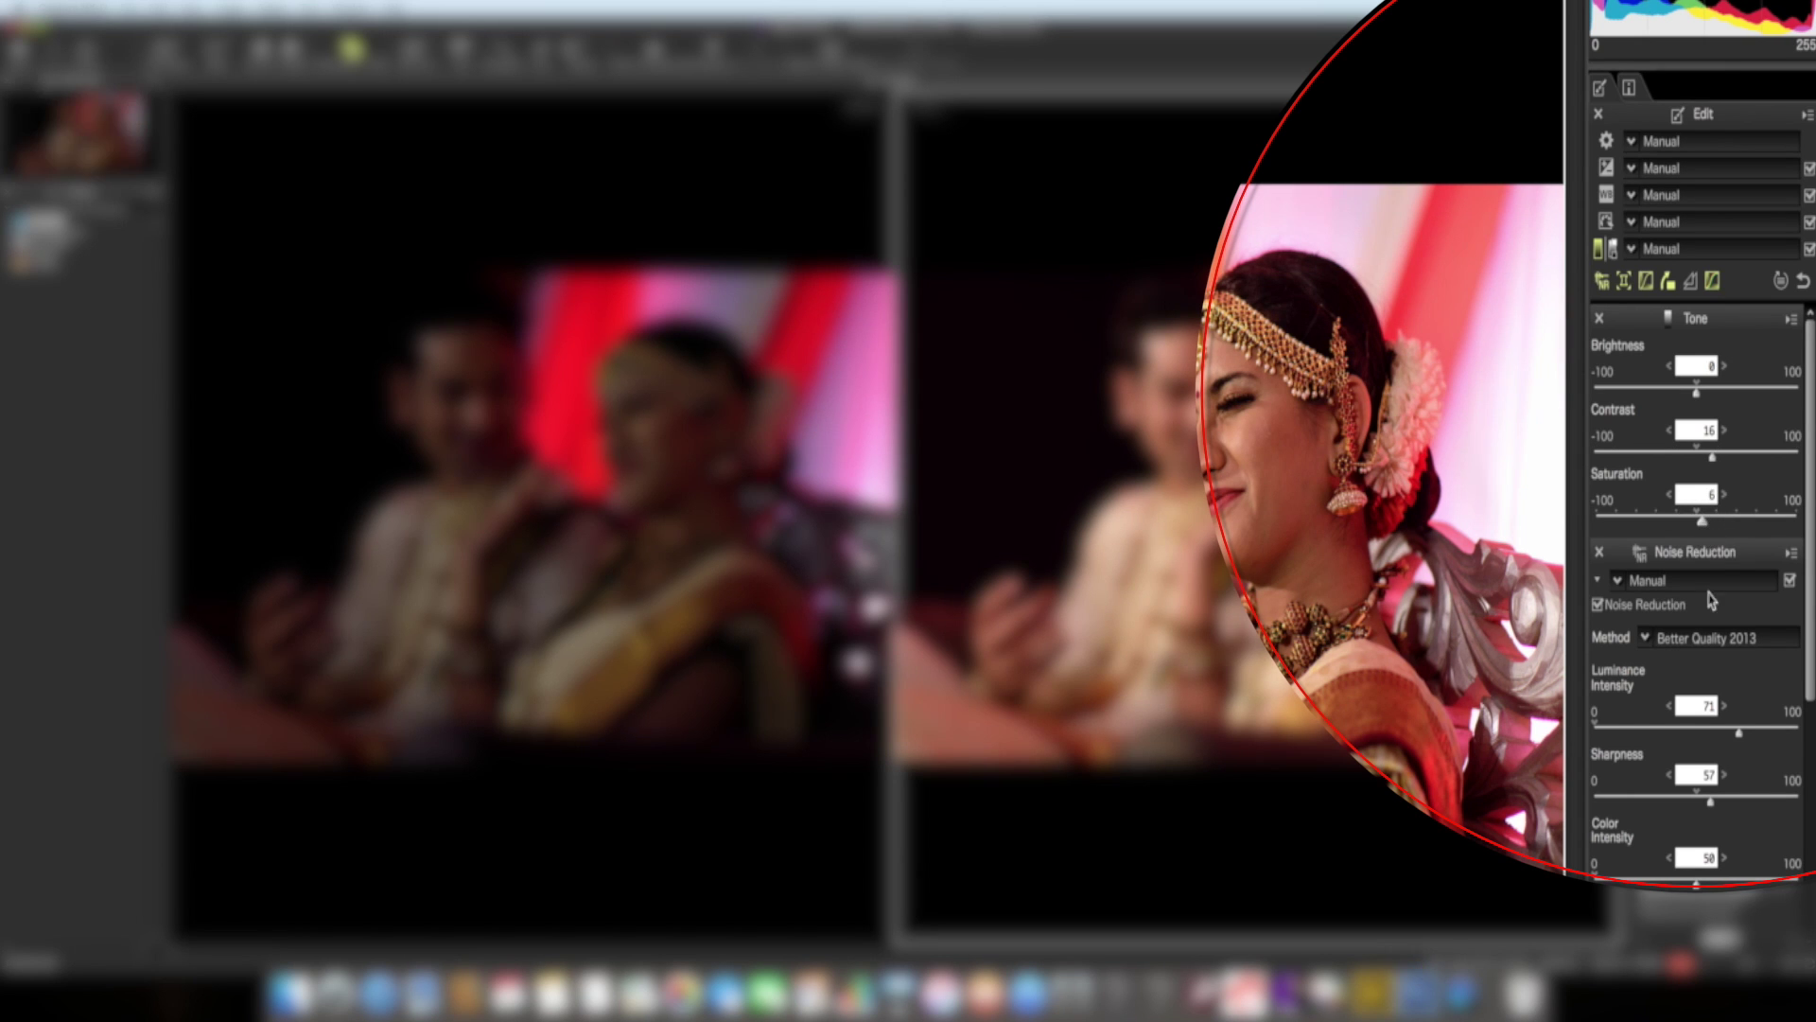
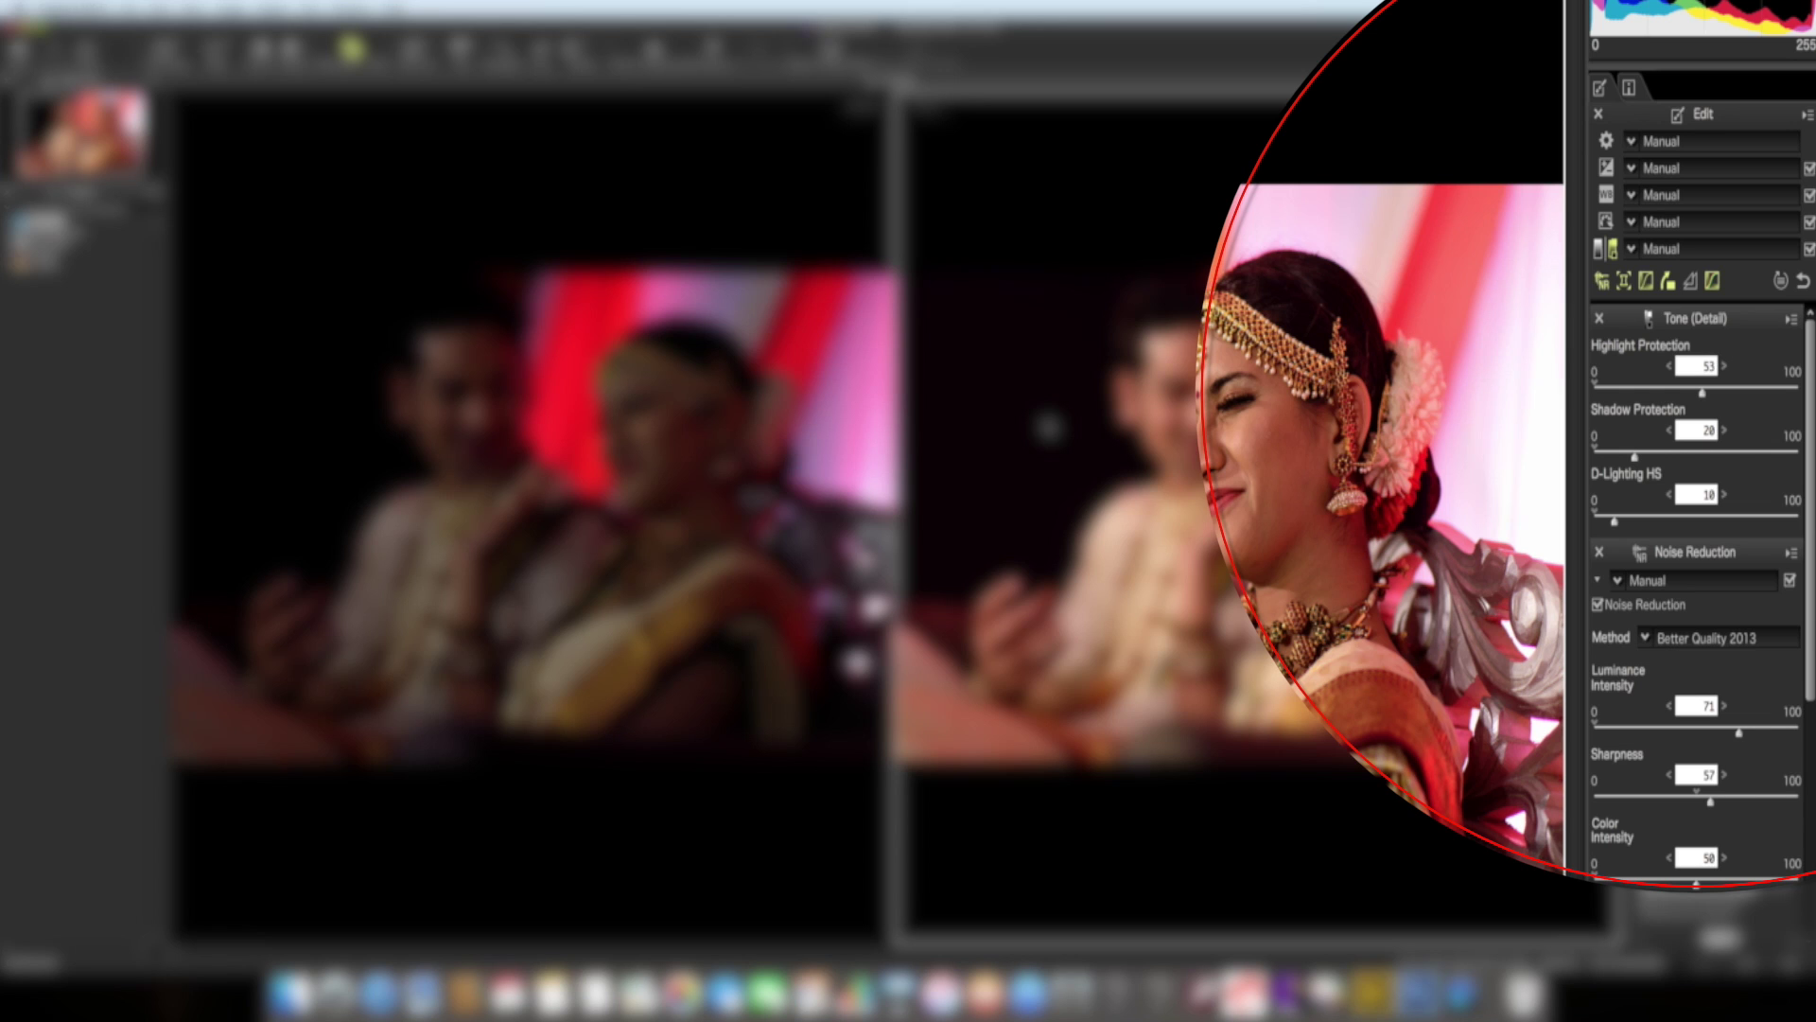
Test the Tone (Detail) Highlight Protection at 1, 13, 100 and 0
{"action": "left_click_drag", "start_coordinate": [1702, 392], "coordinate": [1598, 395]}
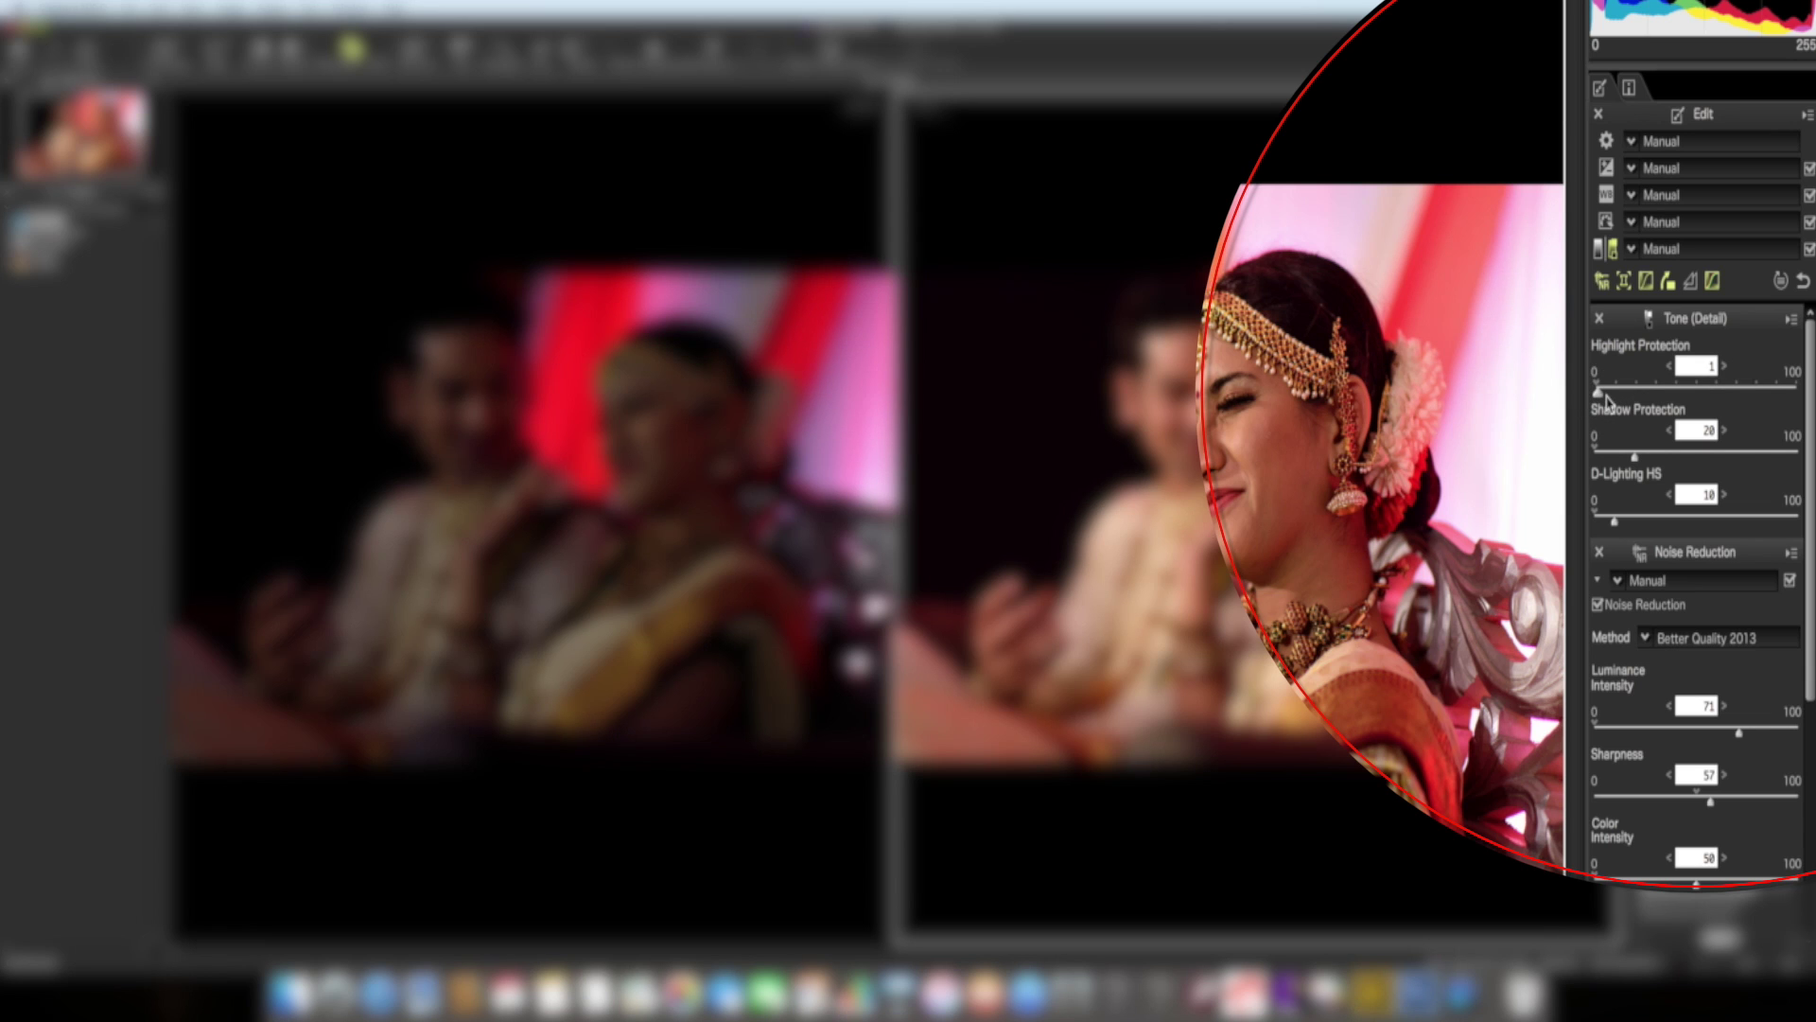
{"action": "left_click", "coordinate": [1623, 398]}
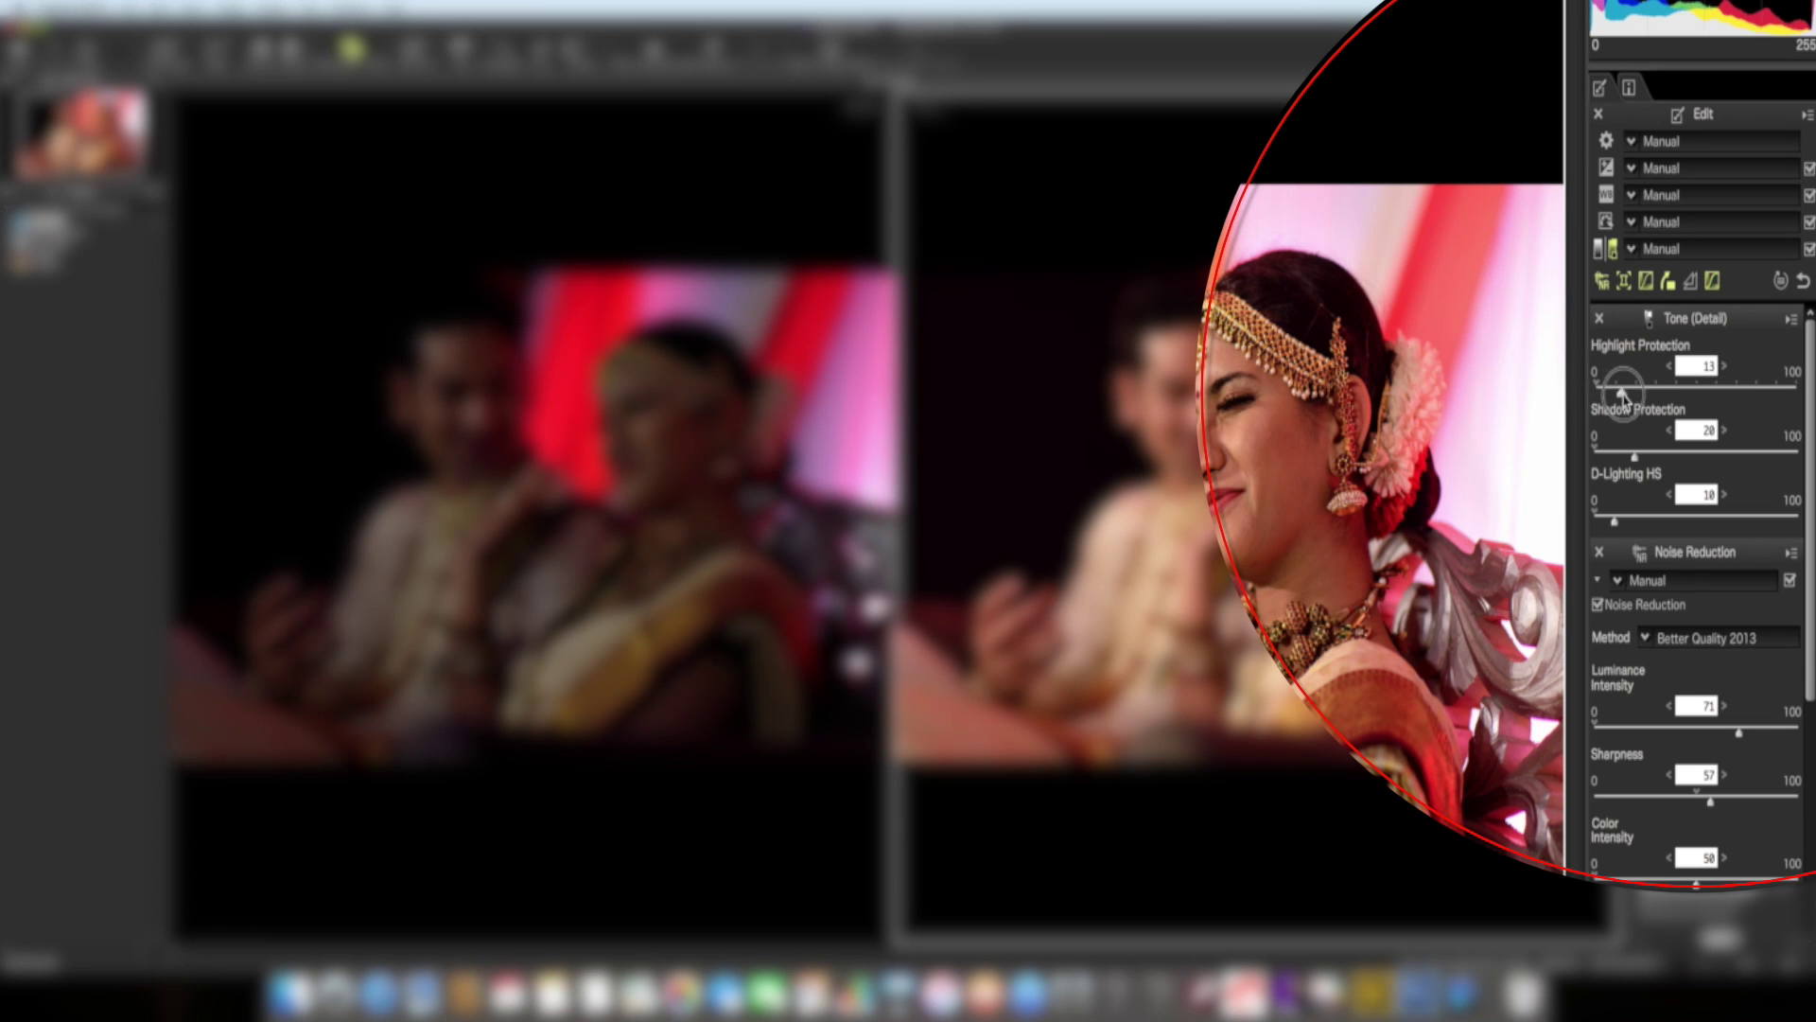
{"action": "left_click_drag", "start_coordinate": [1622, 397], "coordinate": [1796, 401]}
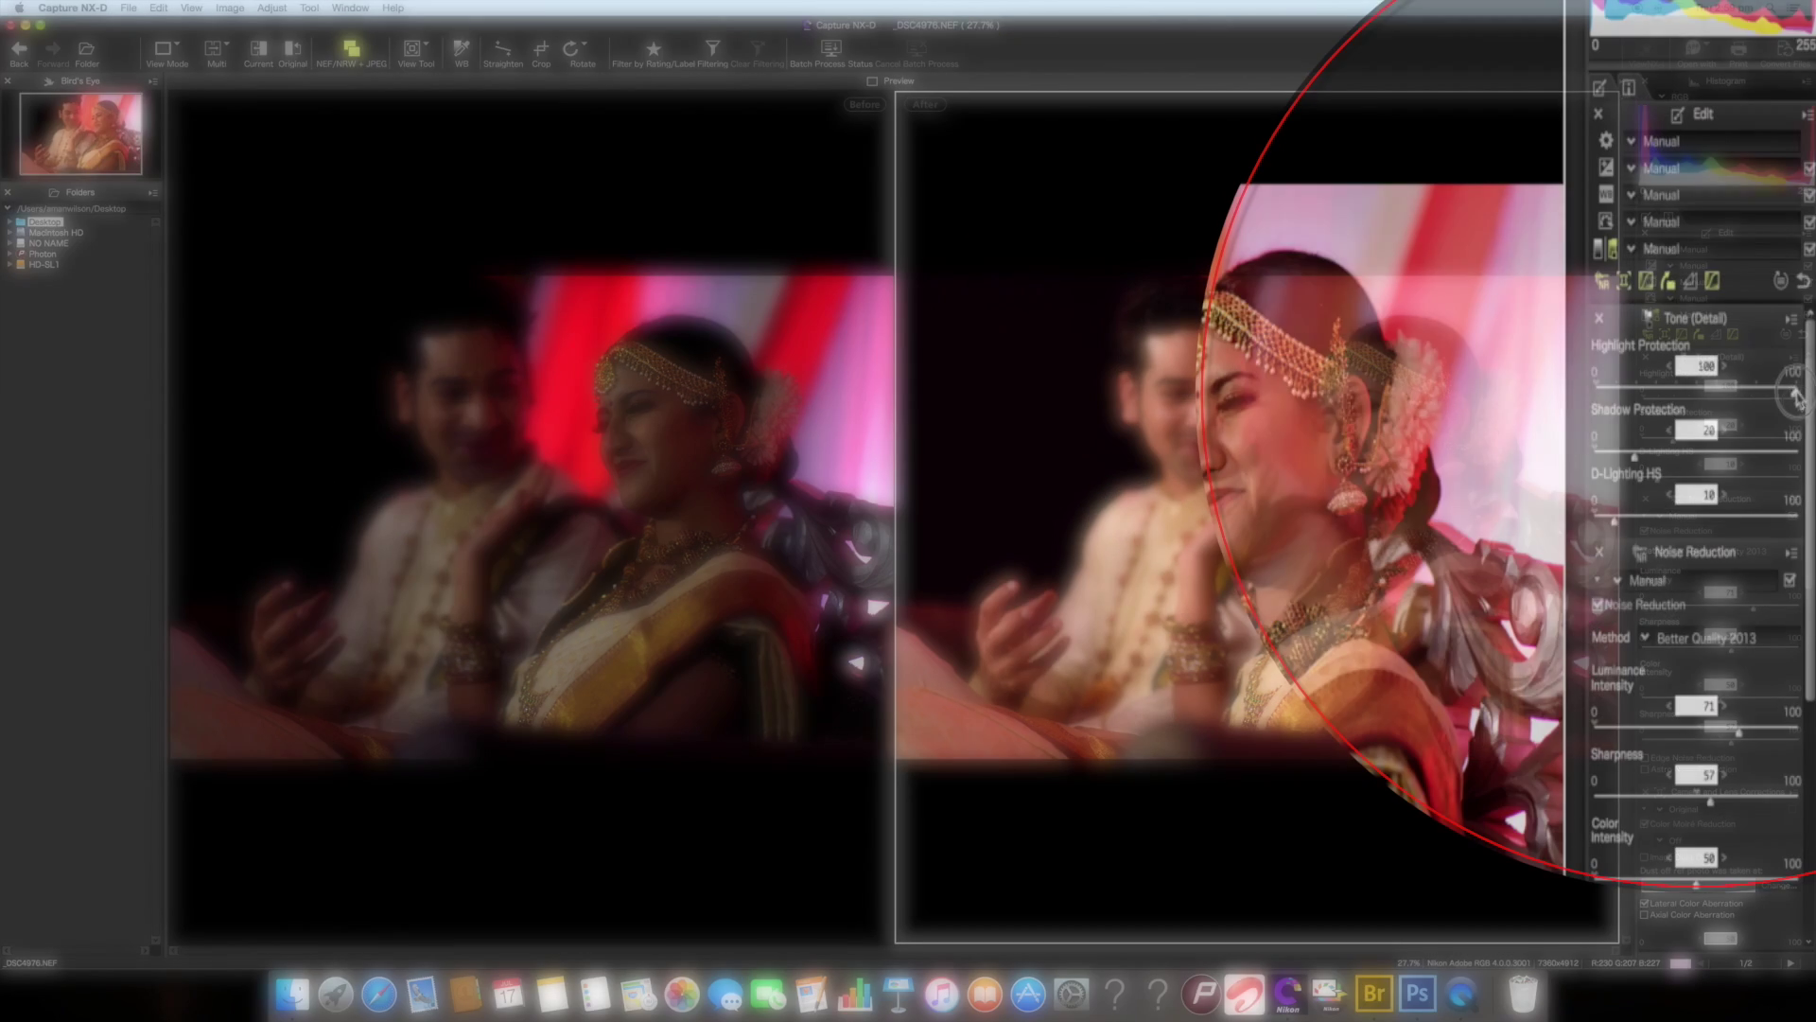
{"action": "left_click_drag", "start_coordinate": [1800, 402], "coordinate": [1592, 393]}
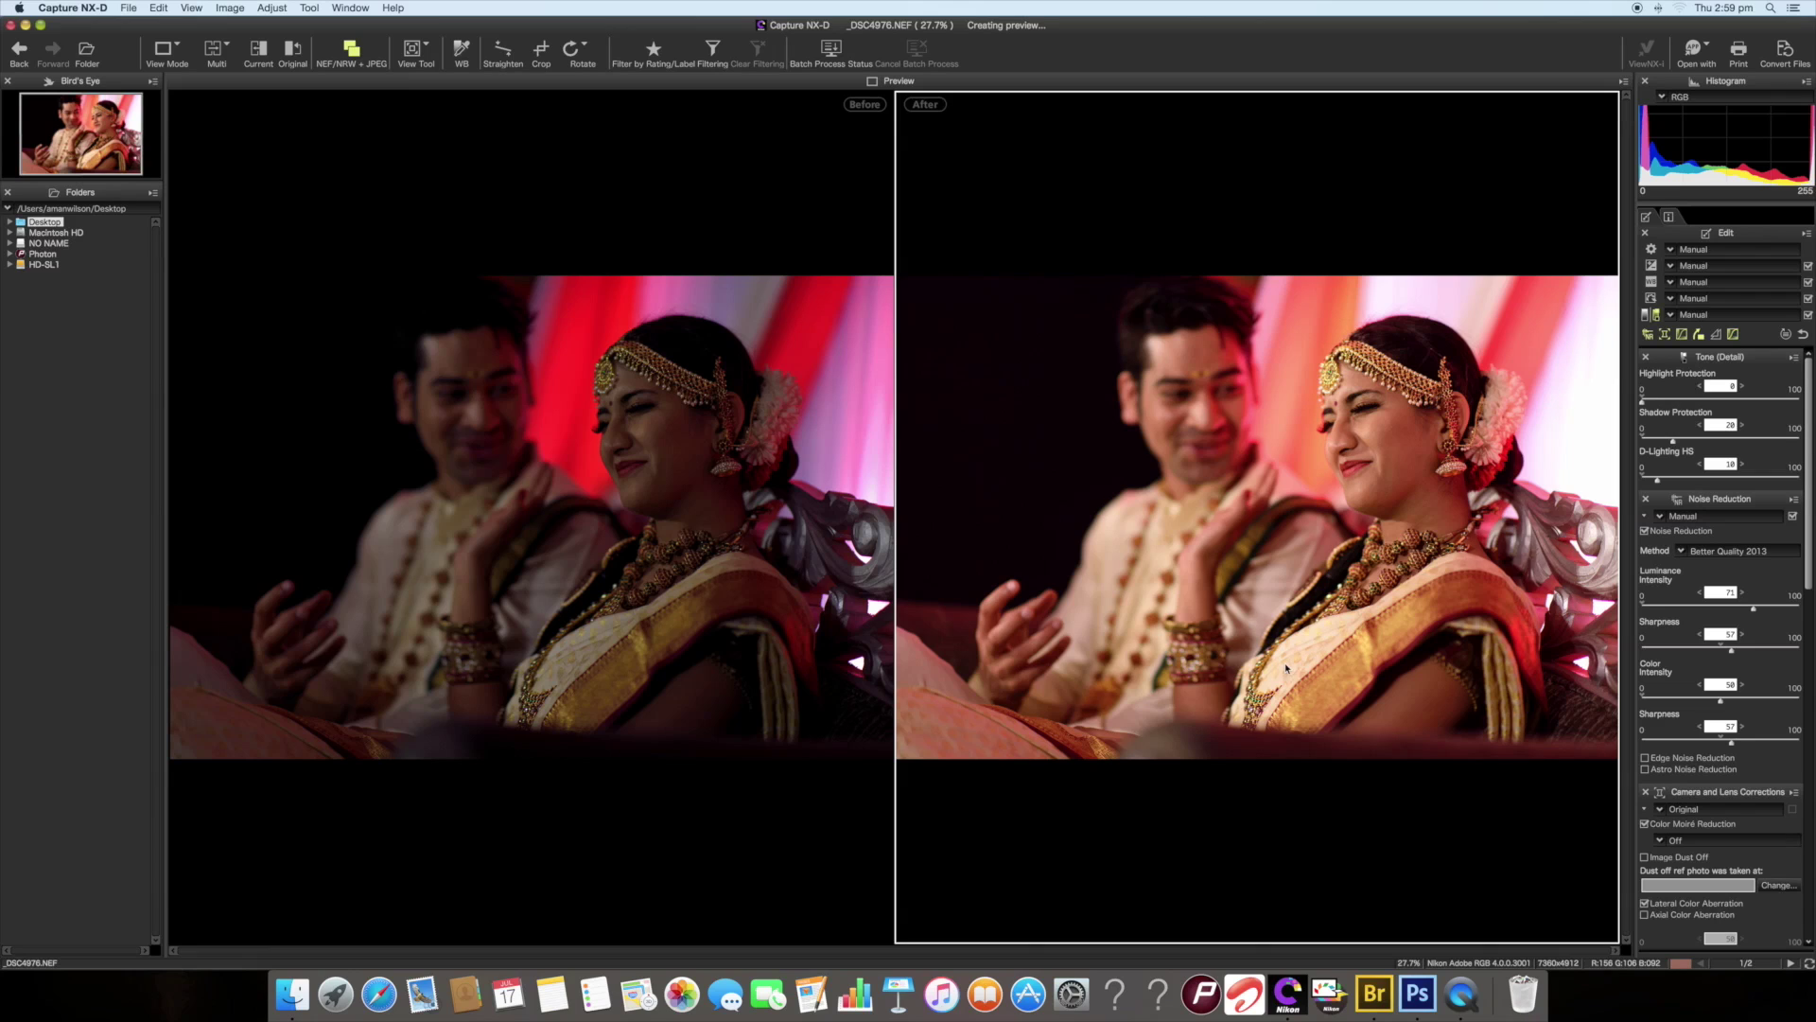
Set Highlight Protection to 29 and Shadow Protection to 39 in the Tone (Detail) adjustment
{"action": "left_click", "coordinate": [1644, 402]}
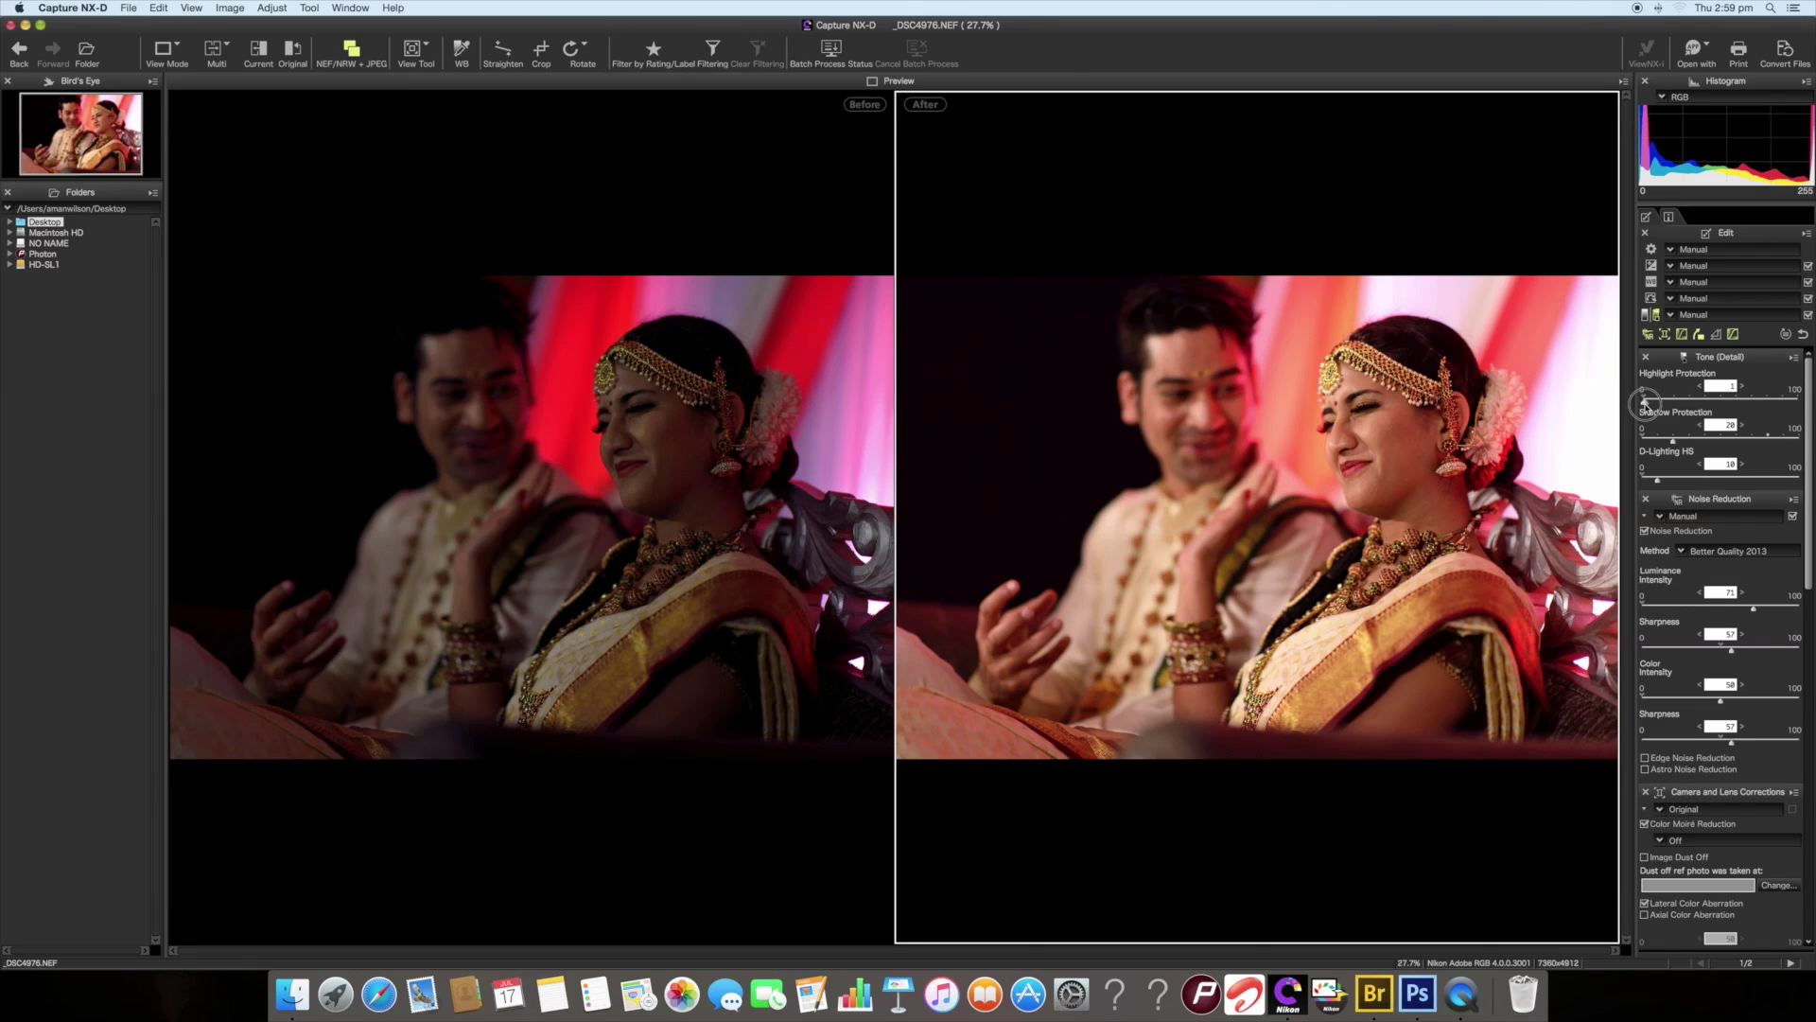
{"action": "left_click_drag", "start_coordinate": [1644, 402], "coordinate": [1687, 402]}
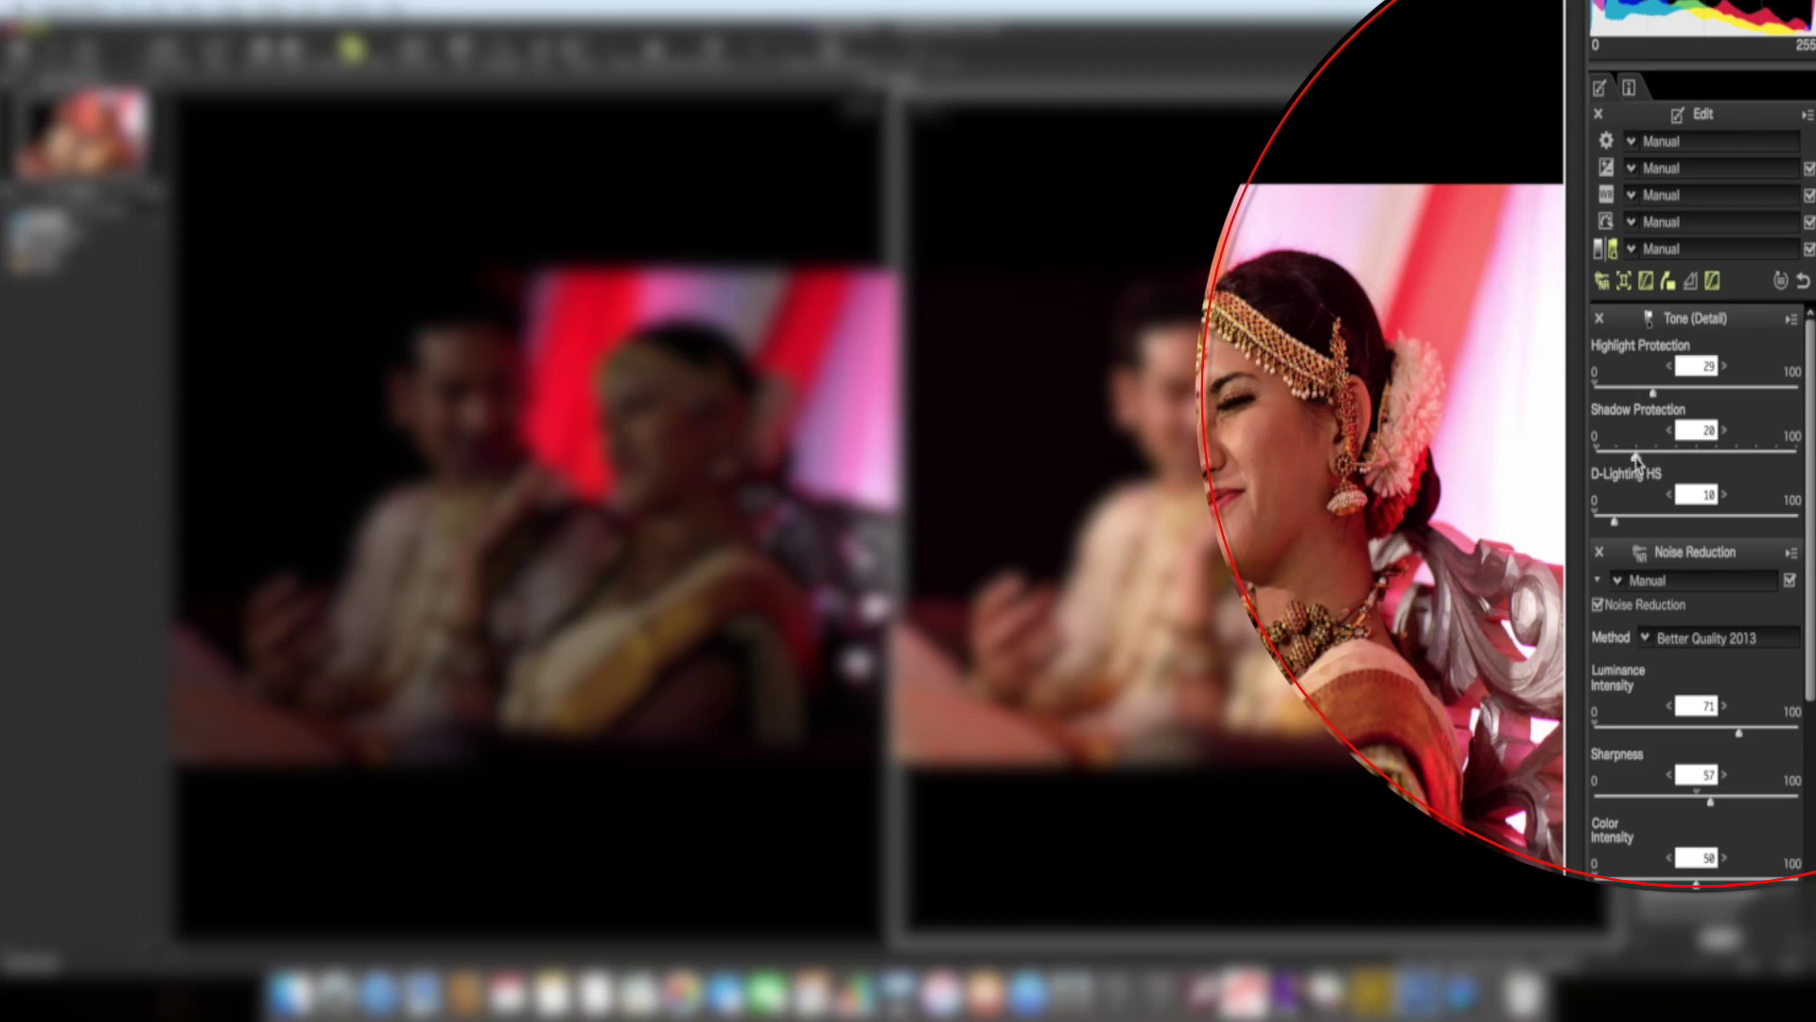
{"action": "left_click_drag", "start_coordinate": [1636, 458], "coordinate": [1598, 455]}
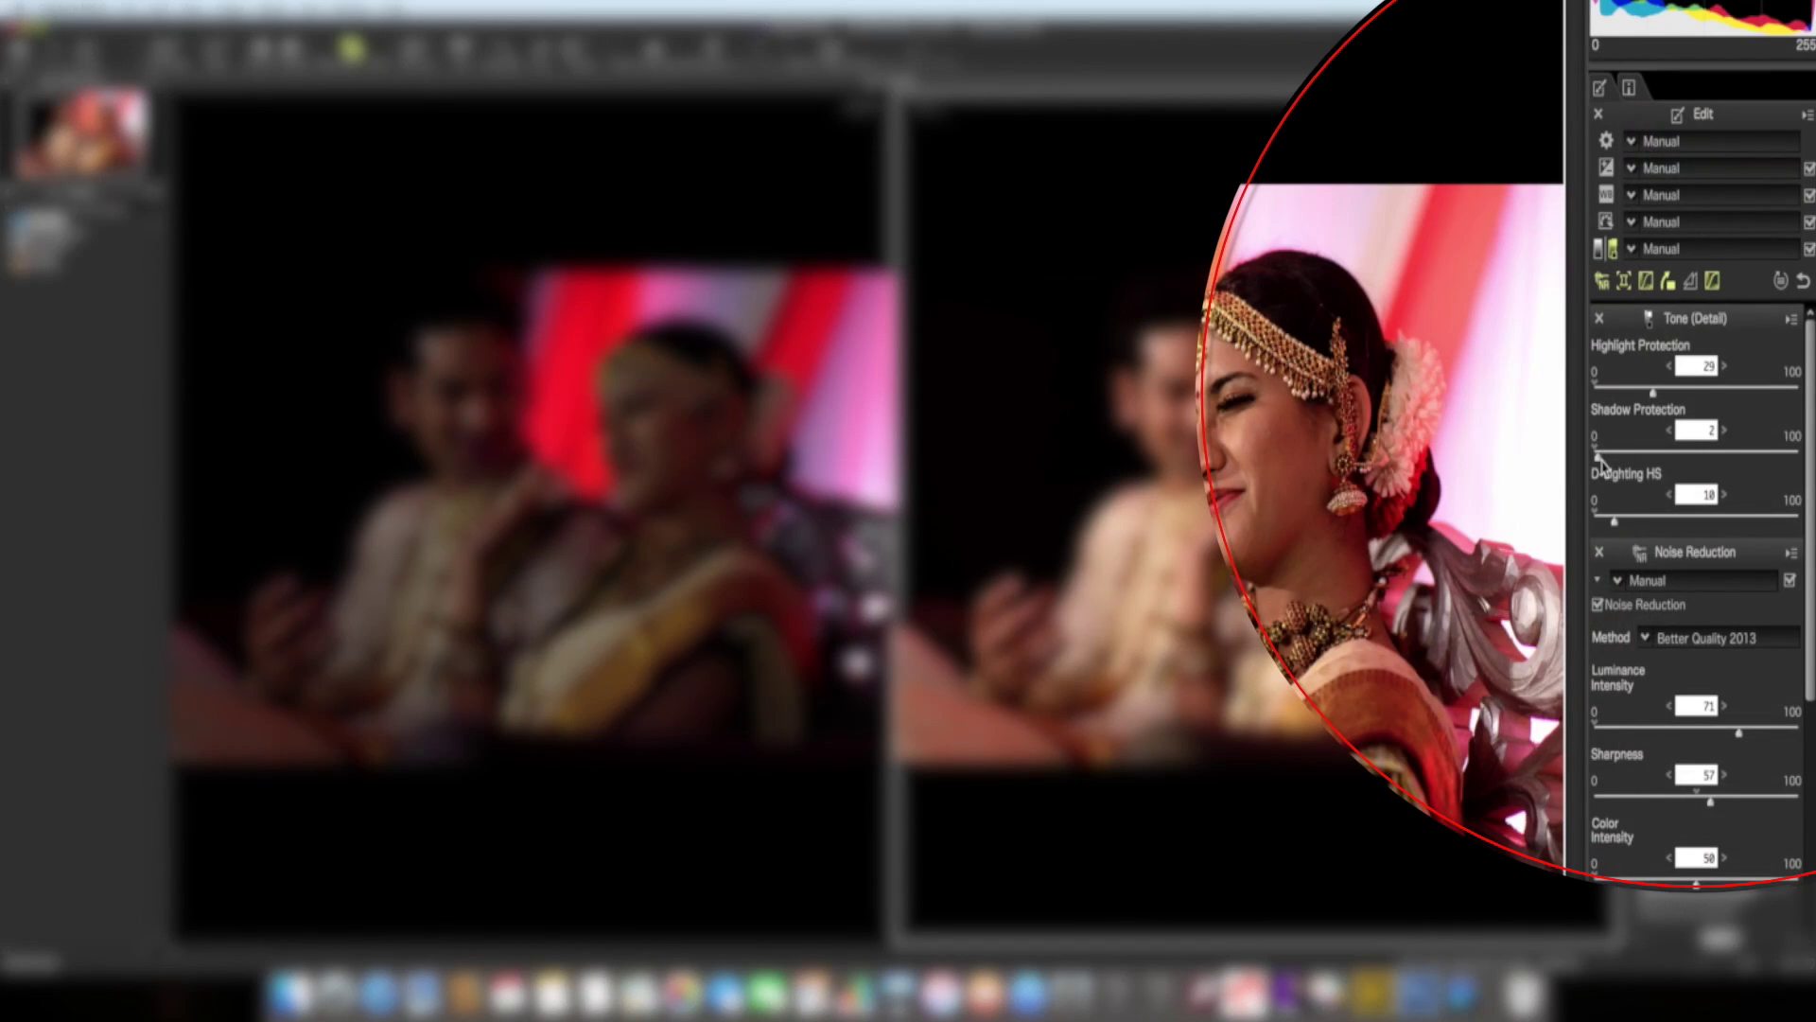
{"action": "left_click_drag", "start_coordinate": [1645, 440], "coordinate": [1680, 462]}
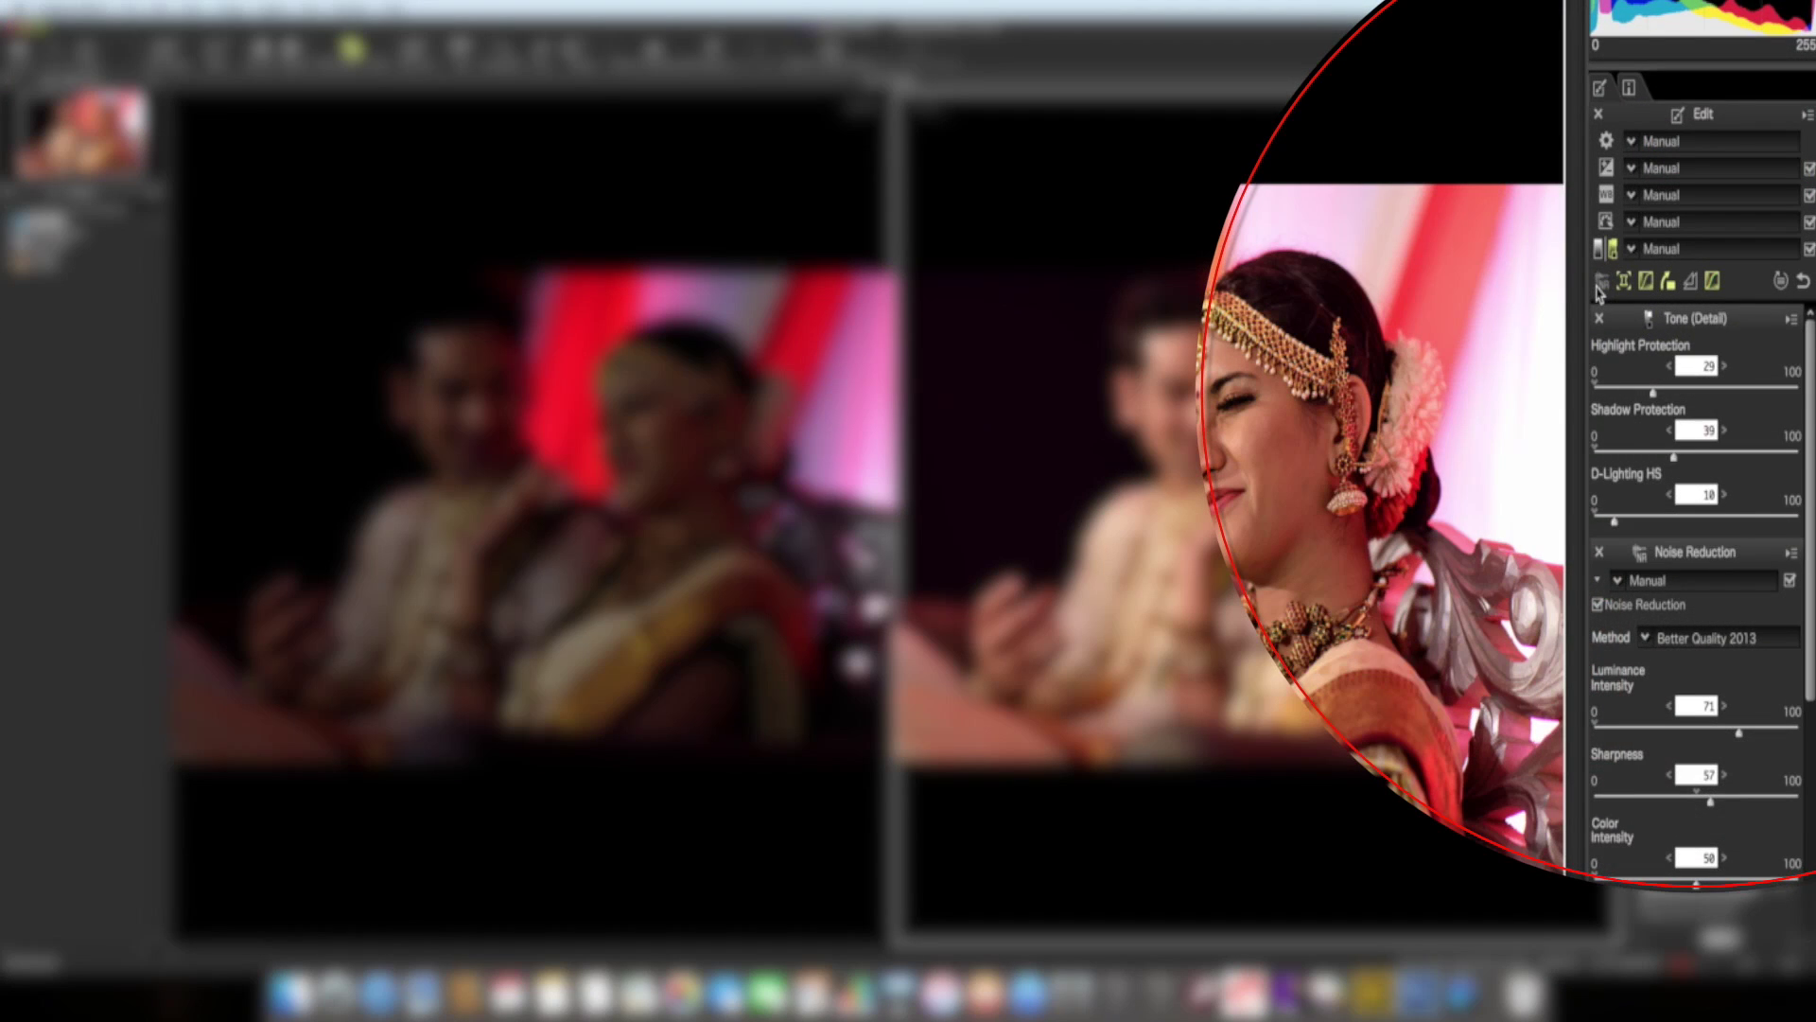
Bring up the Noise Reduction settings, the Camera and Lens Corrections, and the Master Lightness curve for review
{"action": "left_click", "coordinate": [1599, 284]}
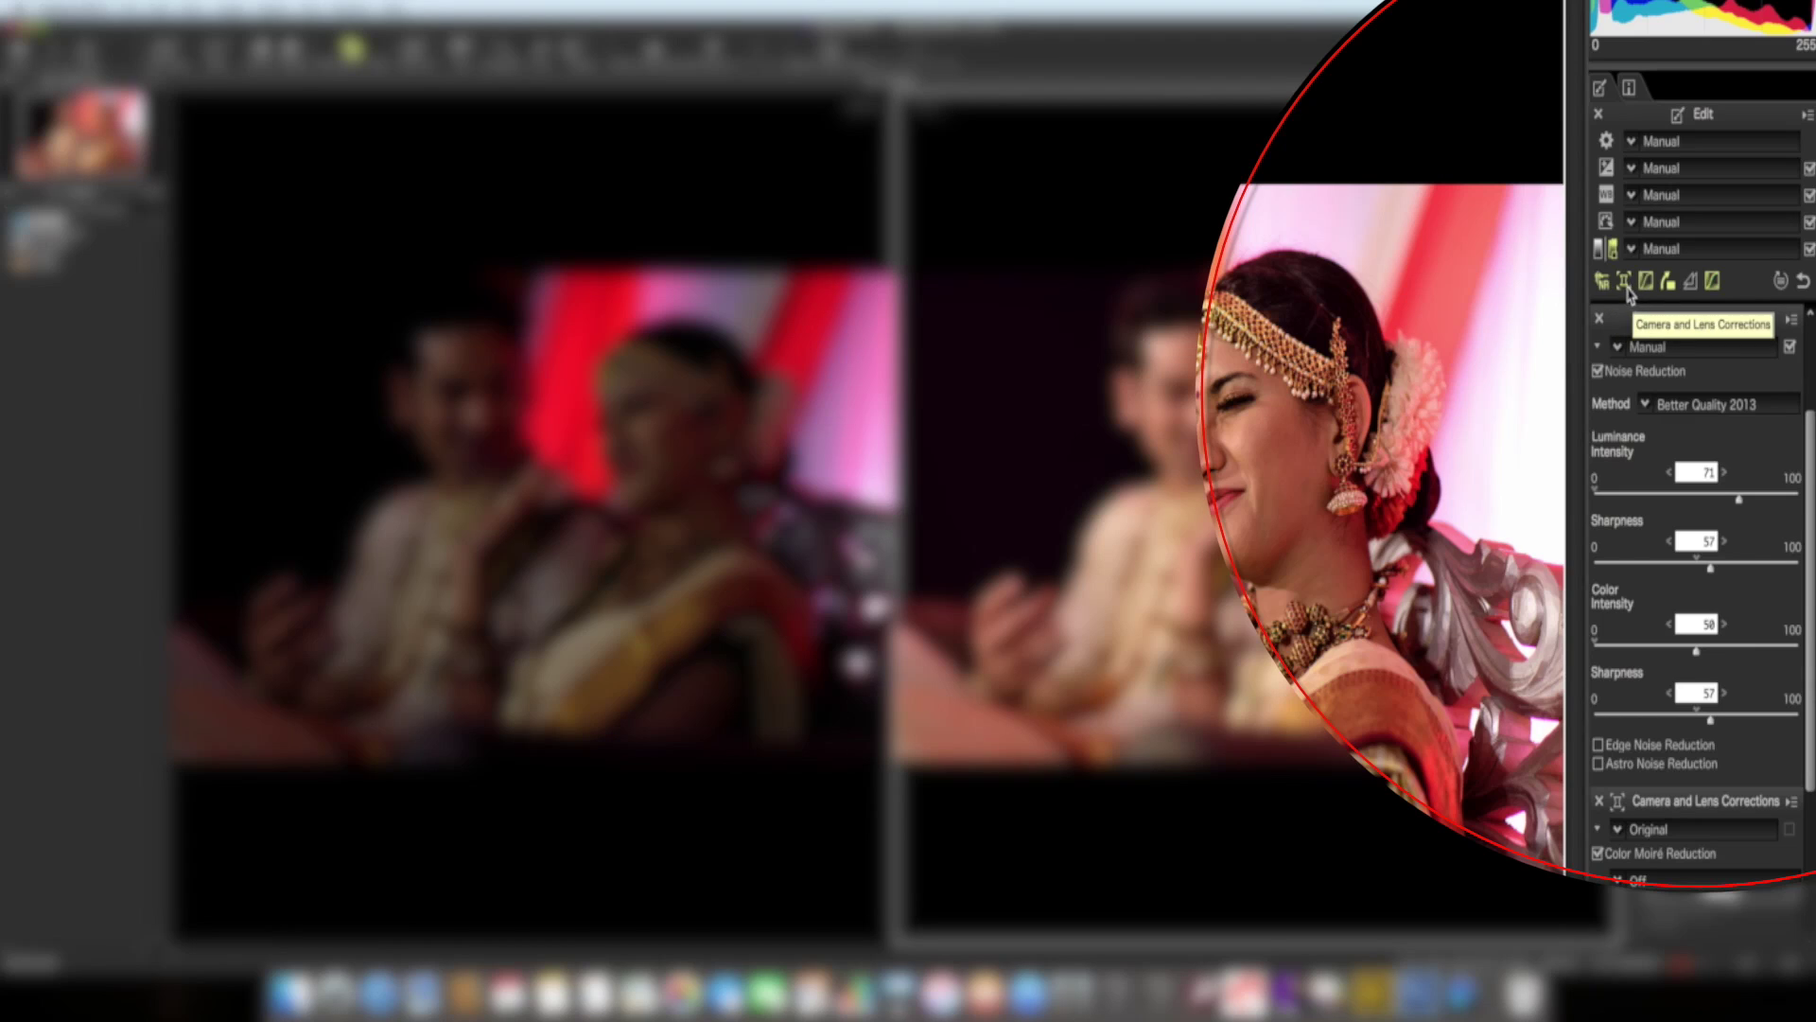
{"action": "left_click", "coordinate": [1625, 285]}
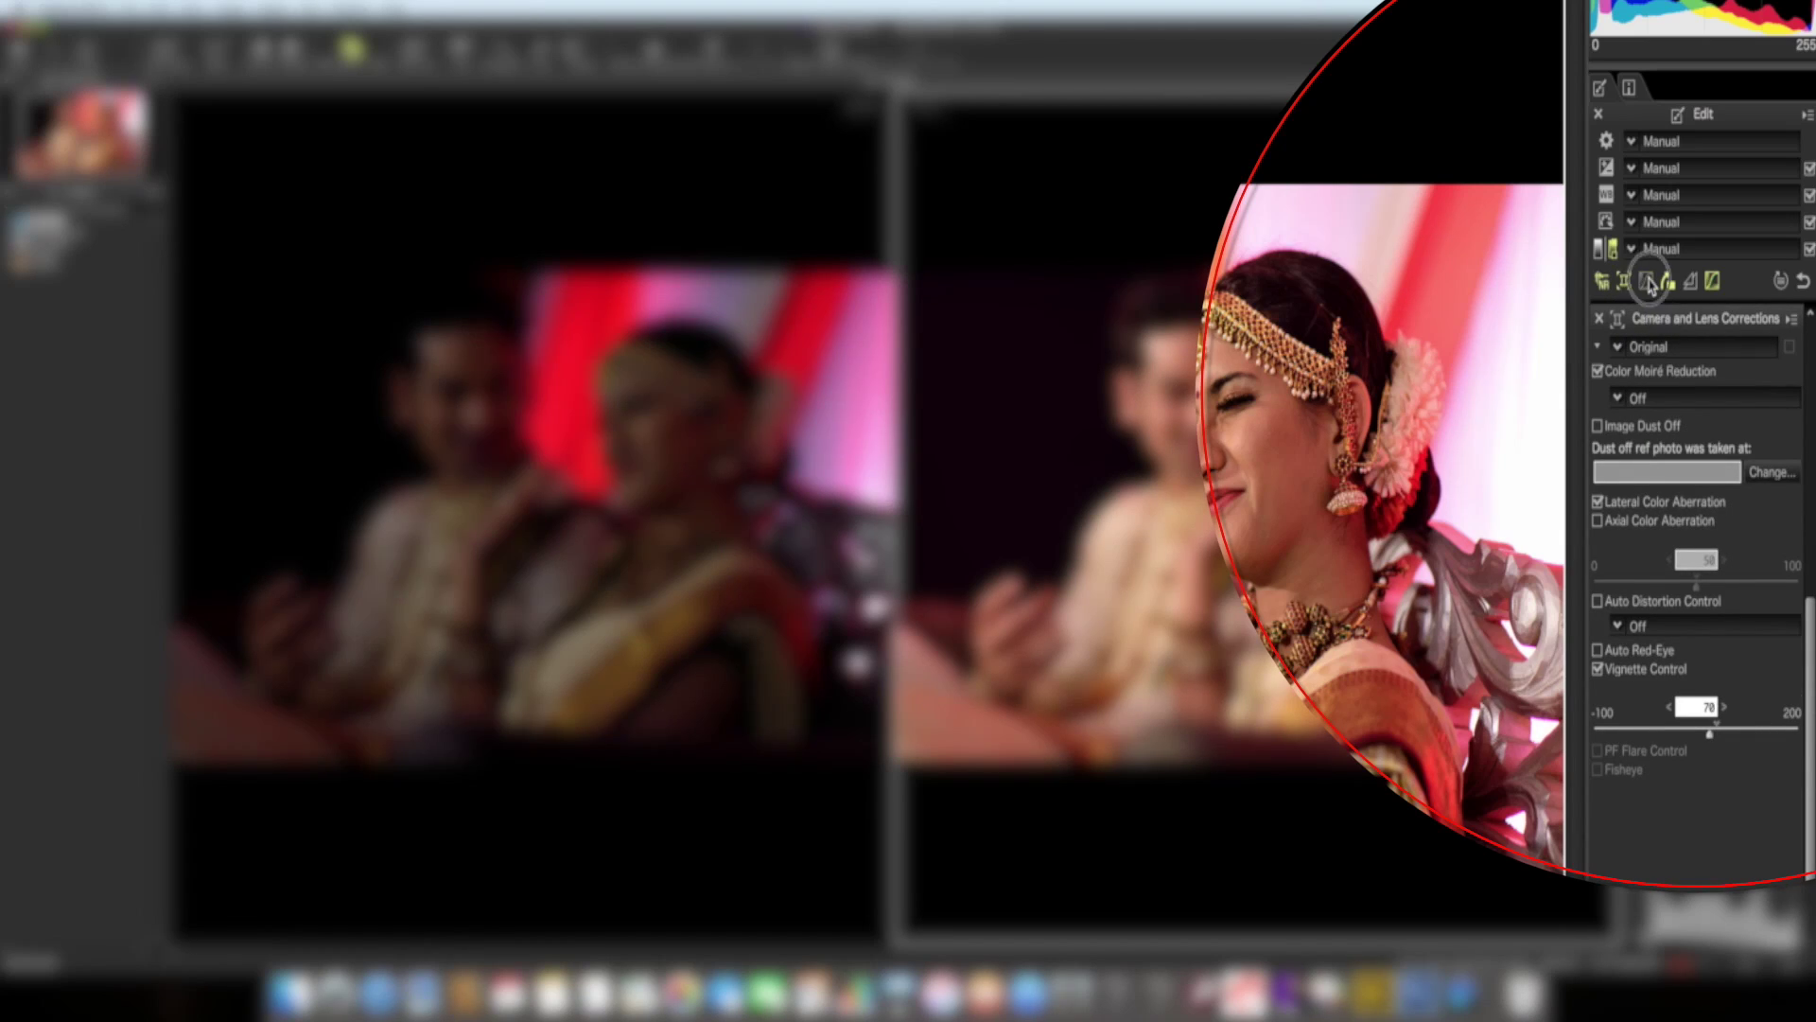
{"action": "left_click", "coordinate": [1647, 283]}
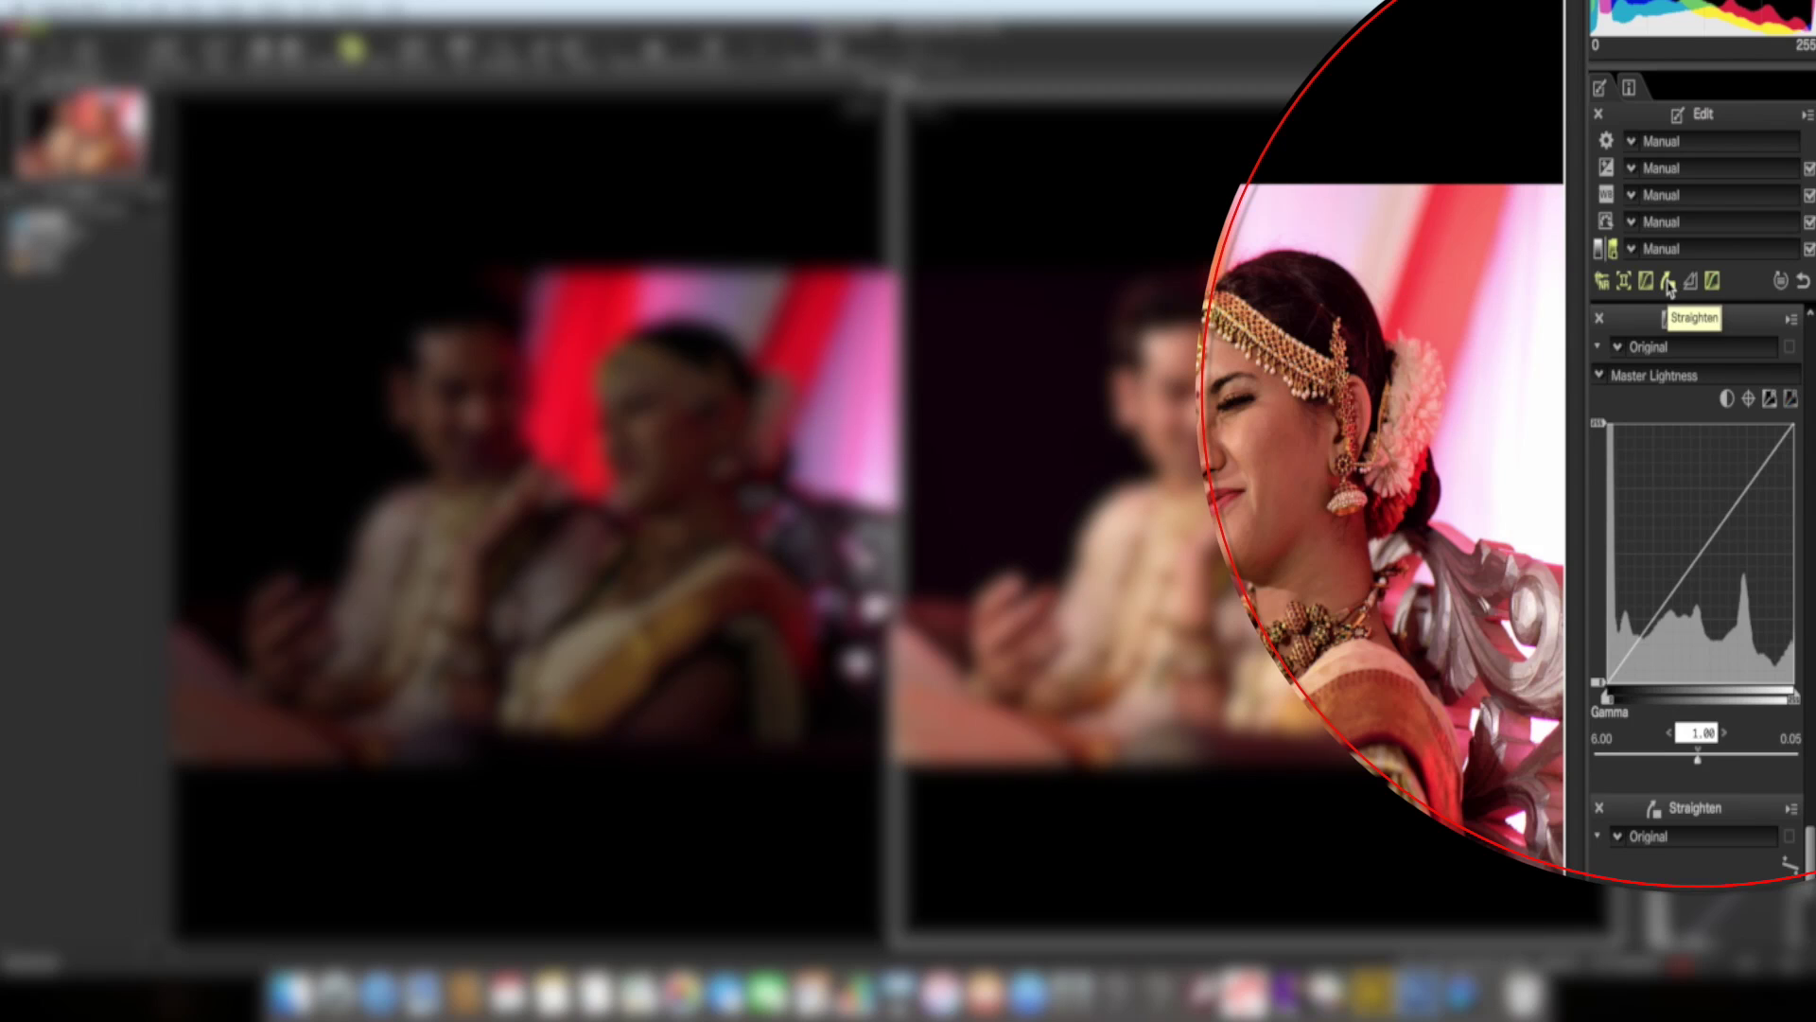
Bring up the Straighten adjustment and the Unsharp Mask settings for review
{"action": "left_click", "coordinate": [1668, 283]}
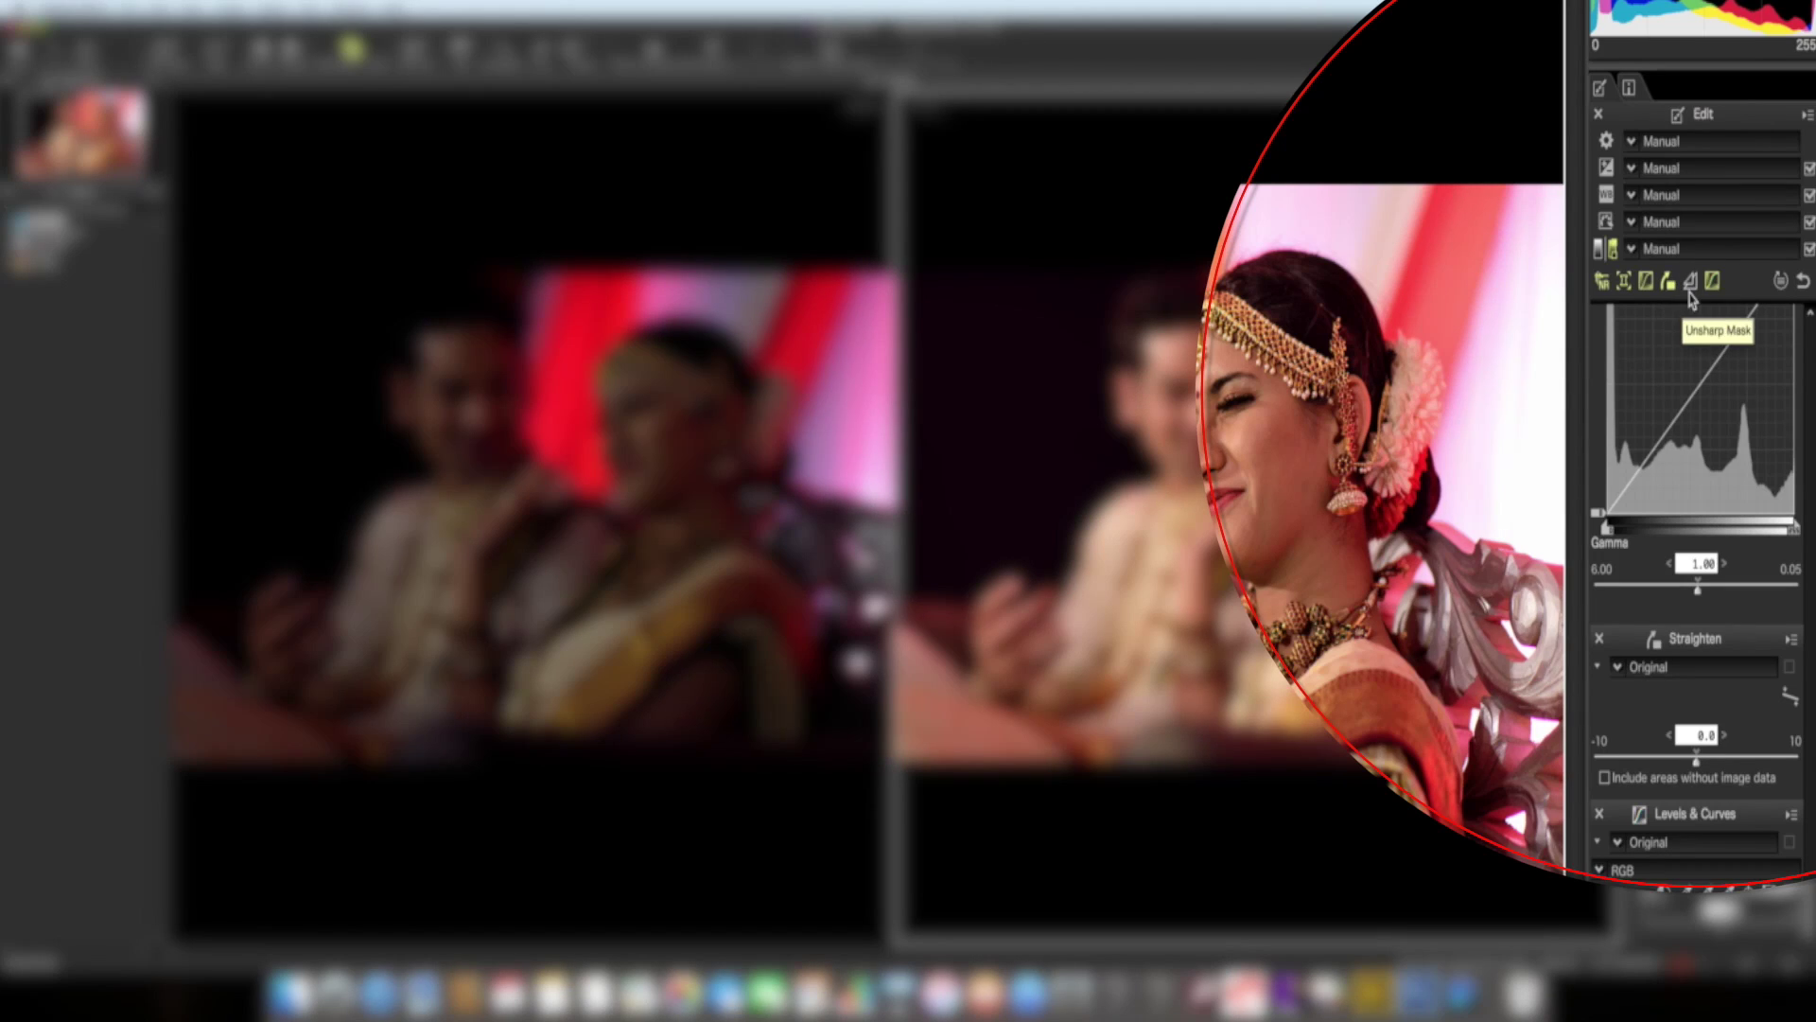
{"action": "left_click", "coordinate": [1692, 287]}
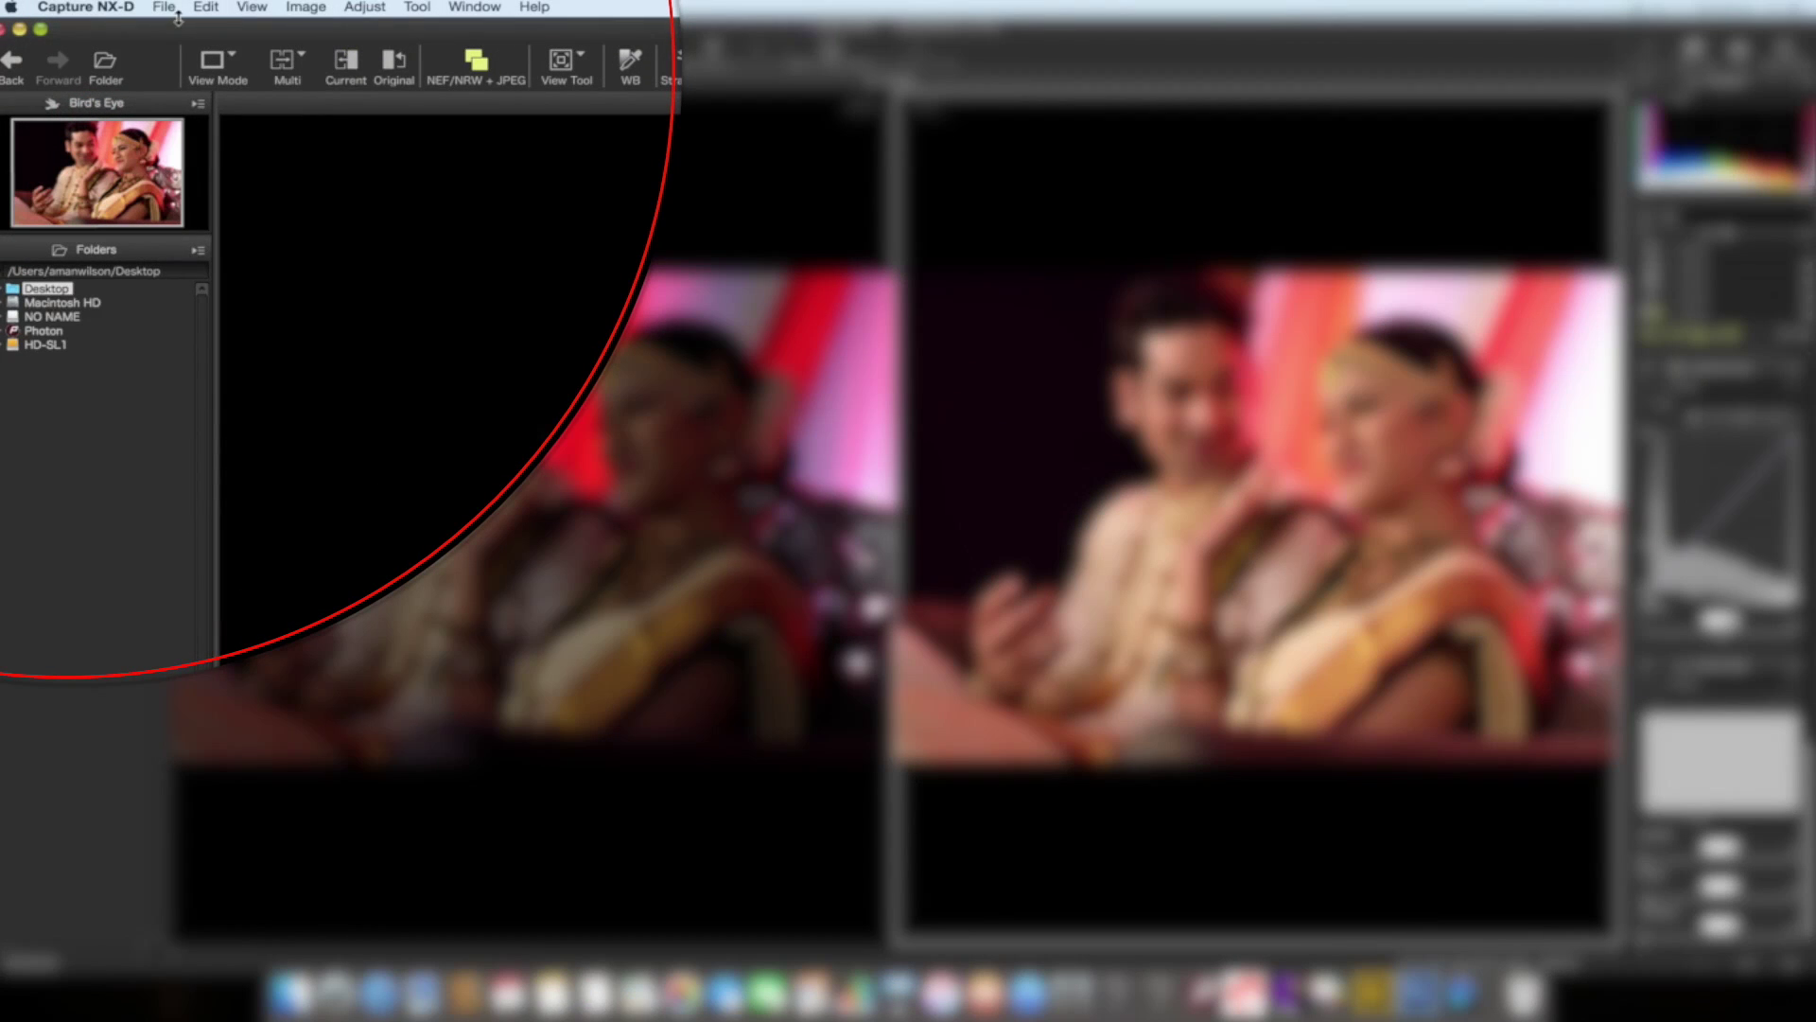
Start converting the edited photo to a new file named PROCESSED with the Desktop as its destination
{"action": "left_click", "coordinate": [170, 7]}
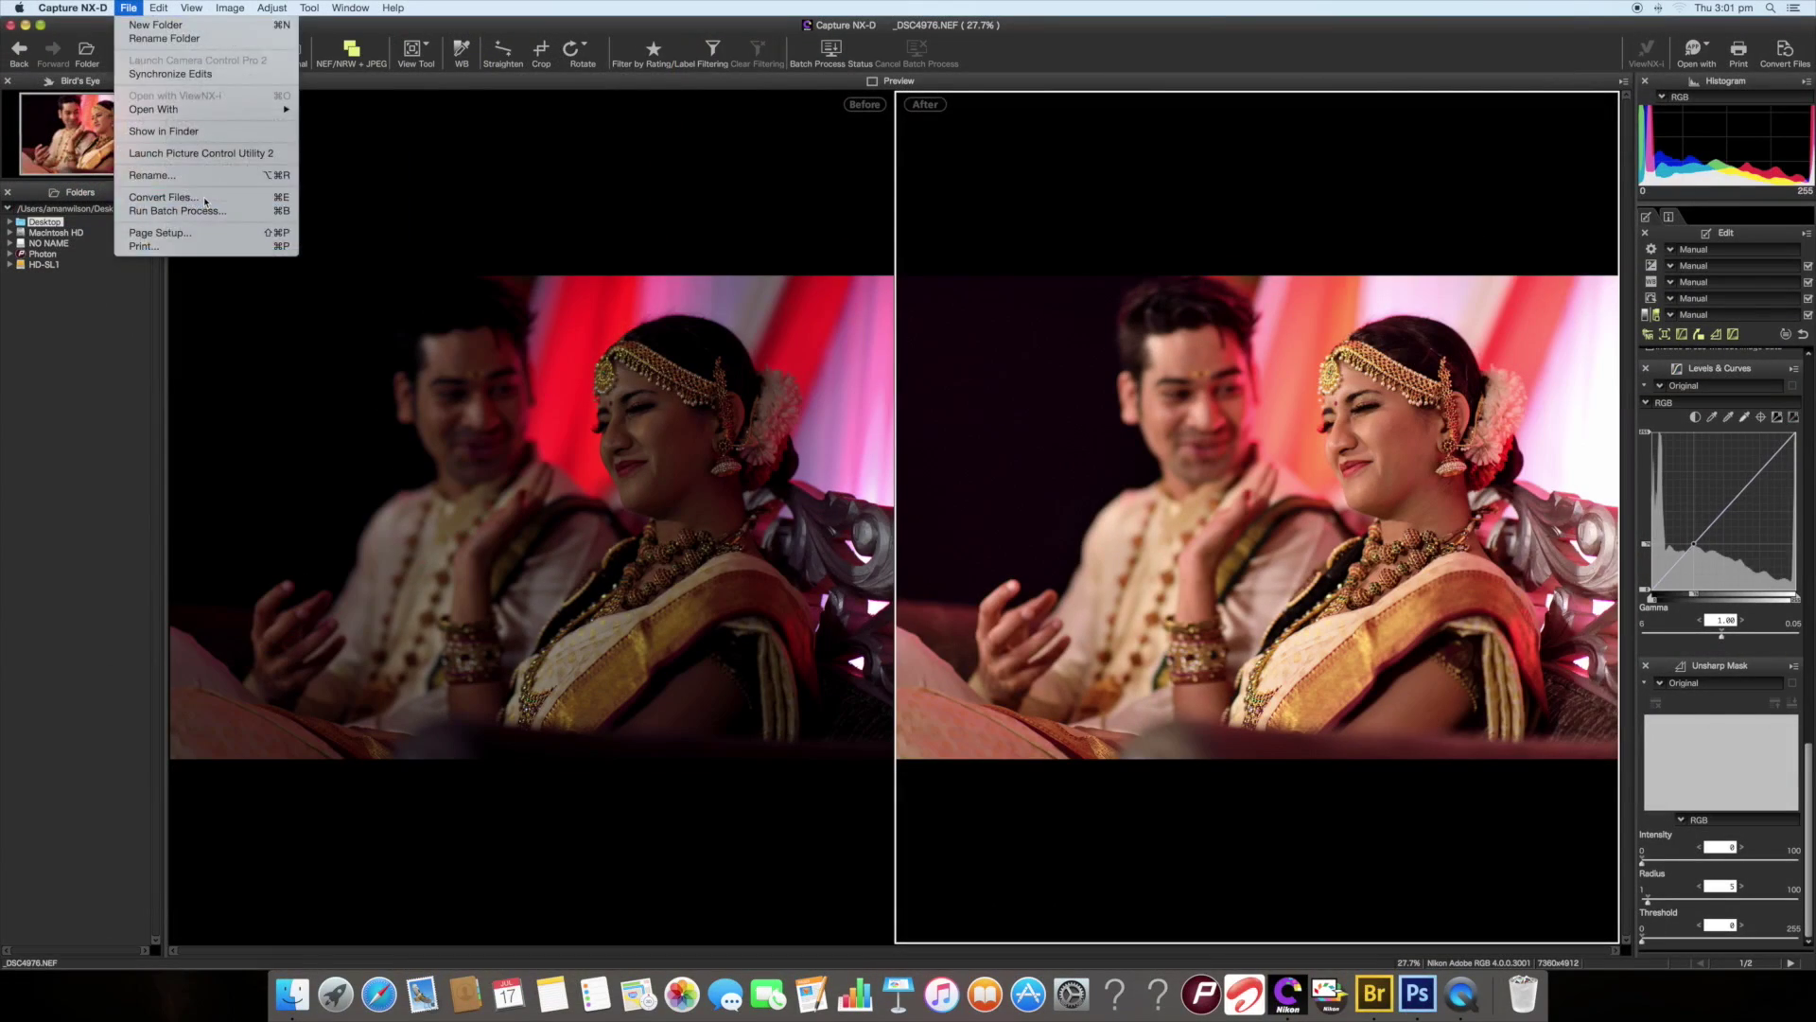
{"action": "left_click", "coordinate": [274, 257]}
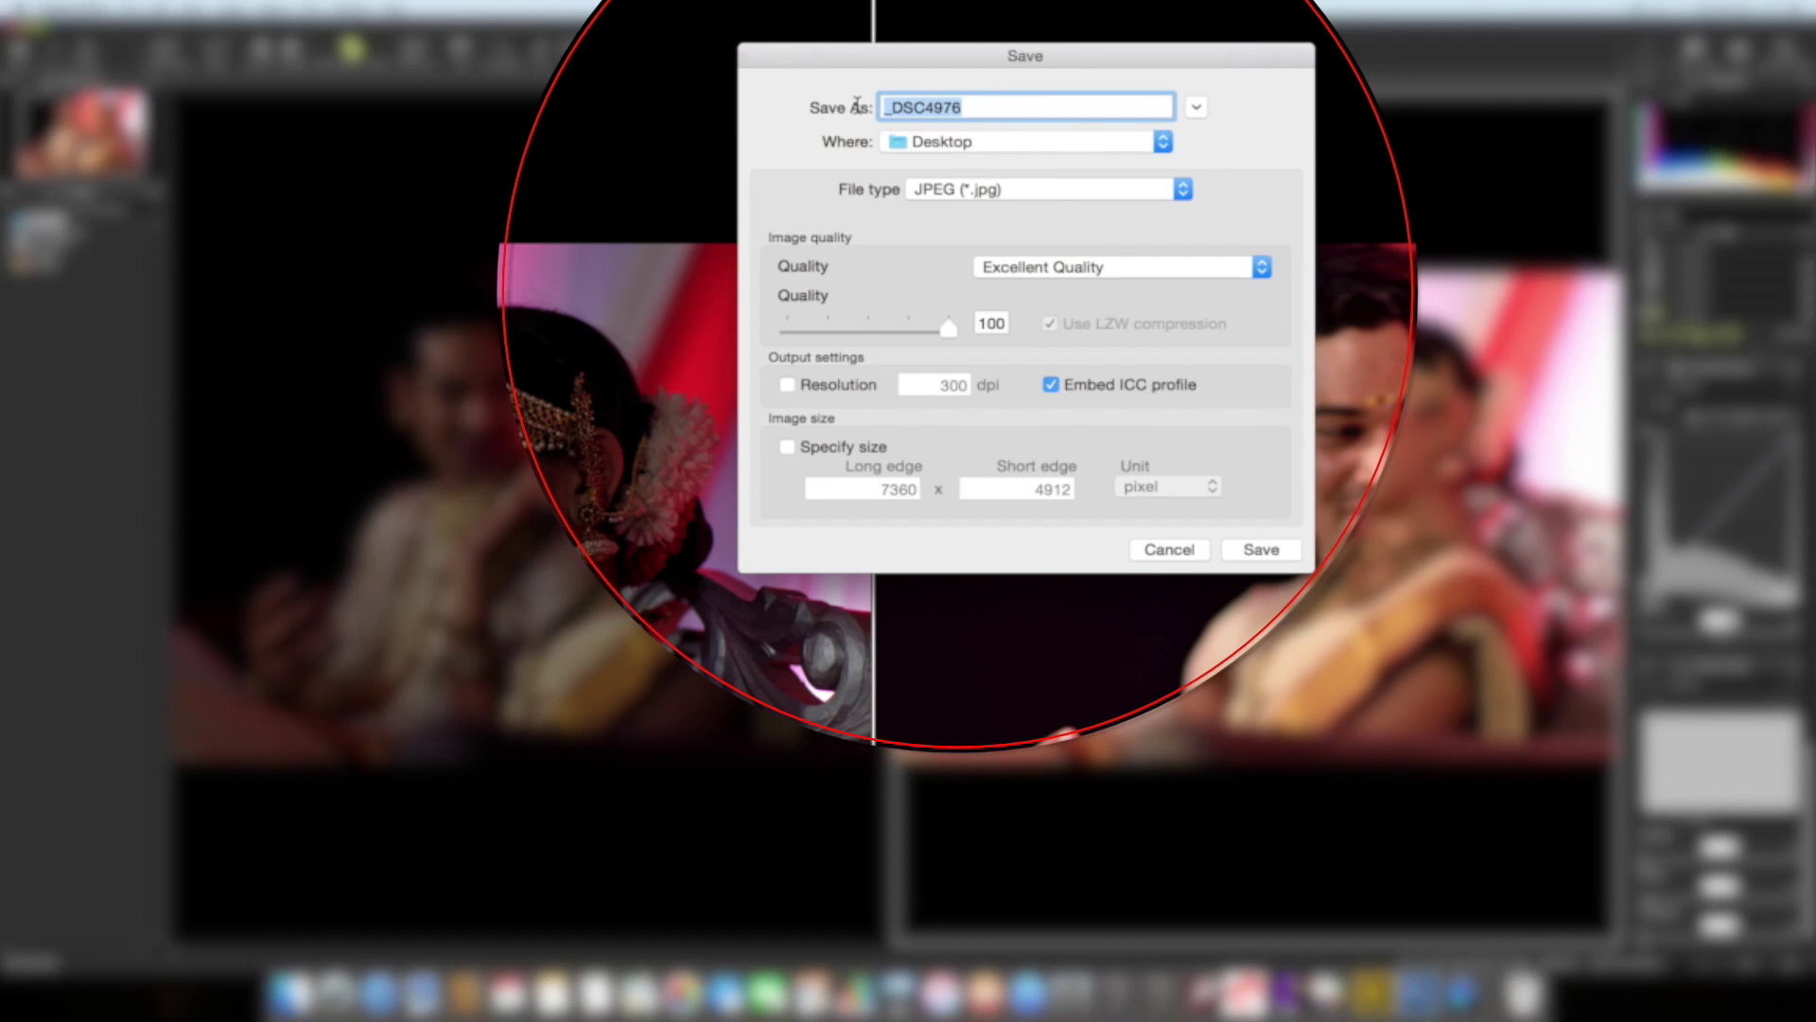
{"action": "type", "text": "PROCESSED"}
{"action": "left_click", "coordinate": [1163, 142]}
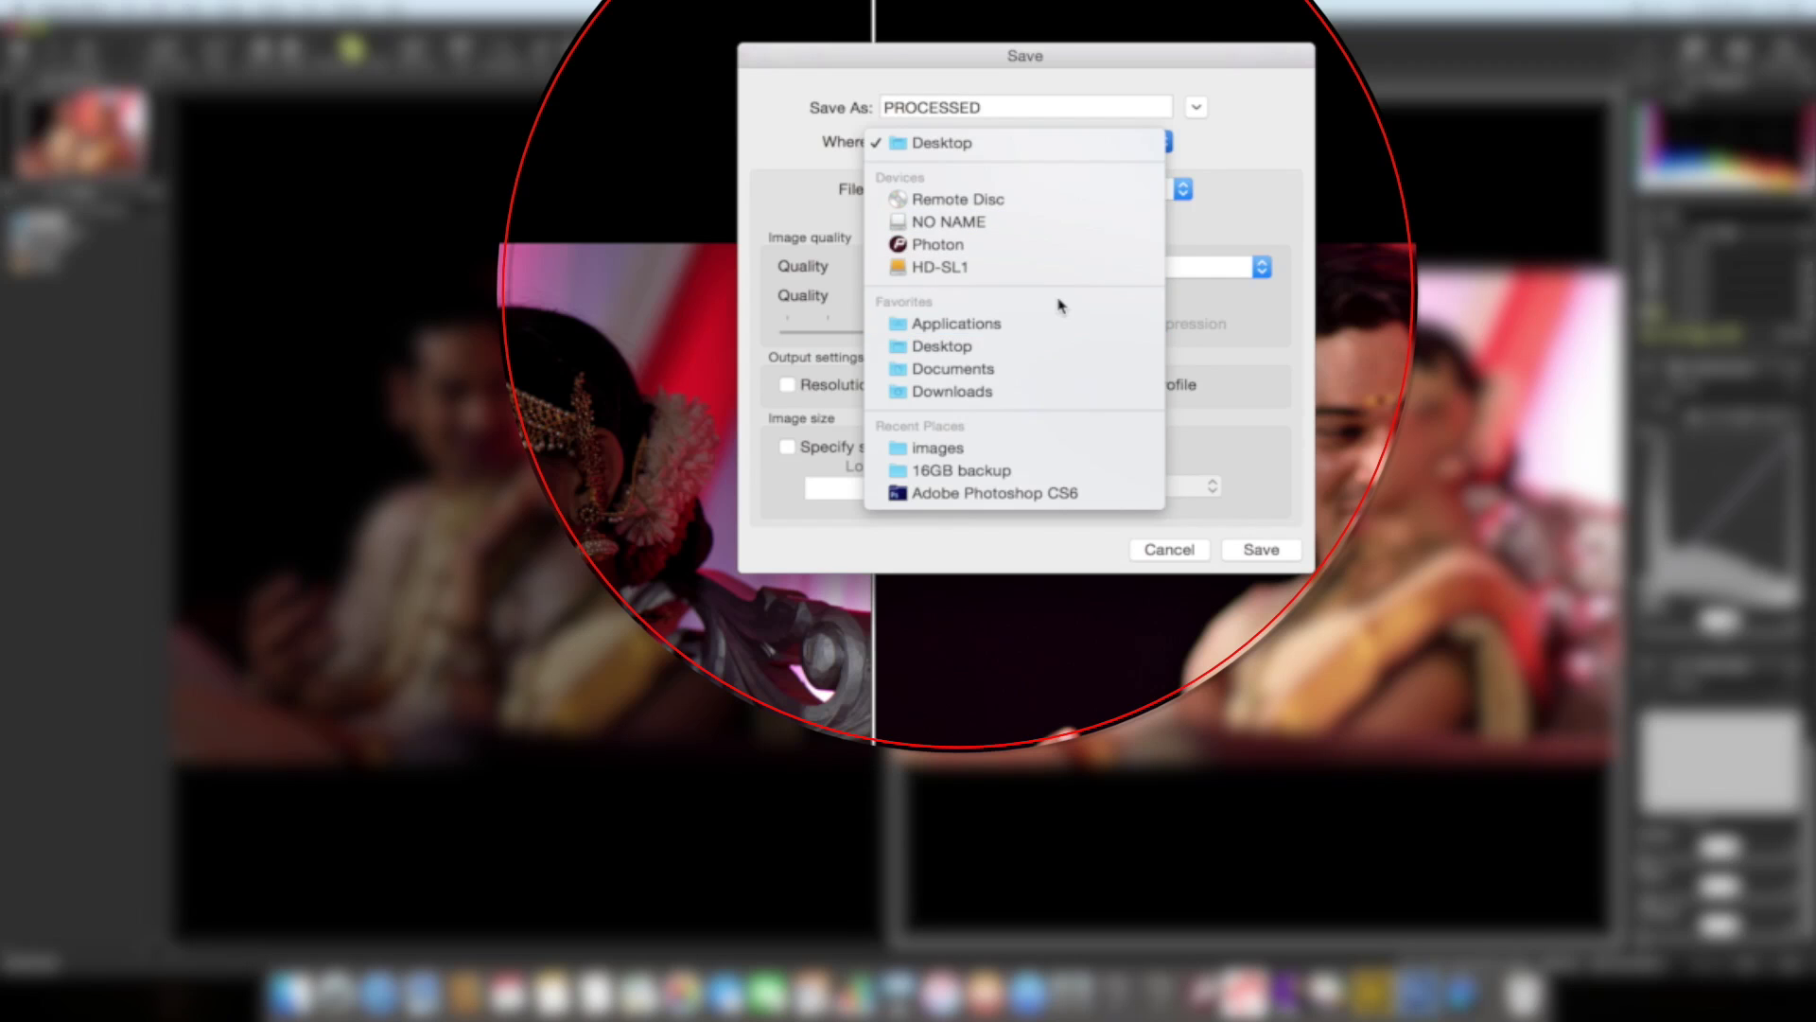
{"action": "left_click", "coordinate": [1076, 357]}
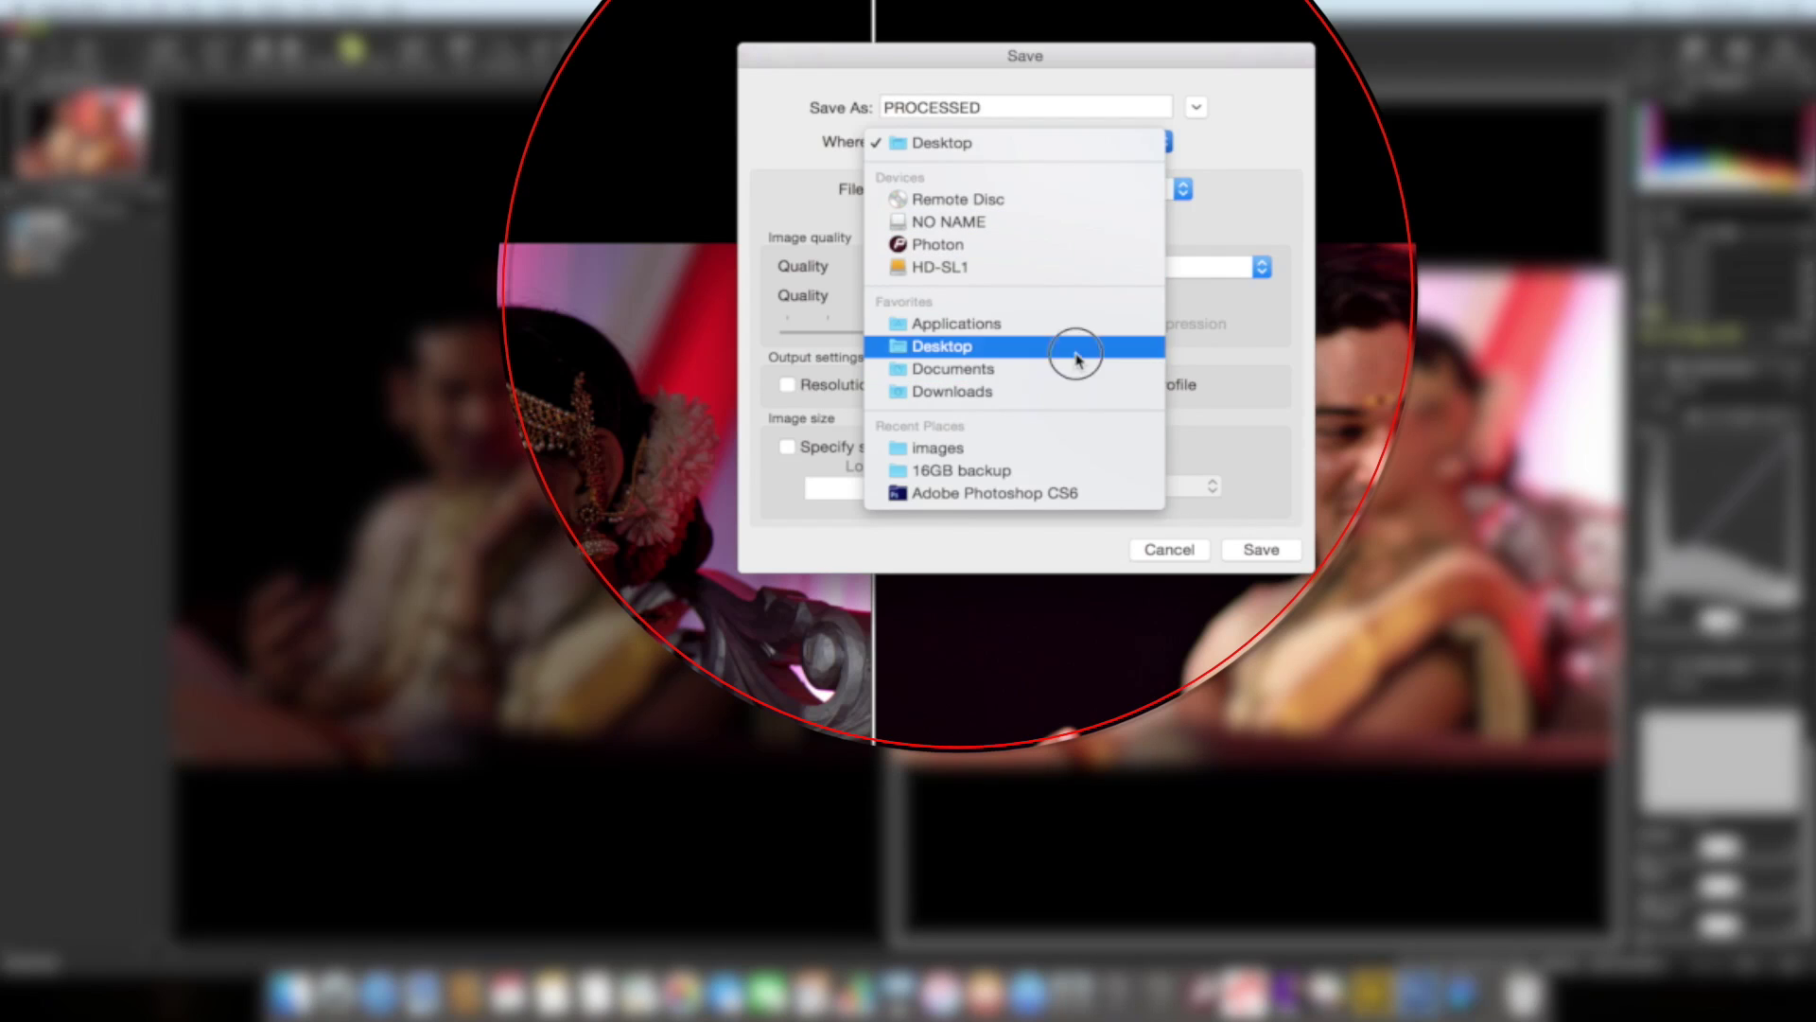
Try the TIFF file type with the TIFF 16bit format for the export, and return the file type to JPEG
{"action": "left_click", "coordinate": [1184, 189]}
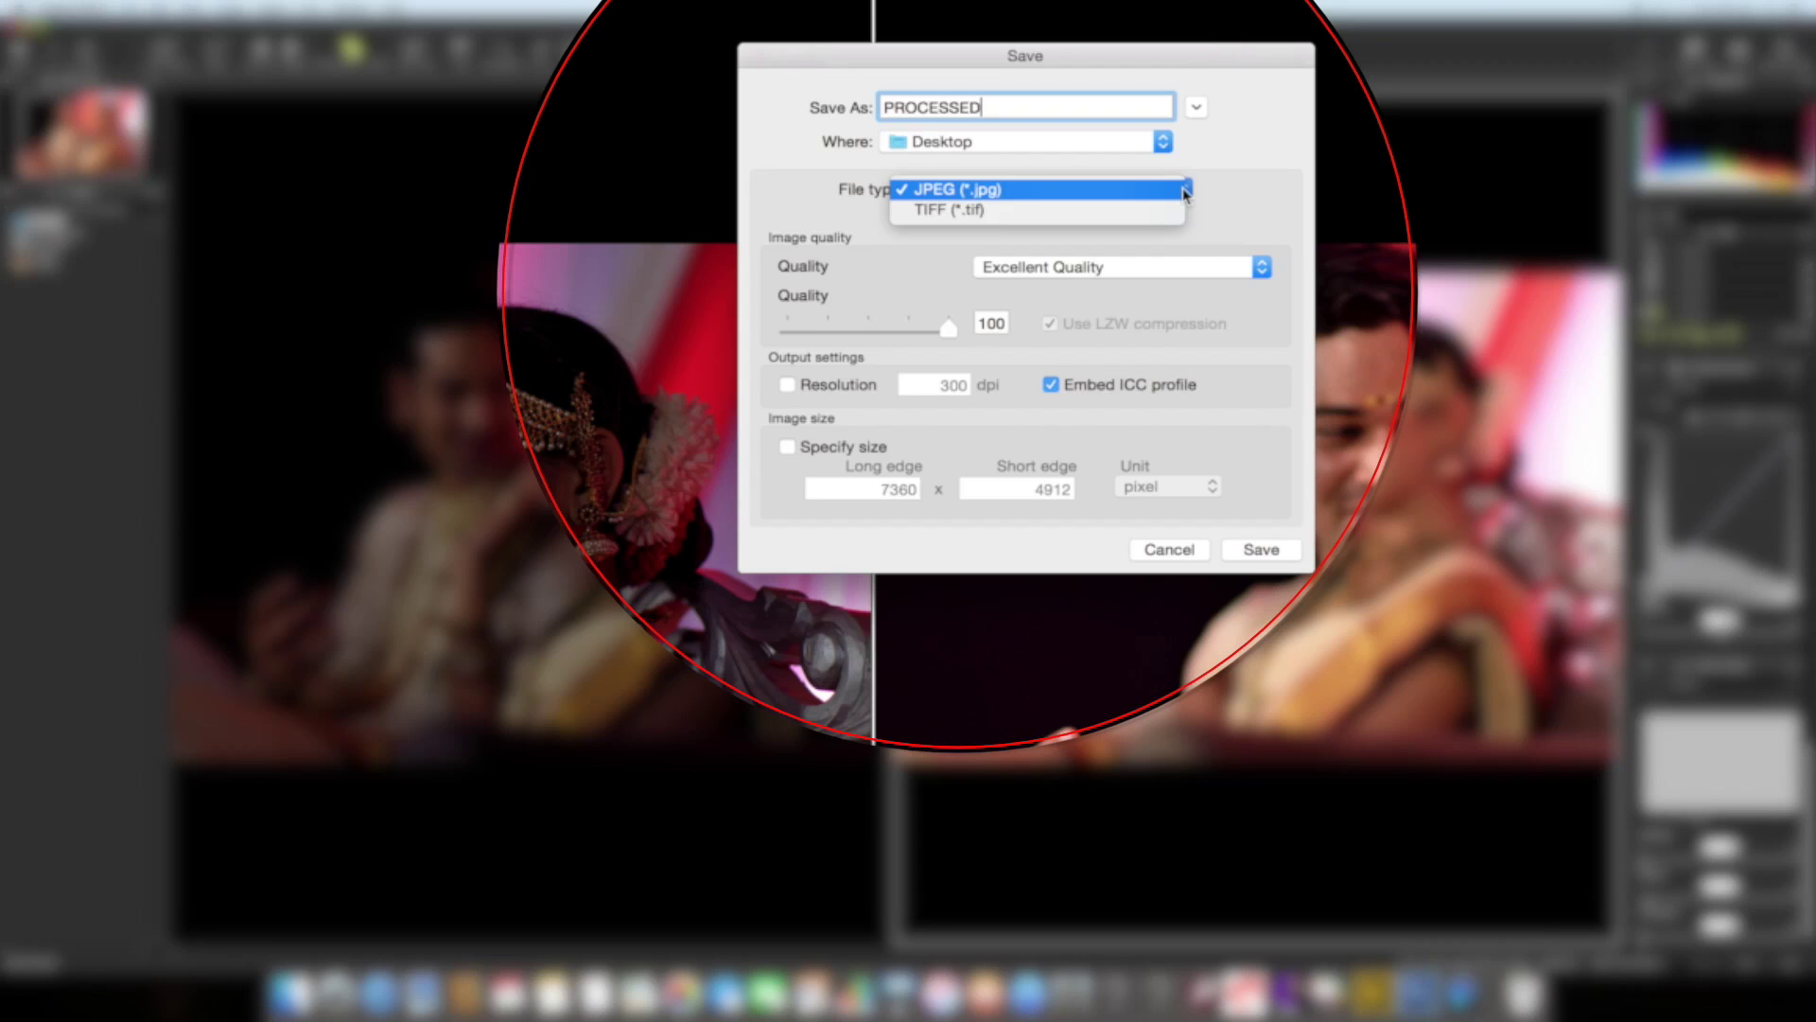
{"action": "left_click", "coordinate": [1095, 212]}
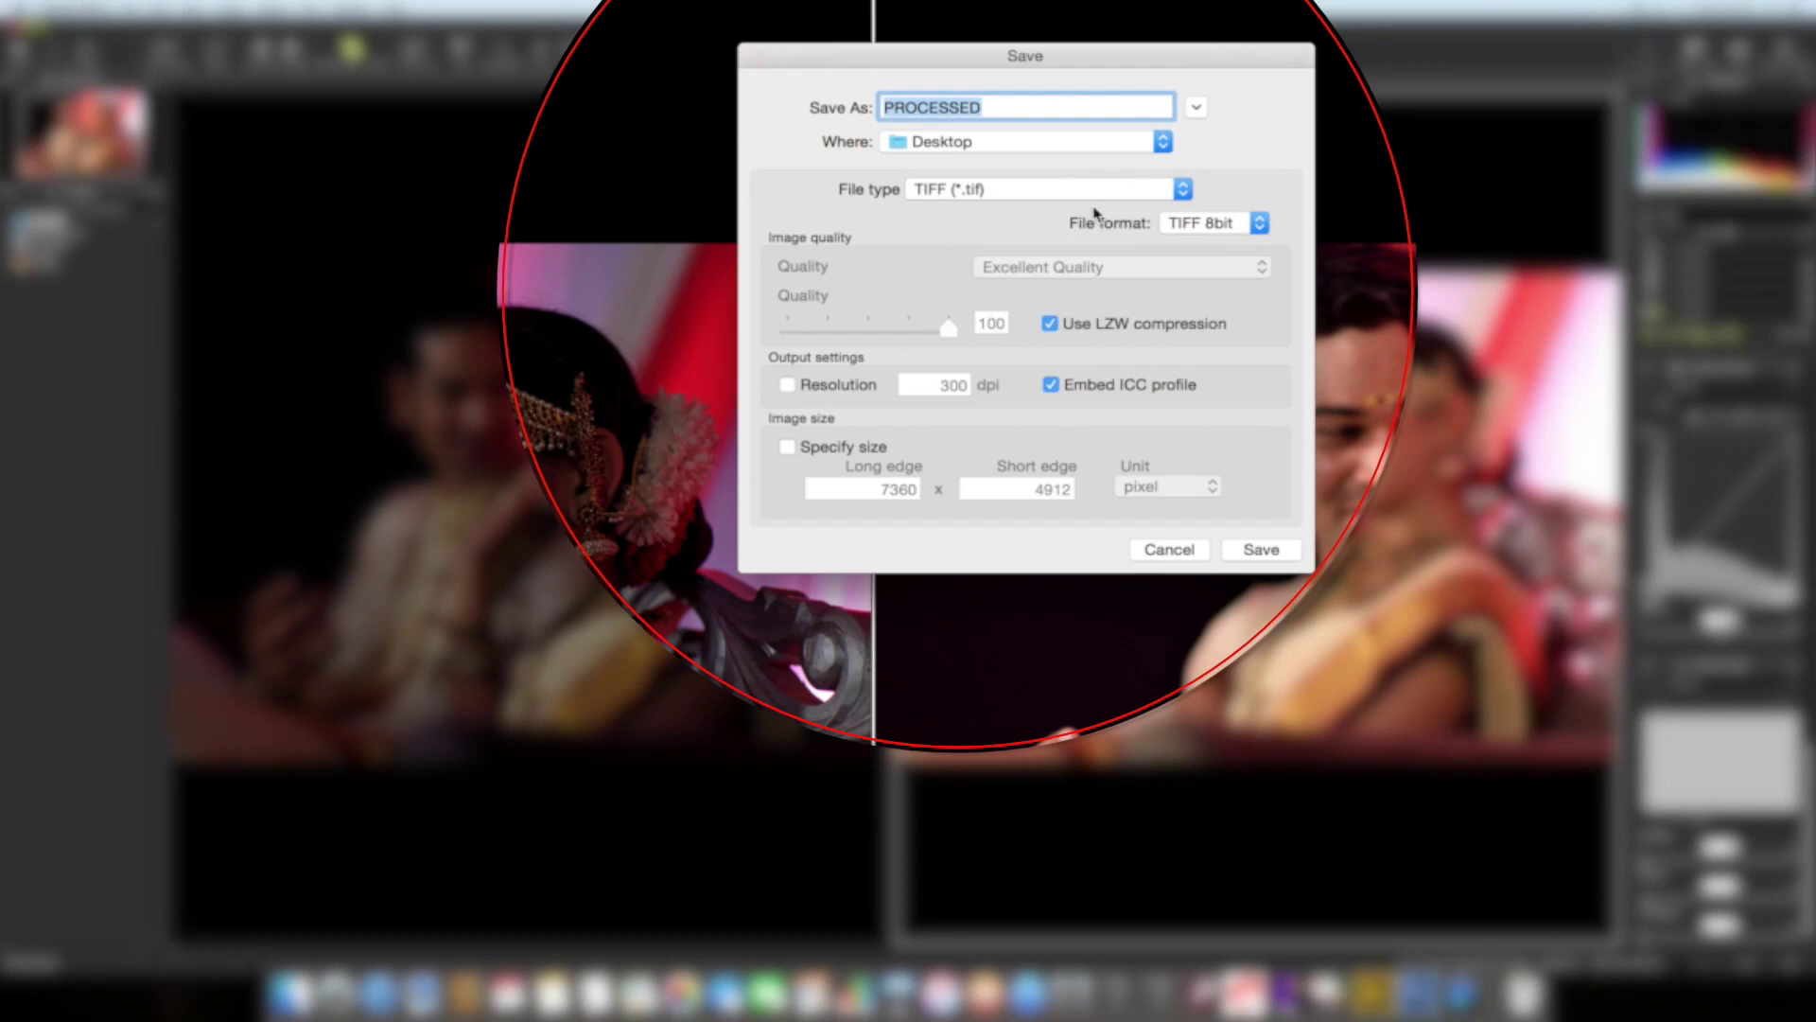
{"action": "left_click", "coordinate": [1260, 223]}
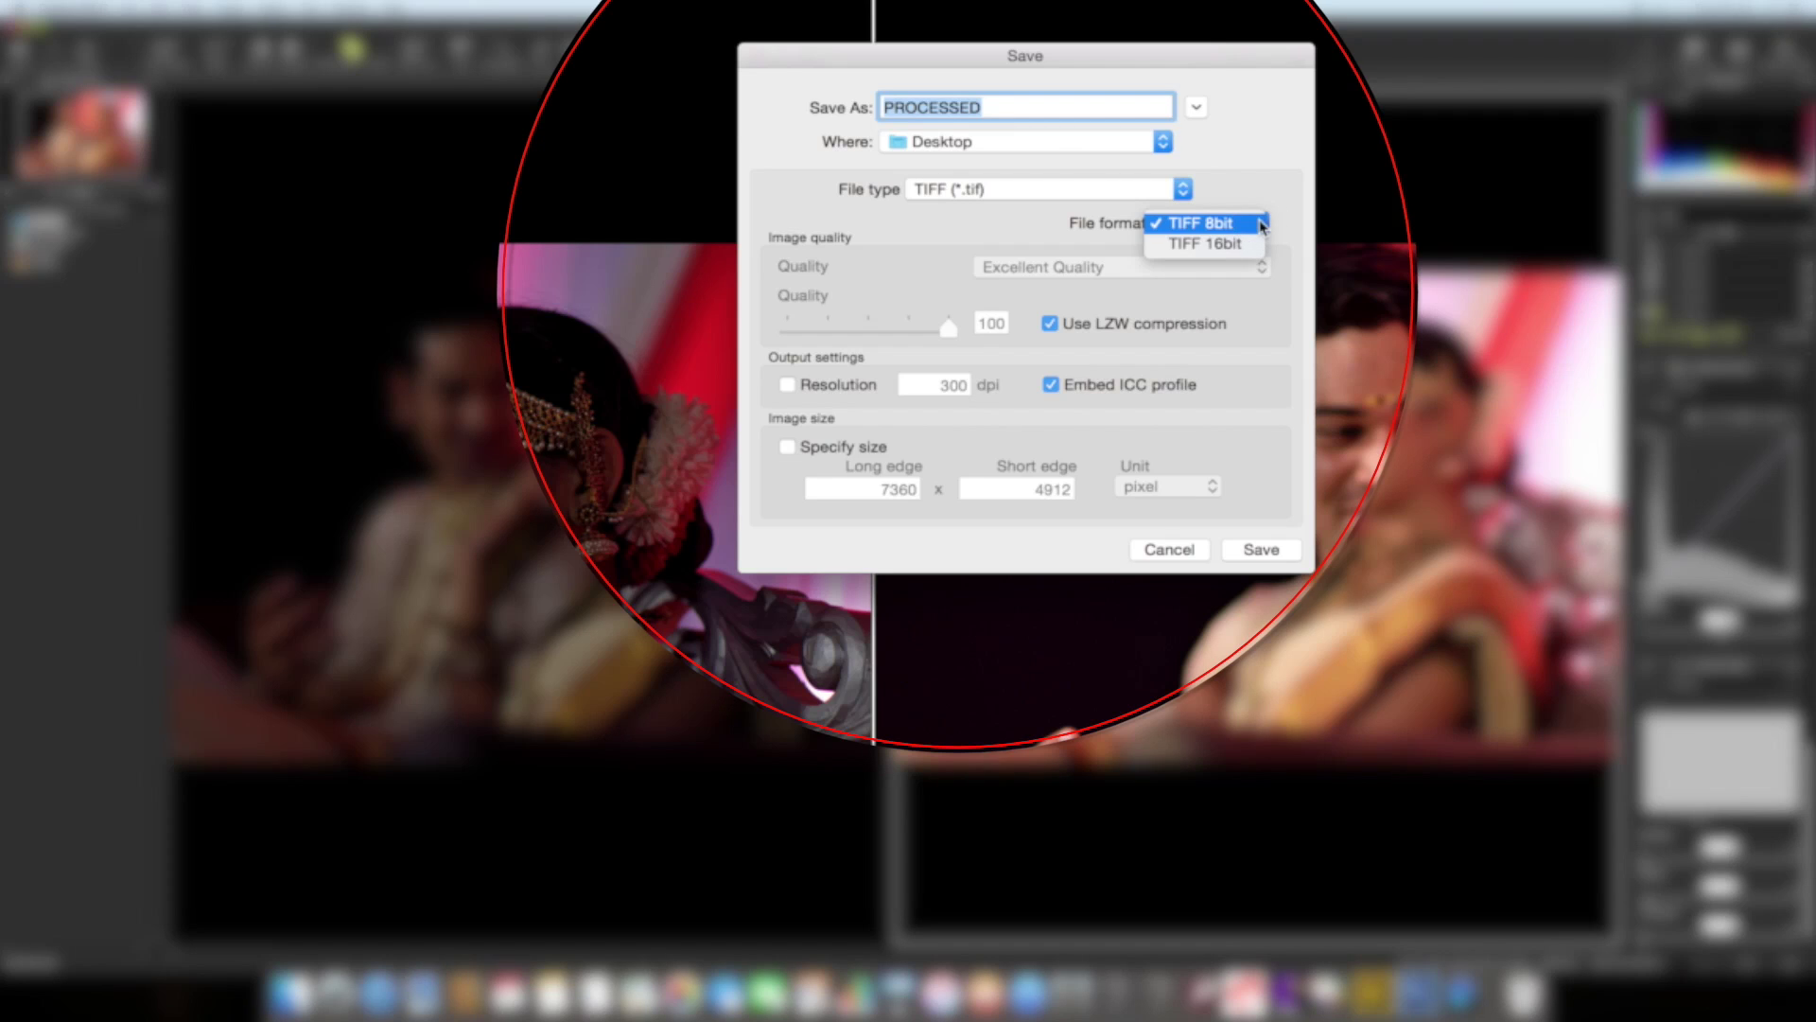
{"action": "left_click", "coordinate": [1237, 244]}
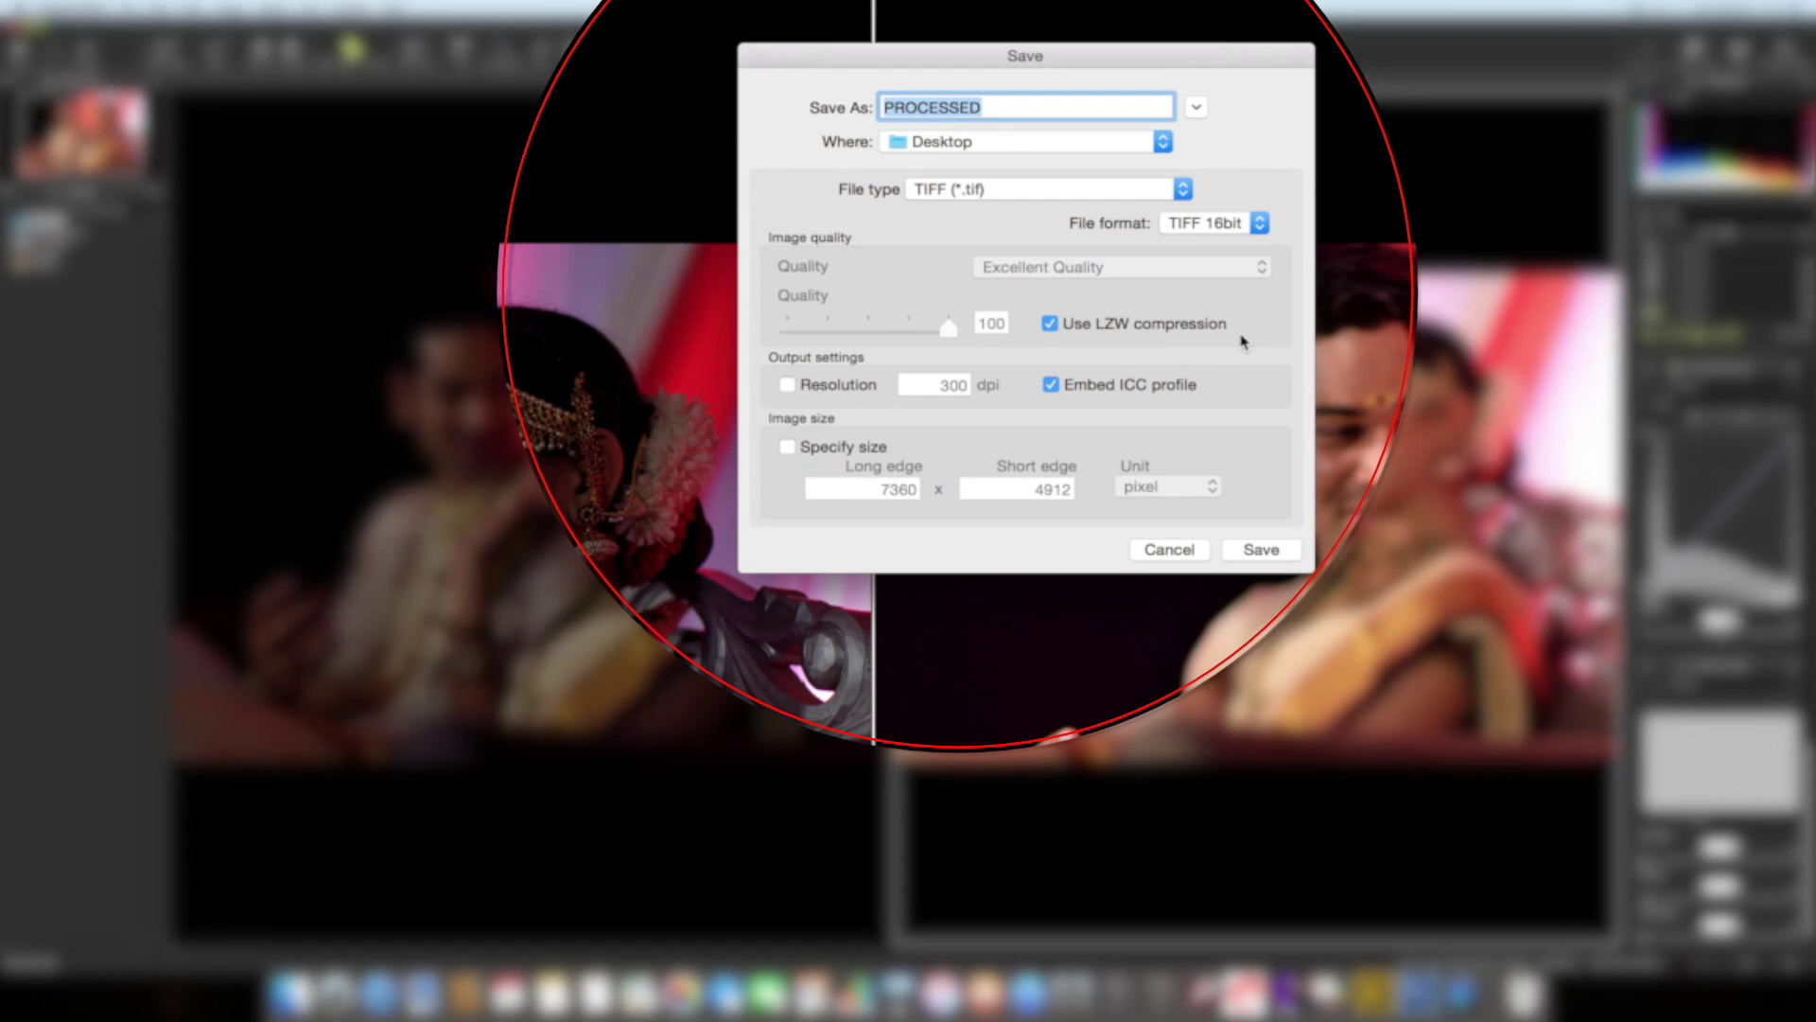
{"action": "left_click", "coordinate": [1183, 190]}
{"action": "left_click", "coordinate": [1100, 179]}
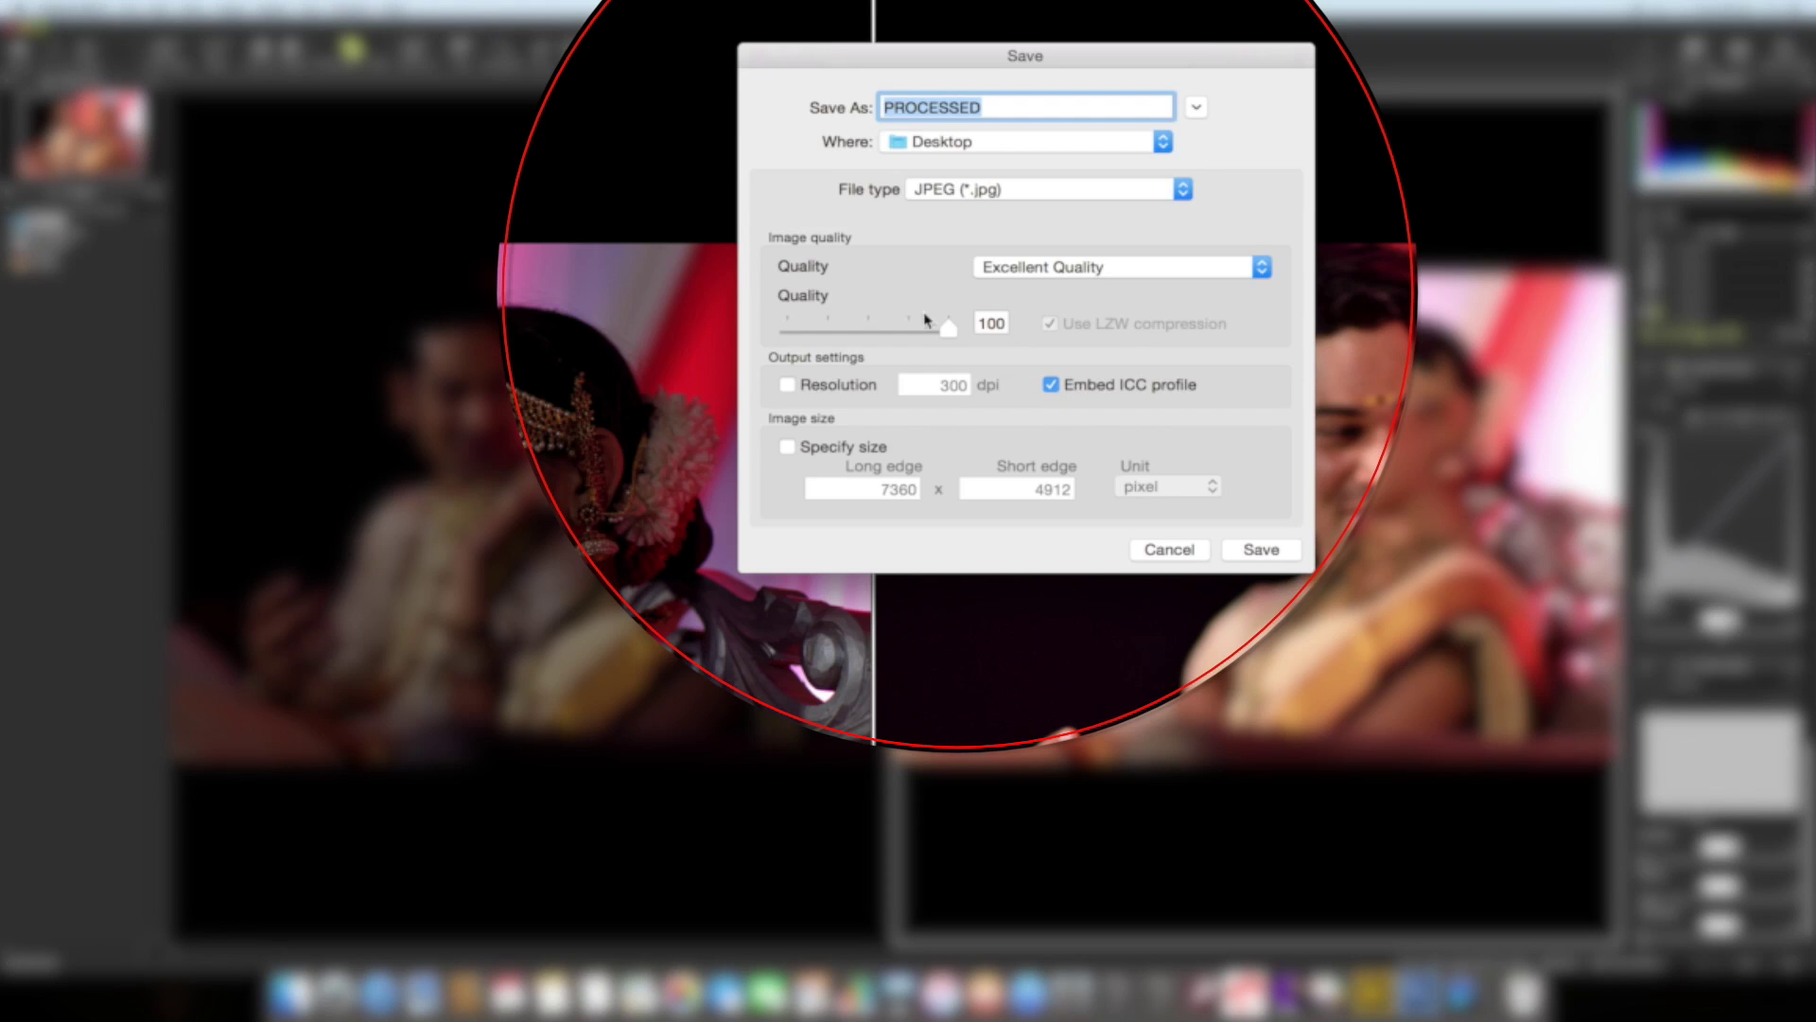
Try a specified export size with a long edge of 1600 pixels, and turn the size option back off
{"action": "left_click", "coordinate": [791, 449]}
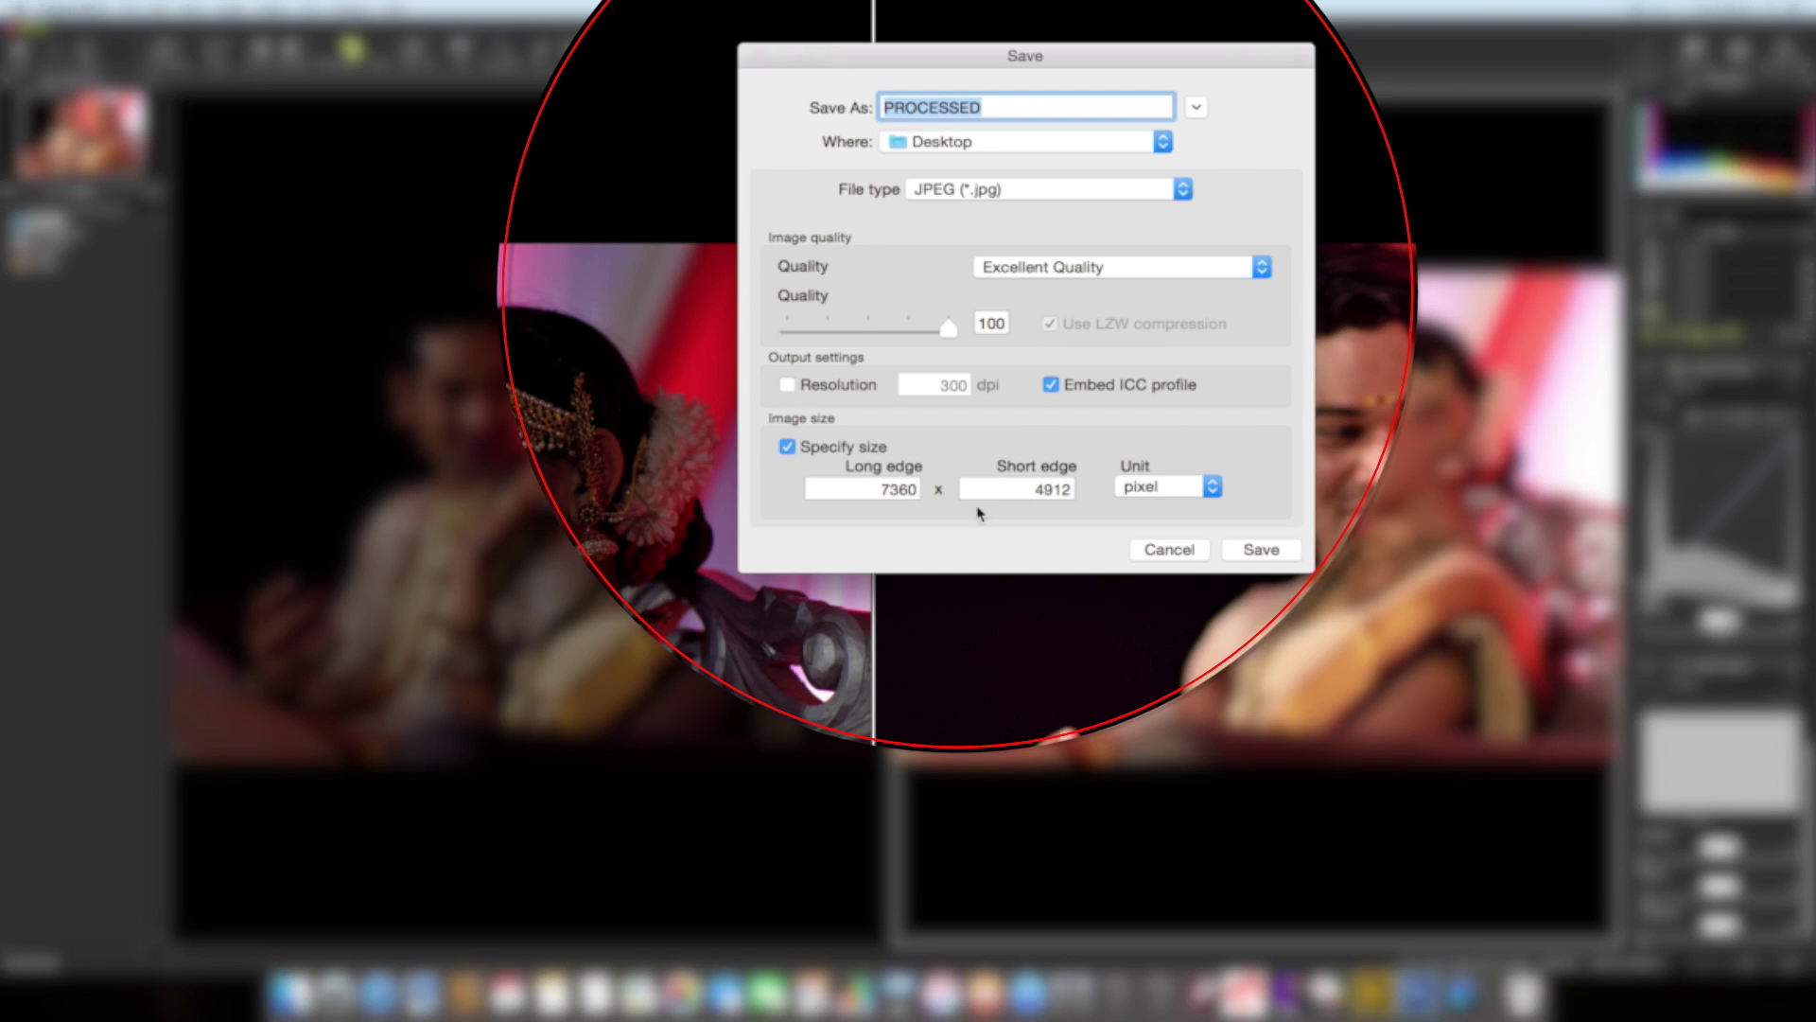
{"action": "left_click", "coordinate": [890, 490]}
{"action": "double_click", "coordinate": [890, 490]}
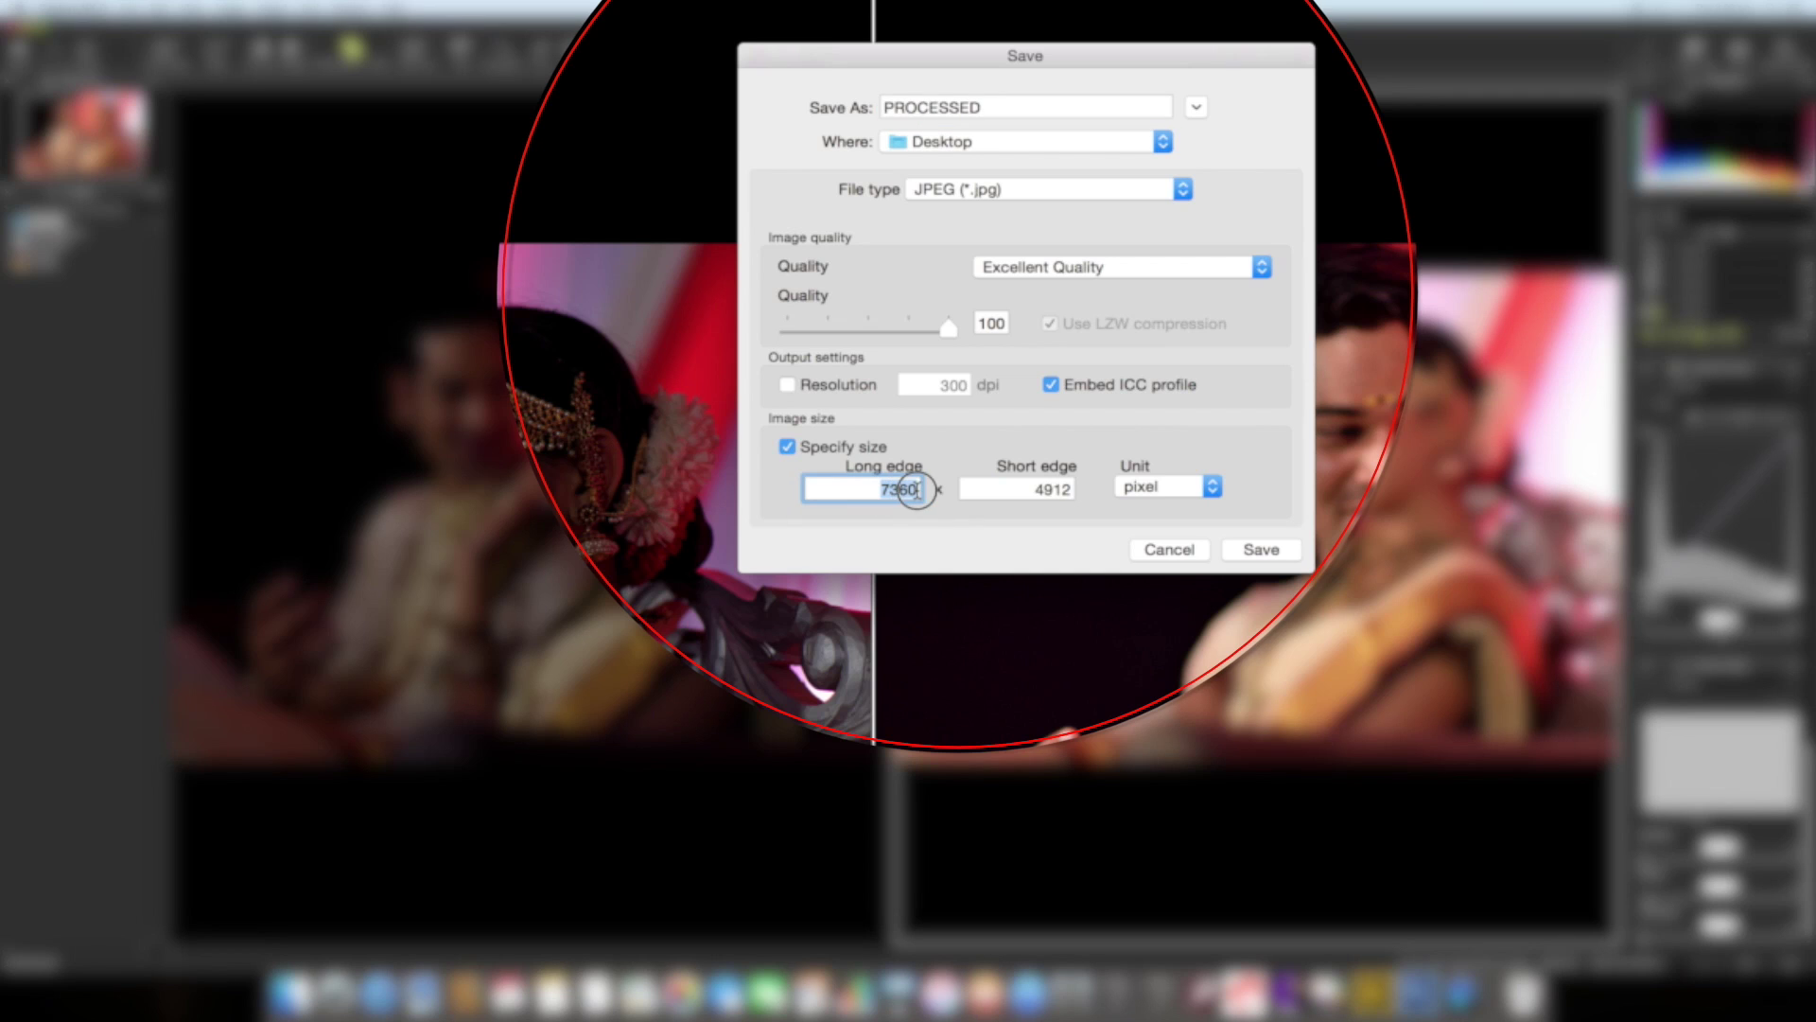
{"action": "key", "text": "BackSpace"}
{"action": "type", "text": "1600"}
{"action": "left_click", "coordinate": [789, 447]}
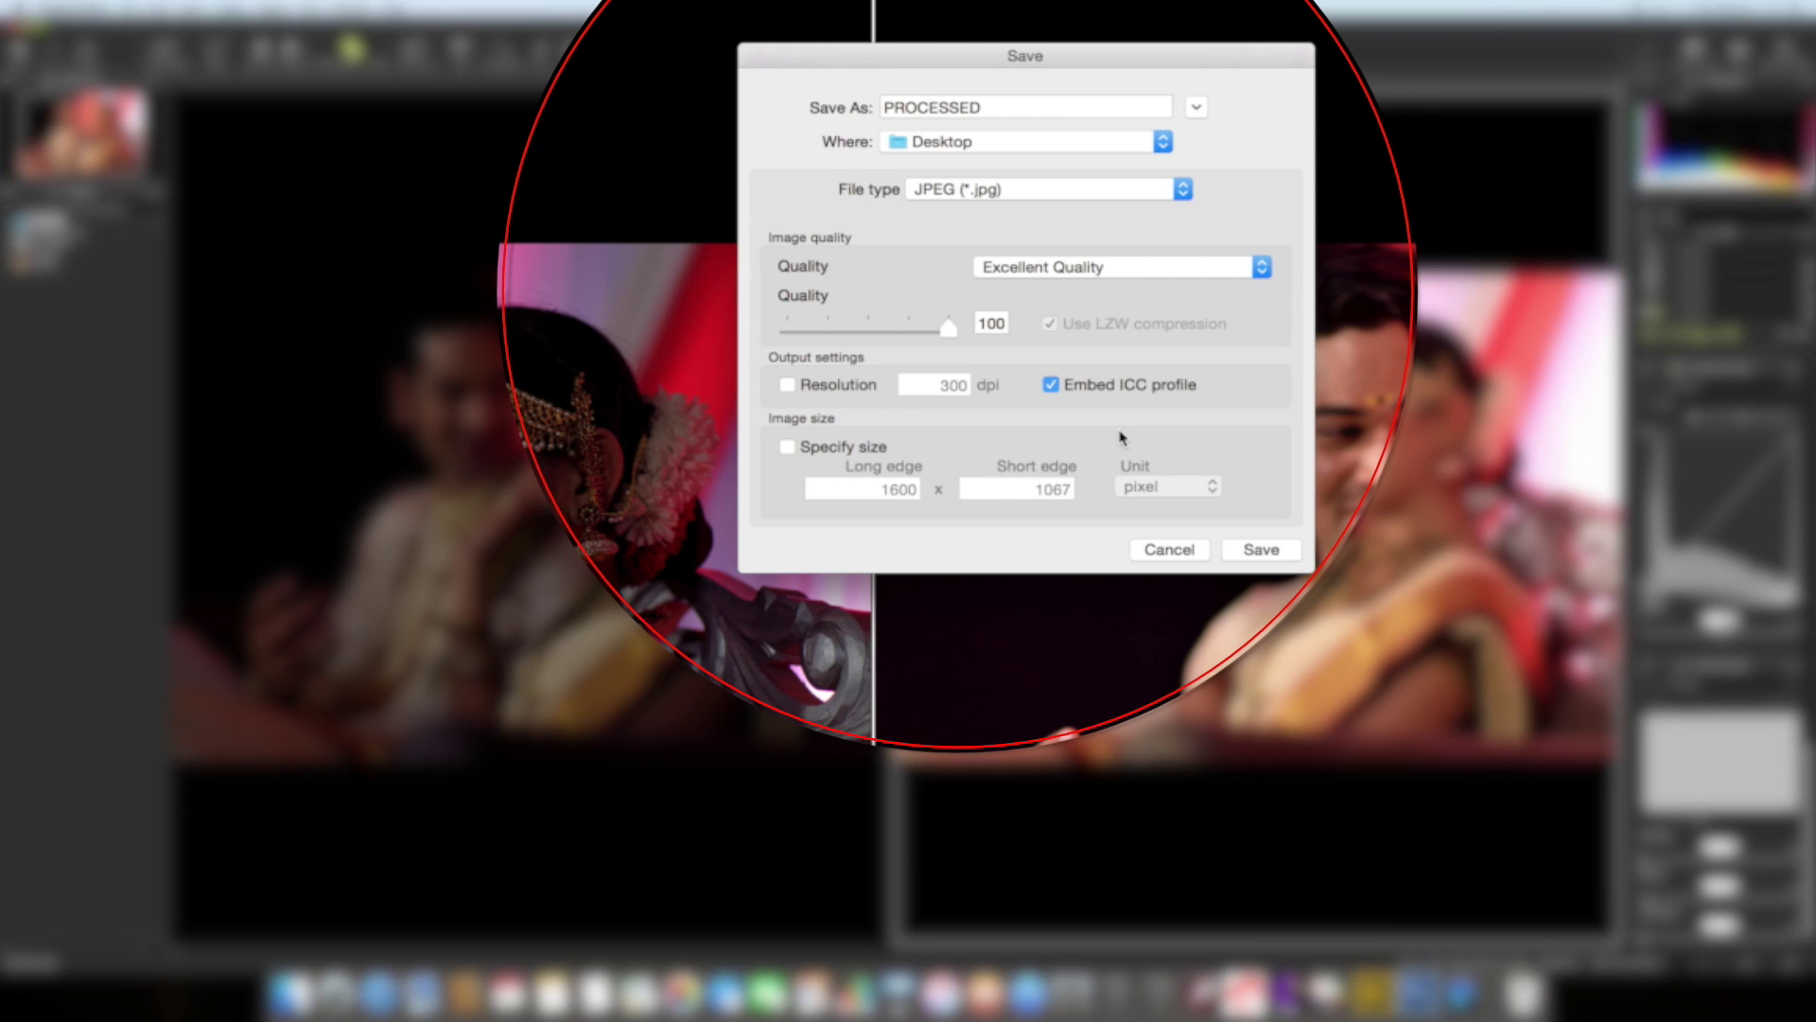
Keep the JPEG quality at Excellent Quality and save the converted file
{"action": "left_click", "coordinate": [1263, 268]}
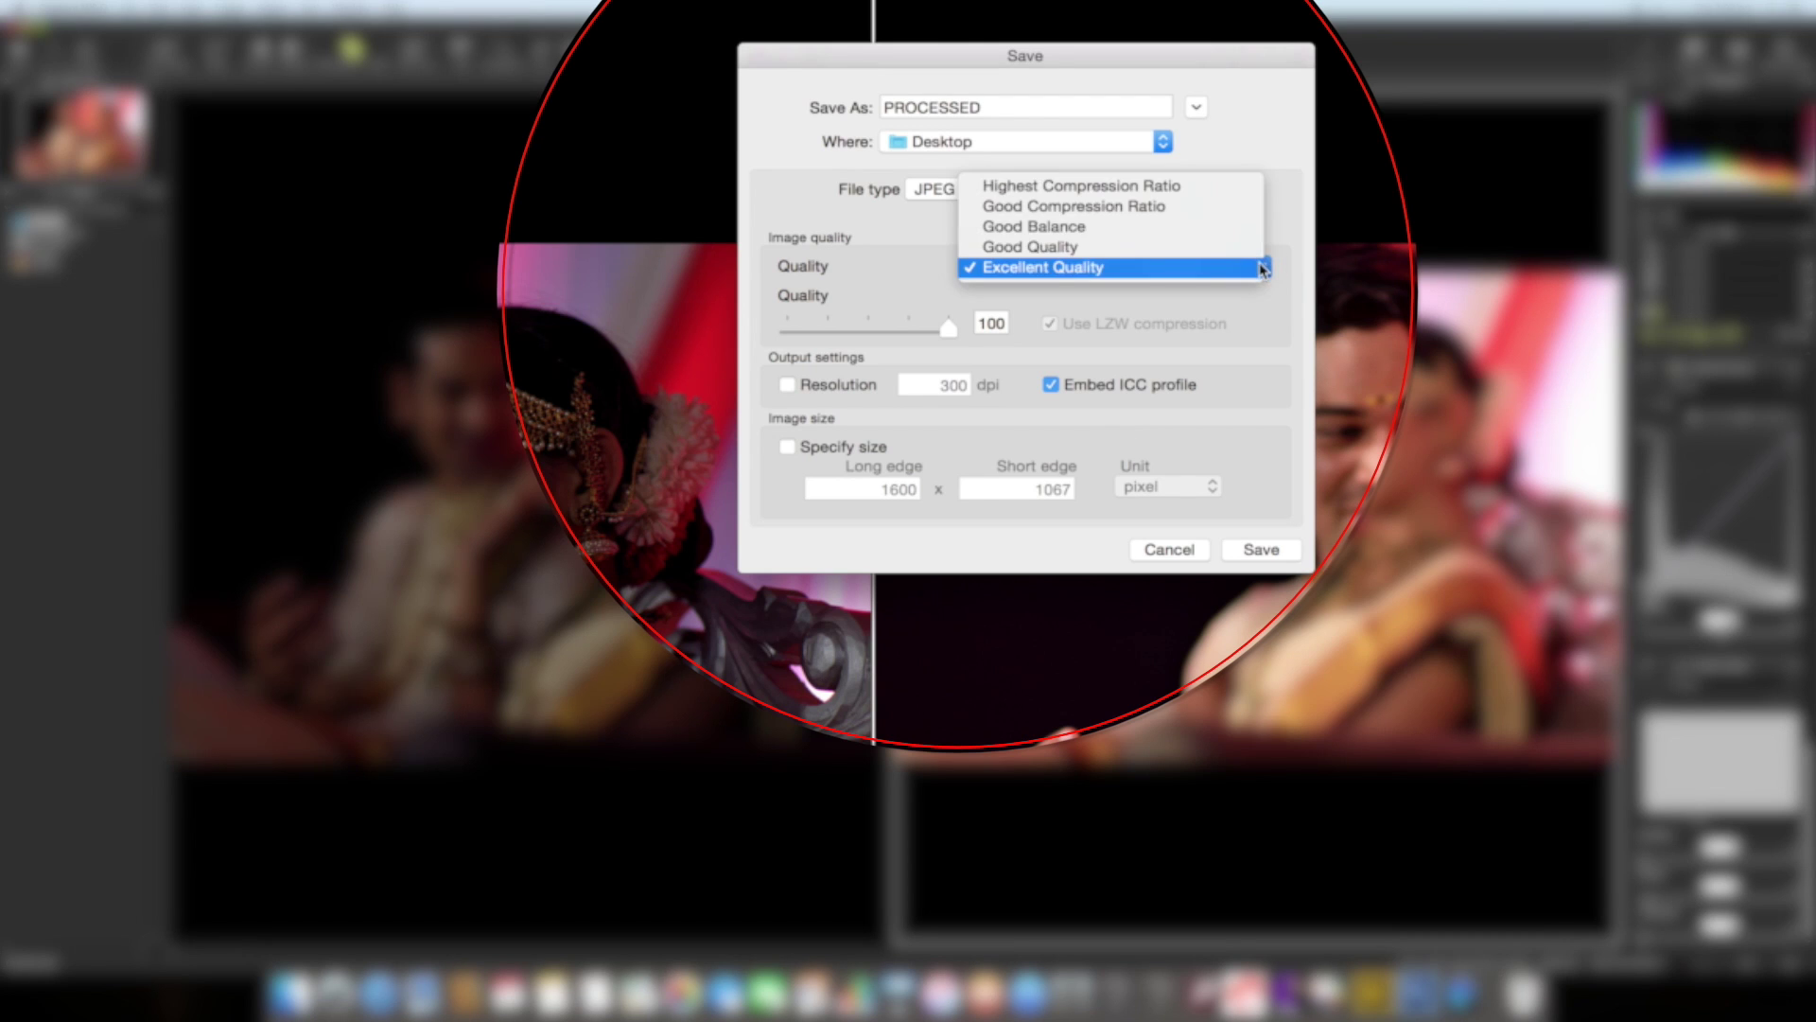
{"action": "left_click", "coordinate": [1039, 269]}
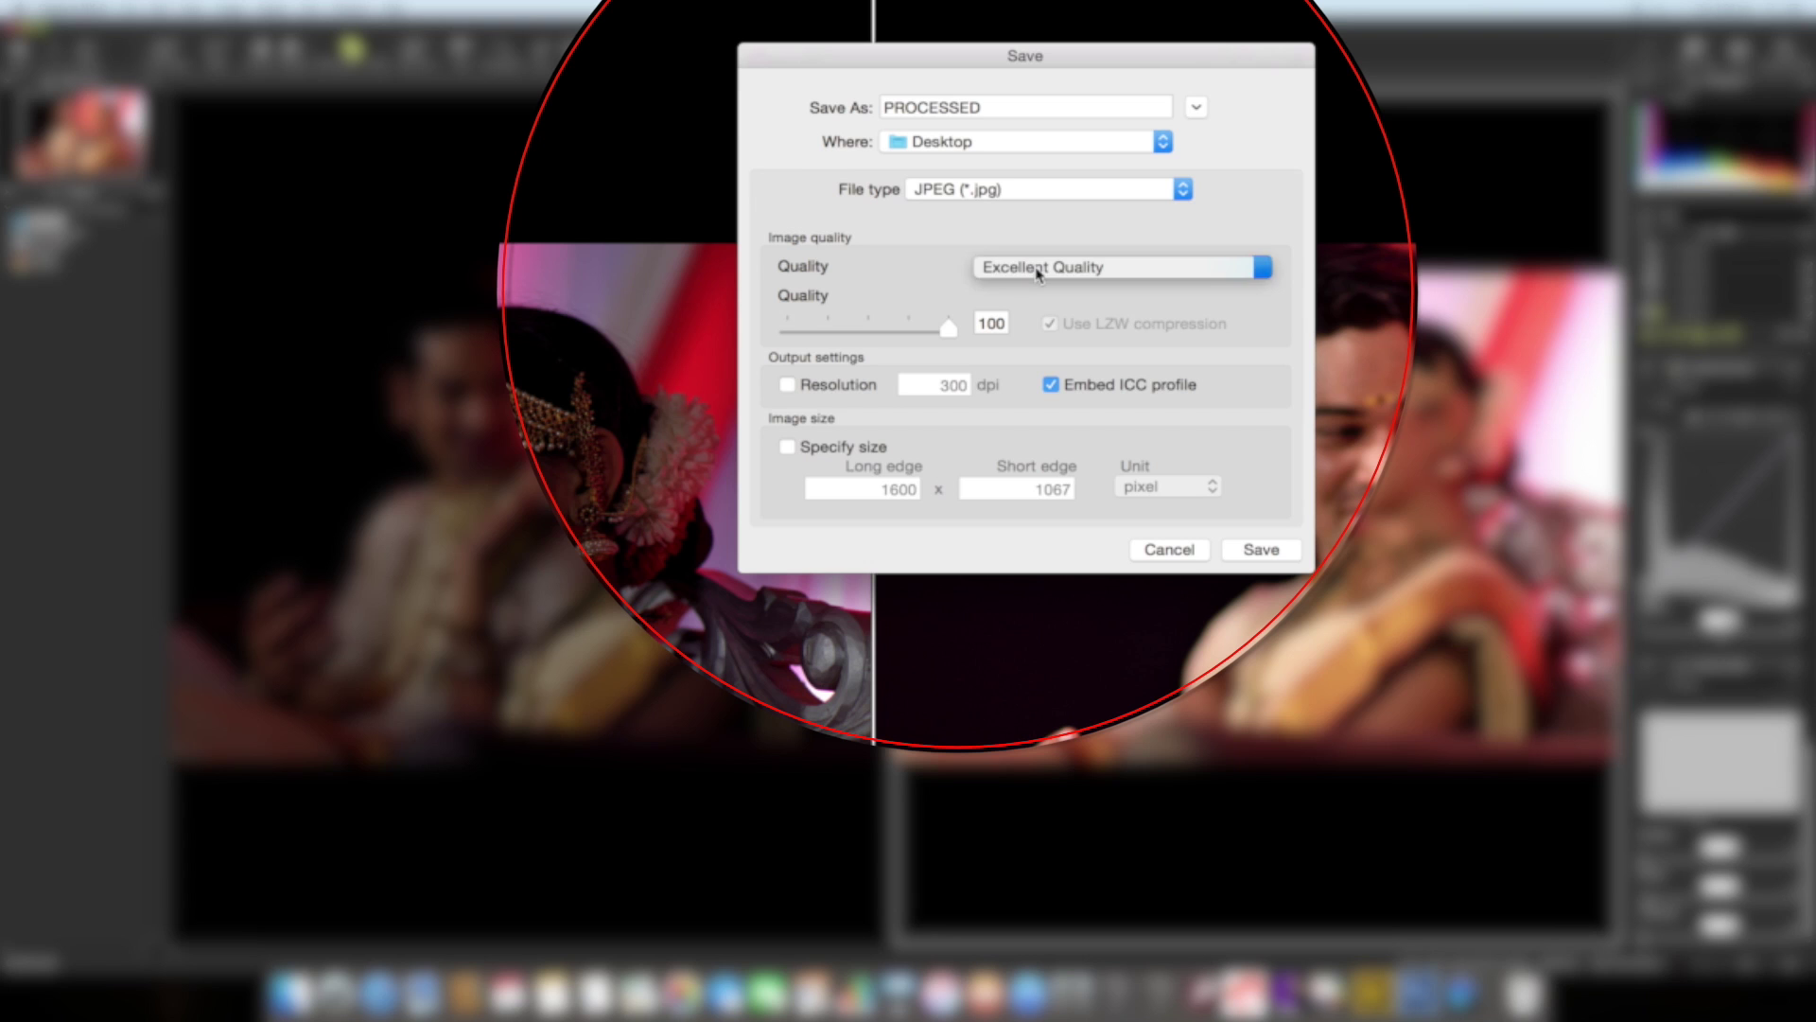
{"action": "left_click", "coordinate": [1272, 549]}
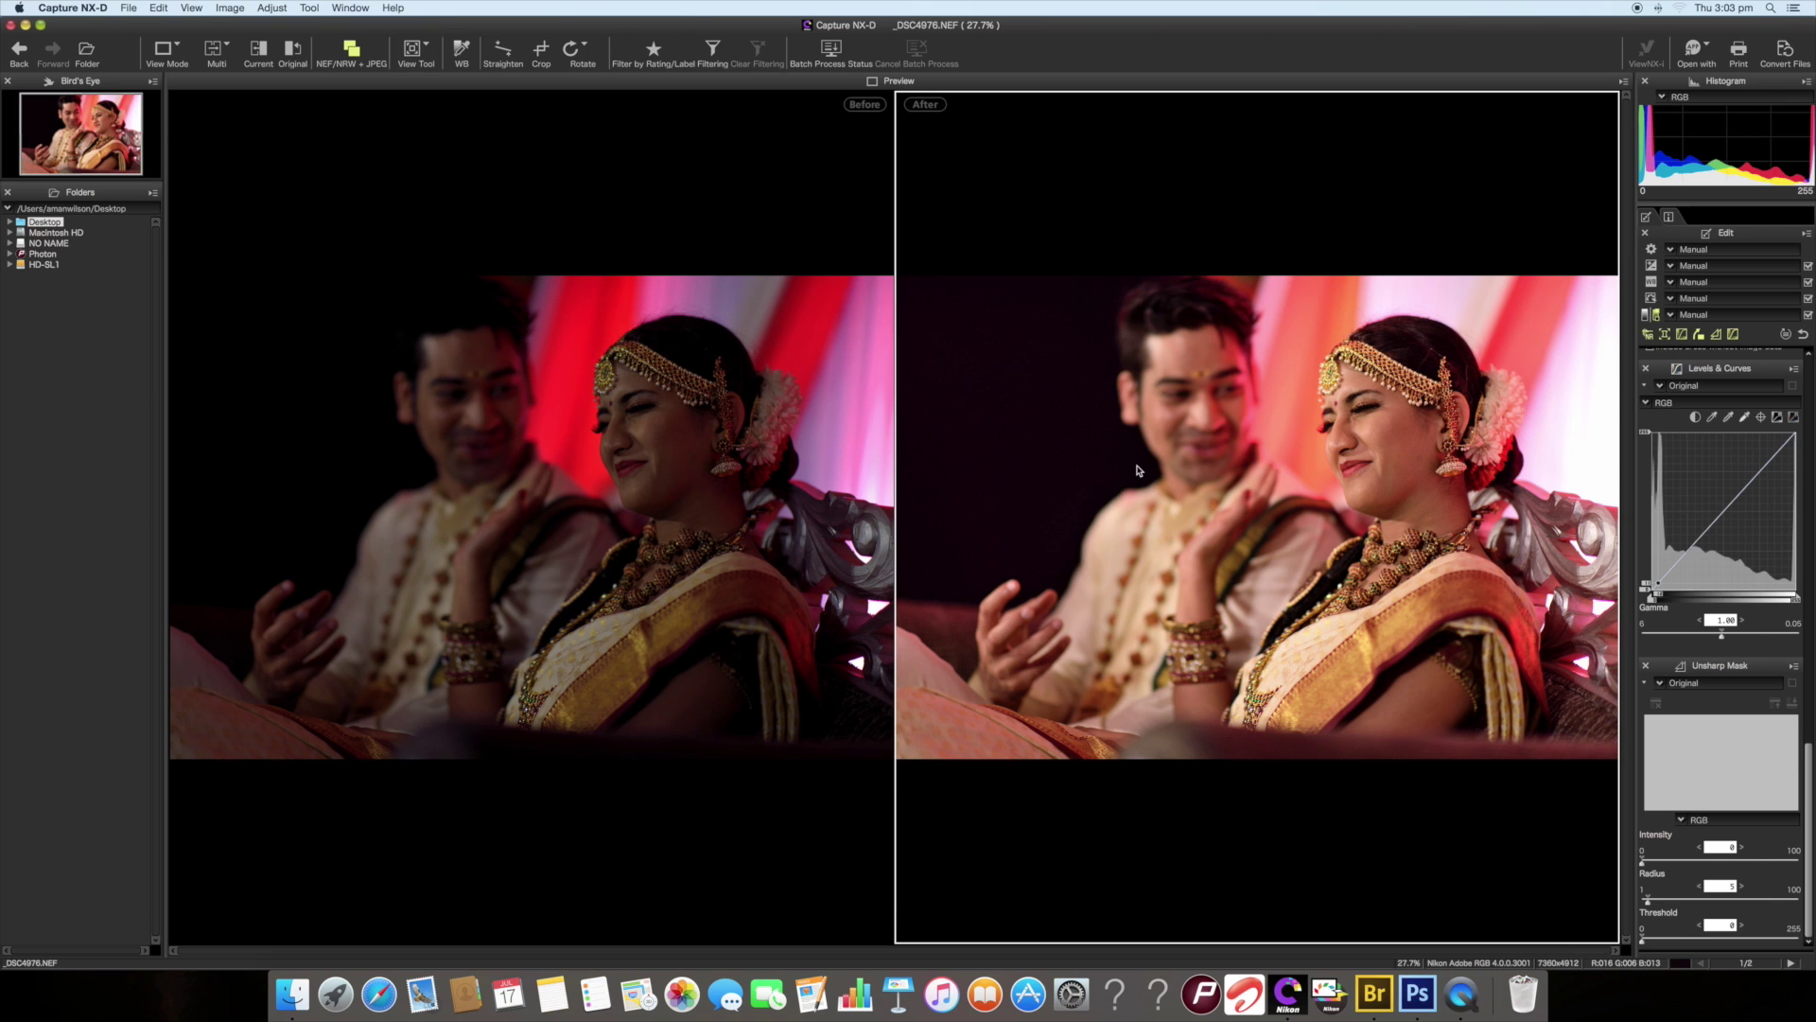
Minimize the editor, inspect the exported PROCESSED.jpg from the desktop in Preview, and close it
{"action": "left_click", "coordinate": [25, 25]}
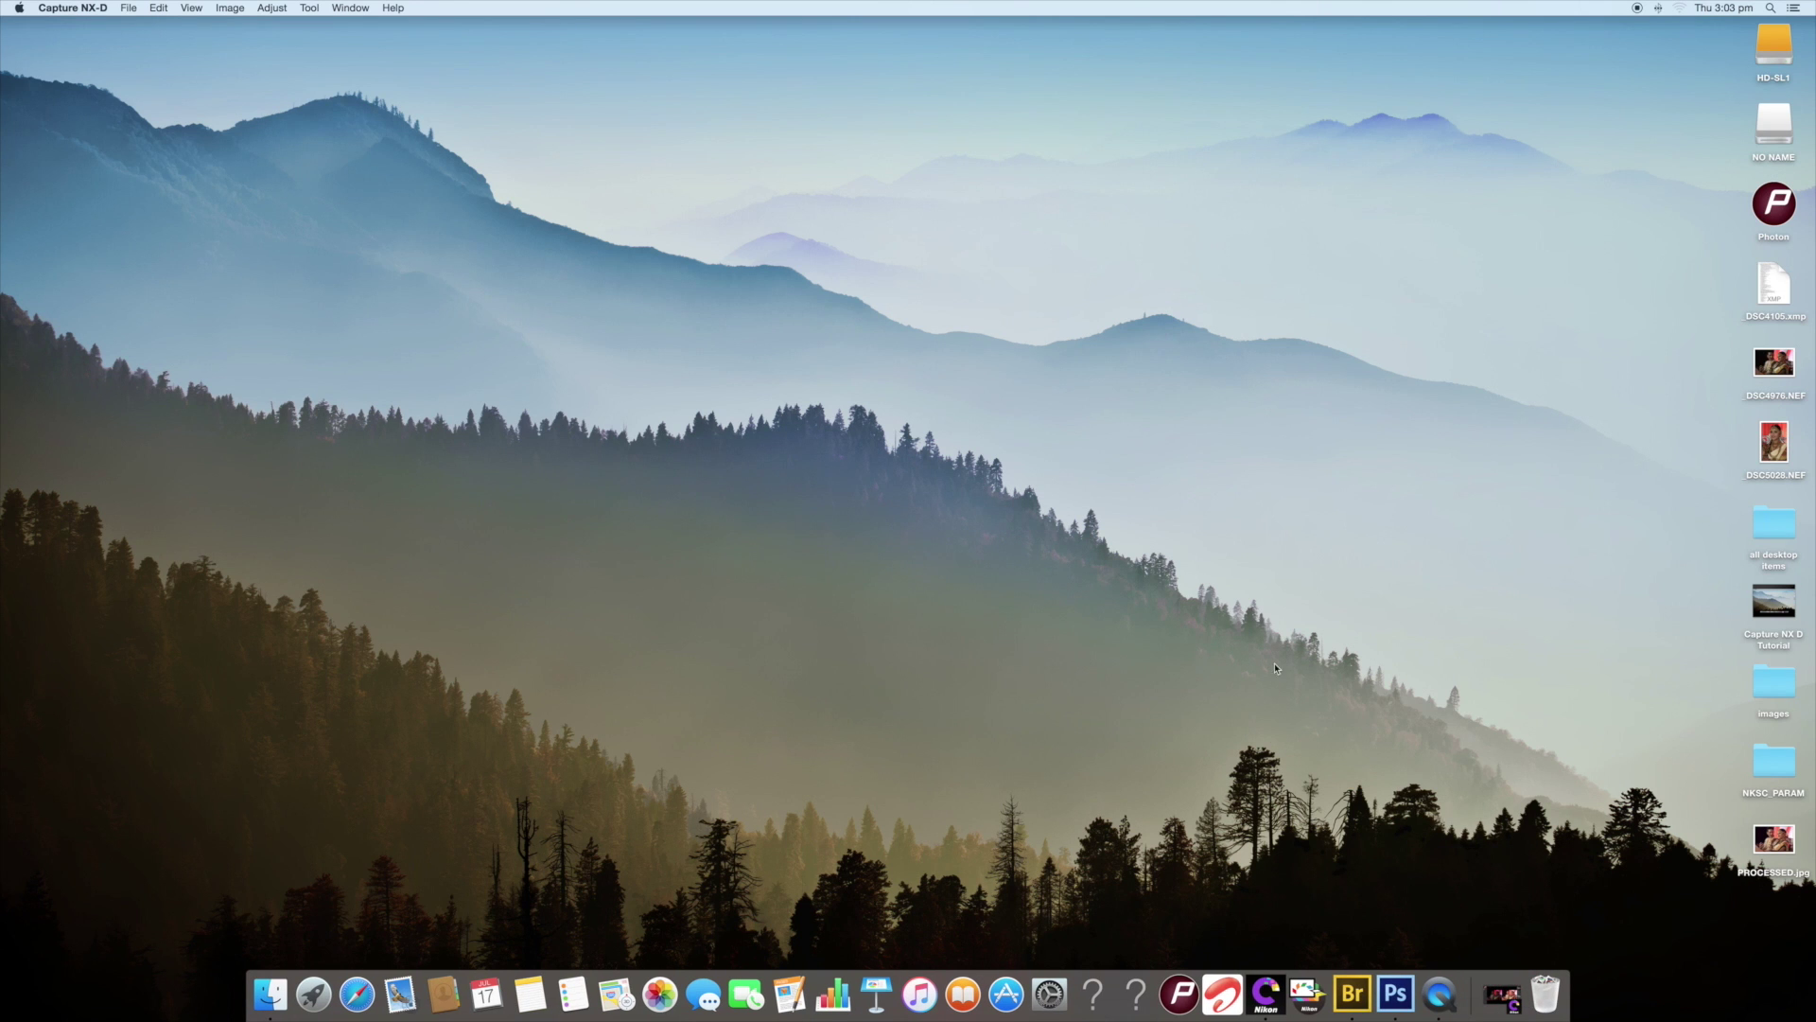
{"action": "double_click", "coordinate": [1775, 840]}
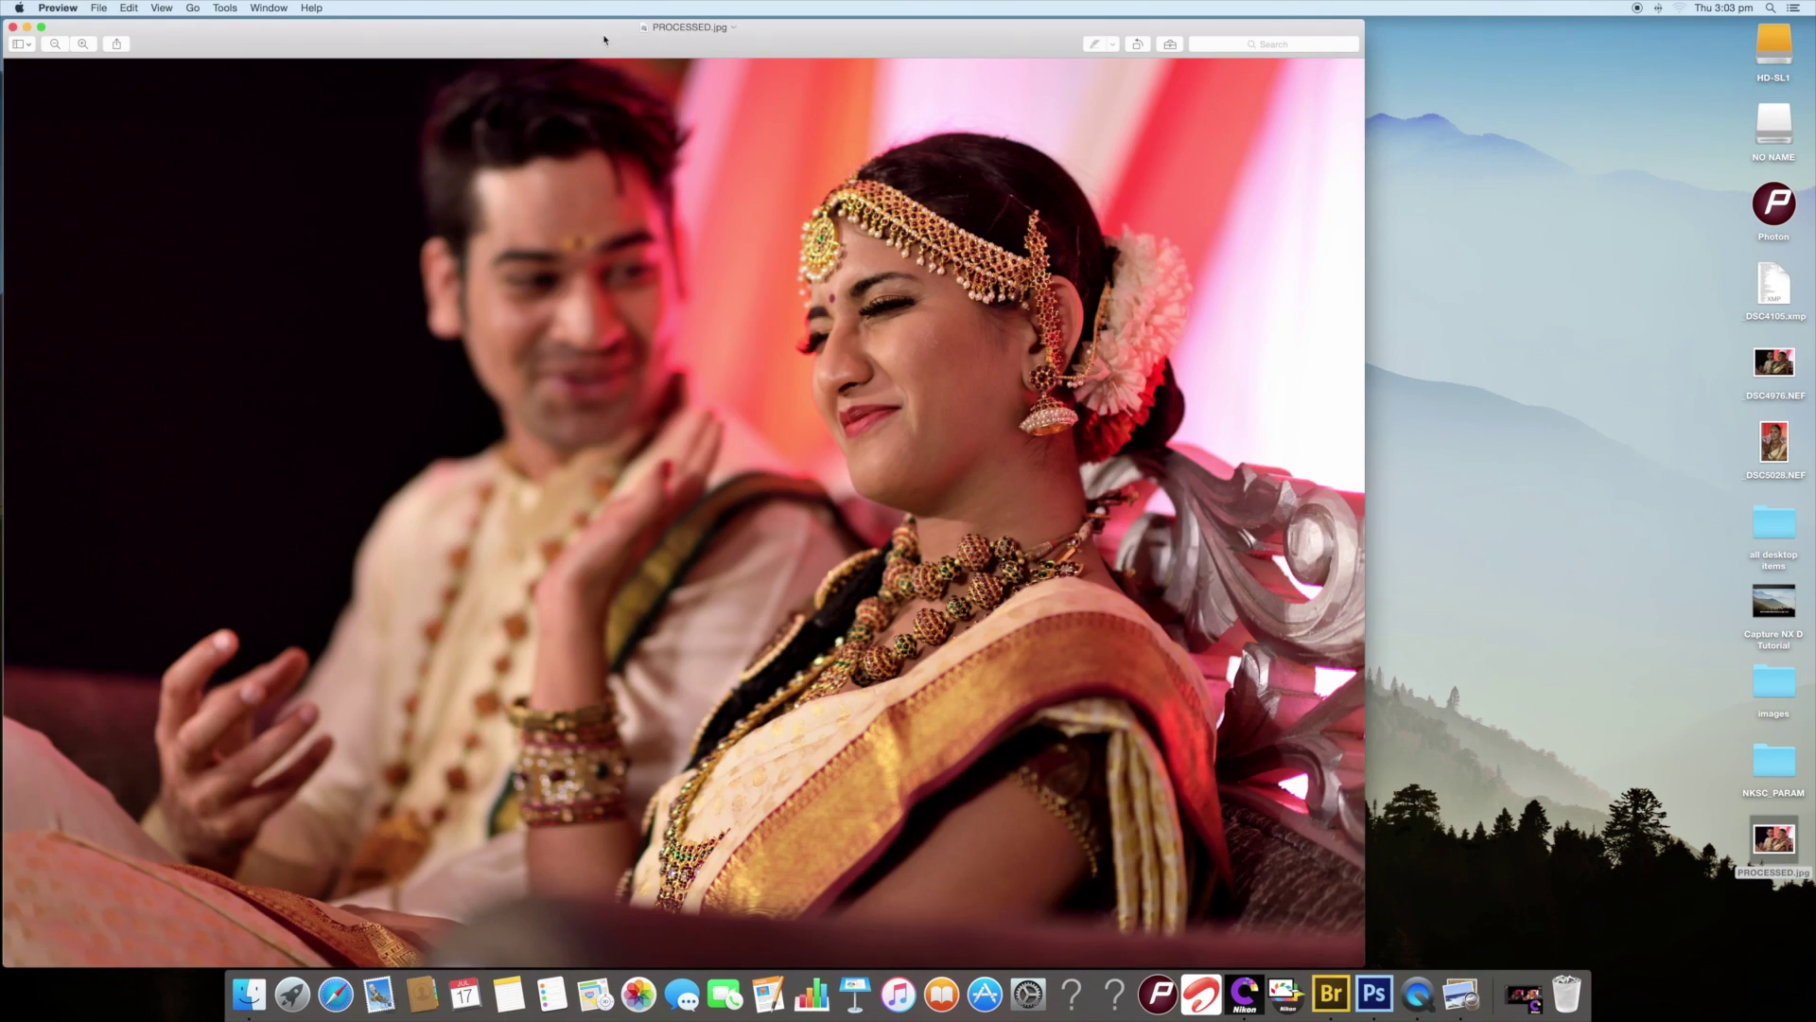
{"action": "left_click_drag", "start_coordinate": [603, 39], "coordinate": [788, 36]}
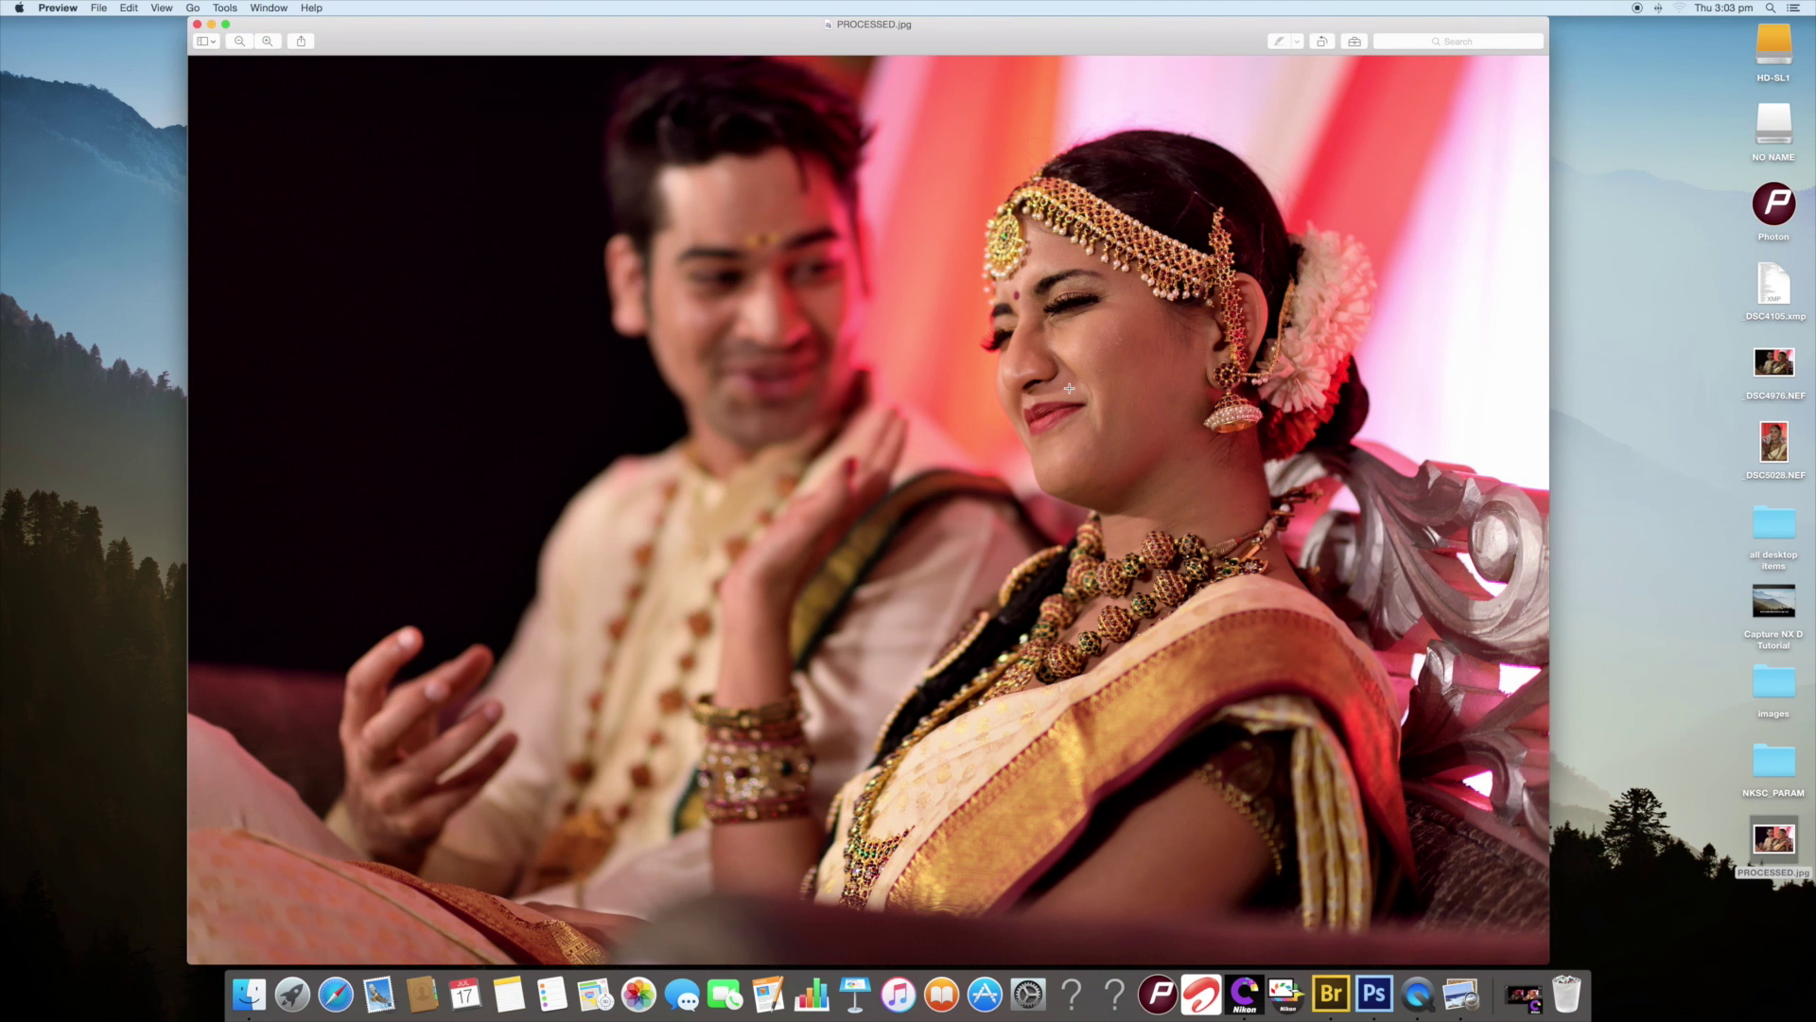
{"action": "left_click", "coordinate": [197, 24]}
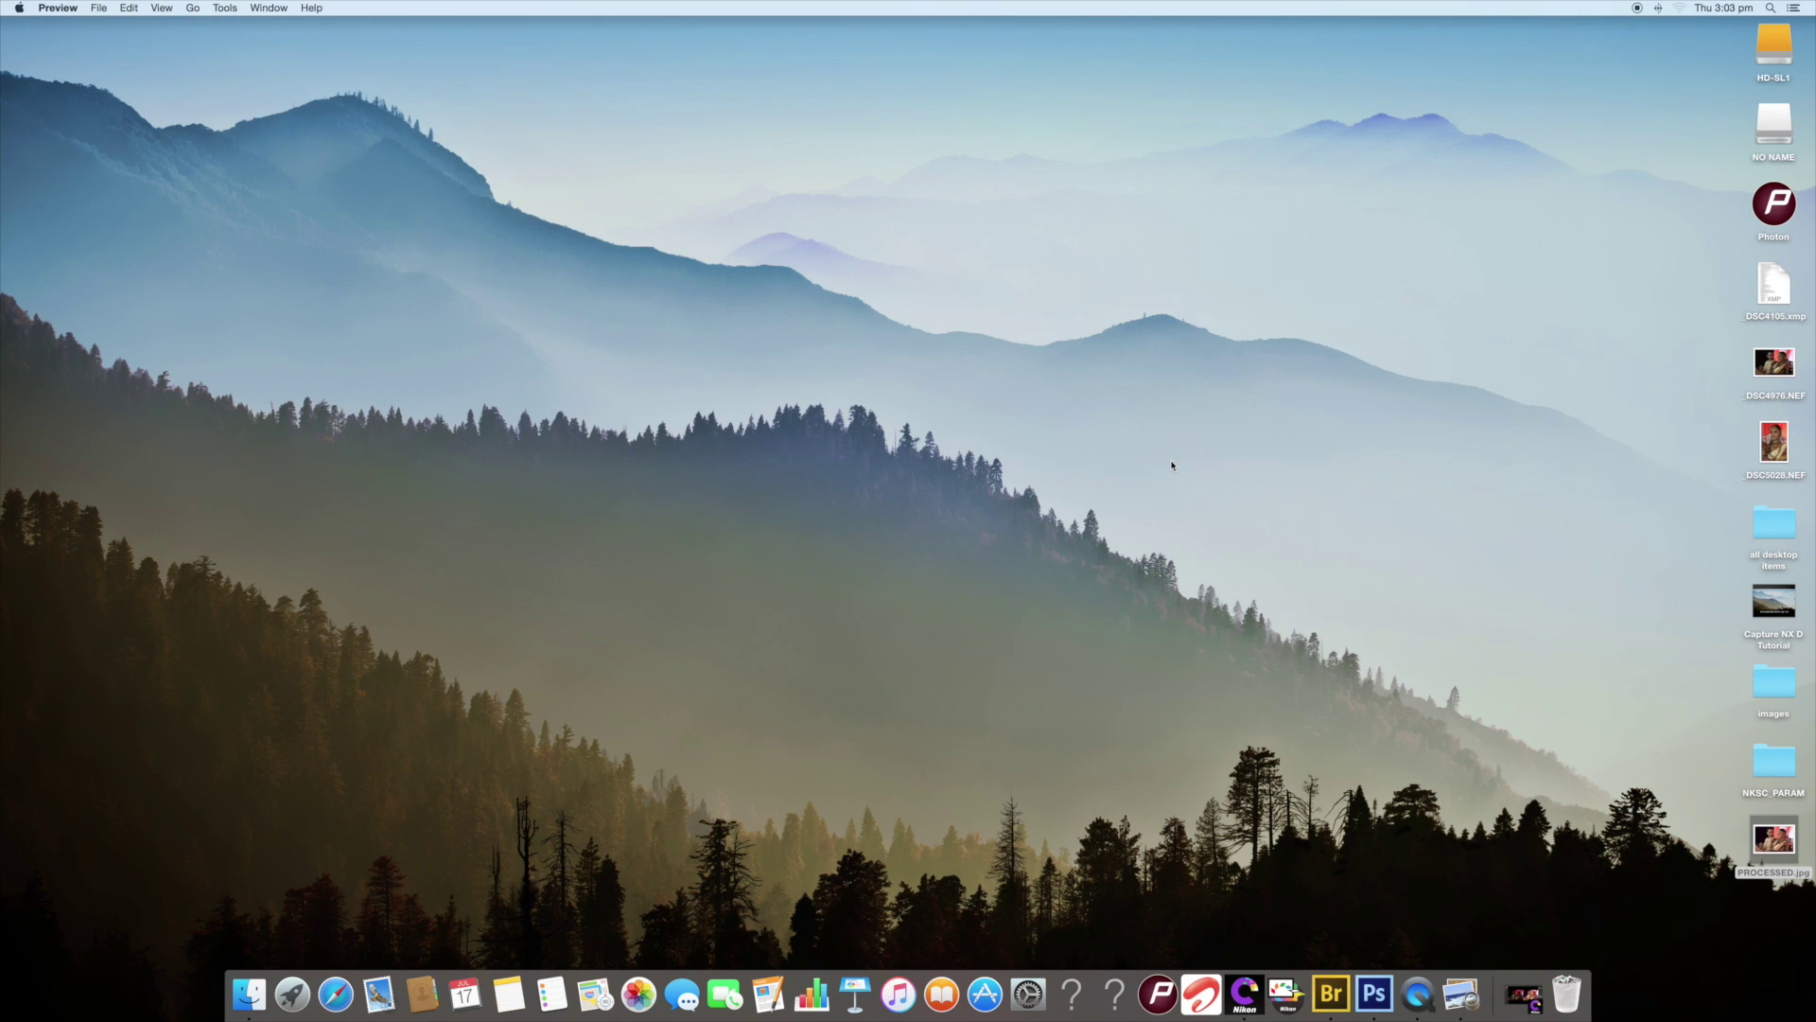